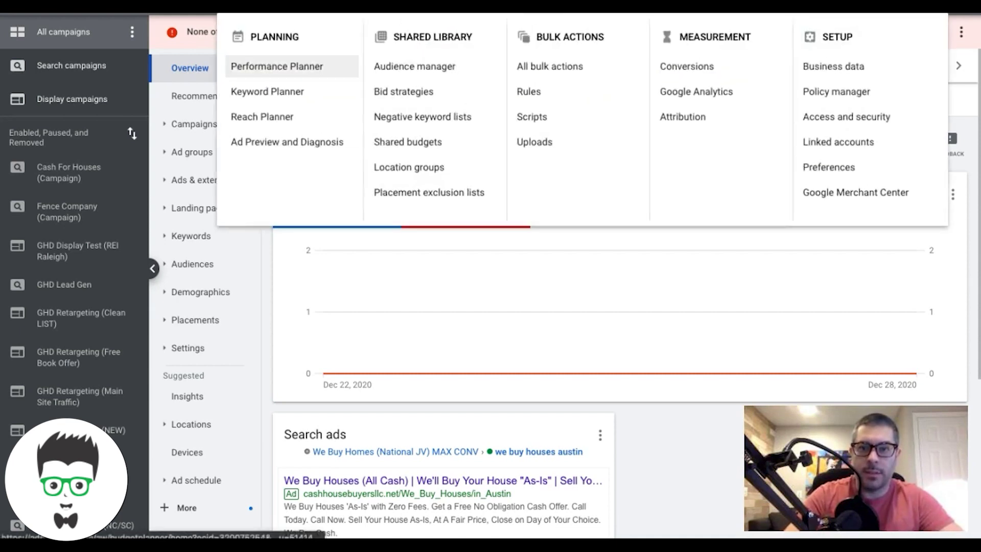
# Get new keyword ideas from Keyword Planner for "ac repair" and "air conditioning repair"
pyautogui.click(284, 100)
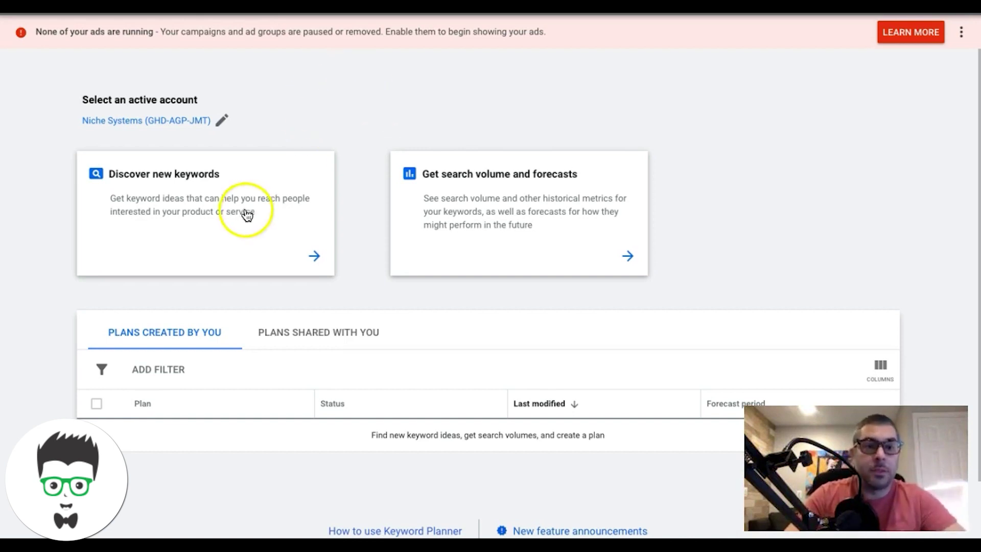
pyautogui.click(177, 209)
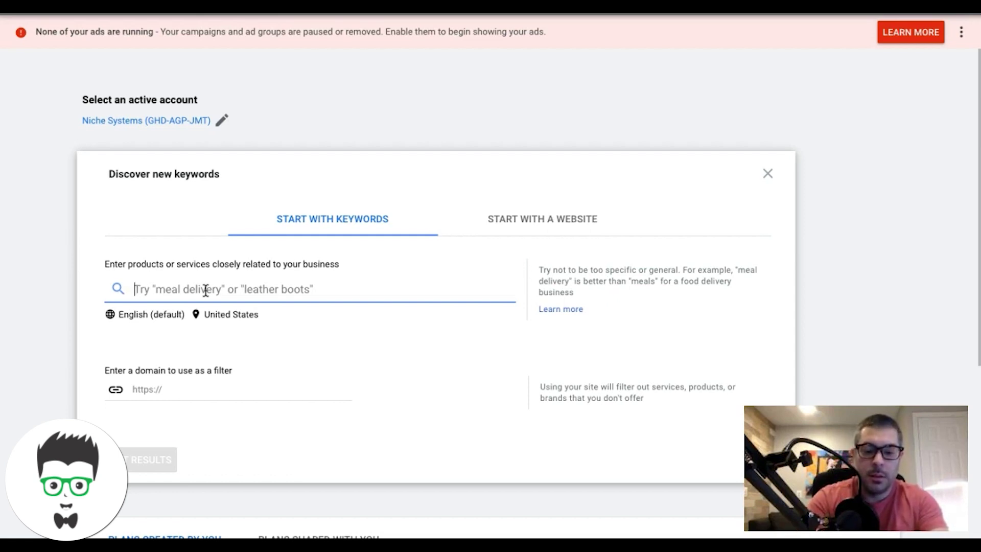
pyautogui.write('ac repair')
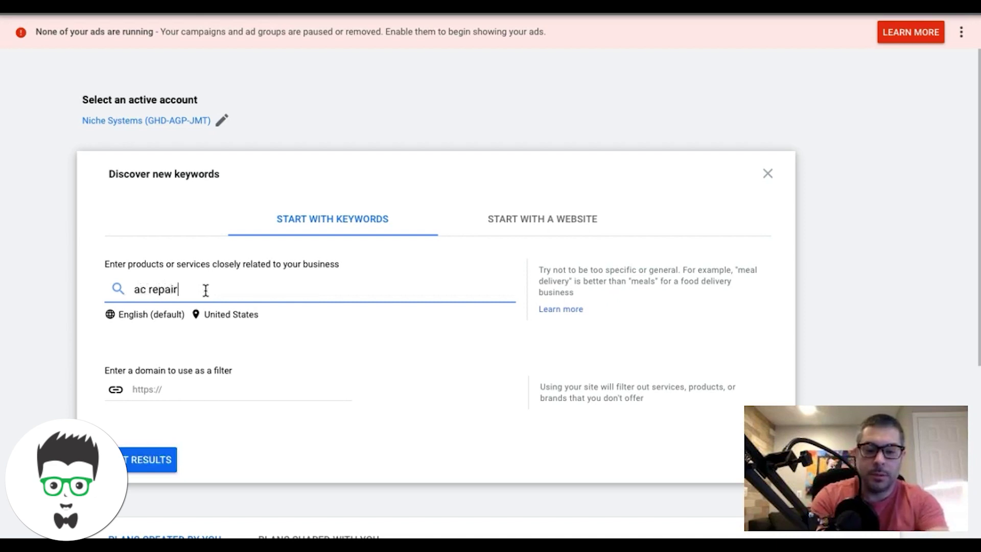
pyautogui.press('Return')
pyautogui.write('ai')
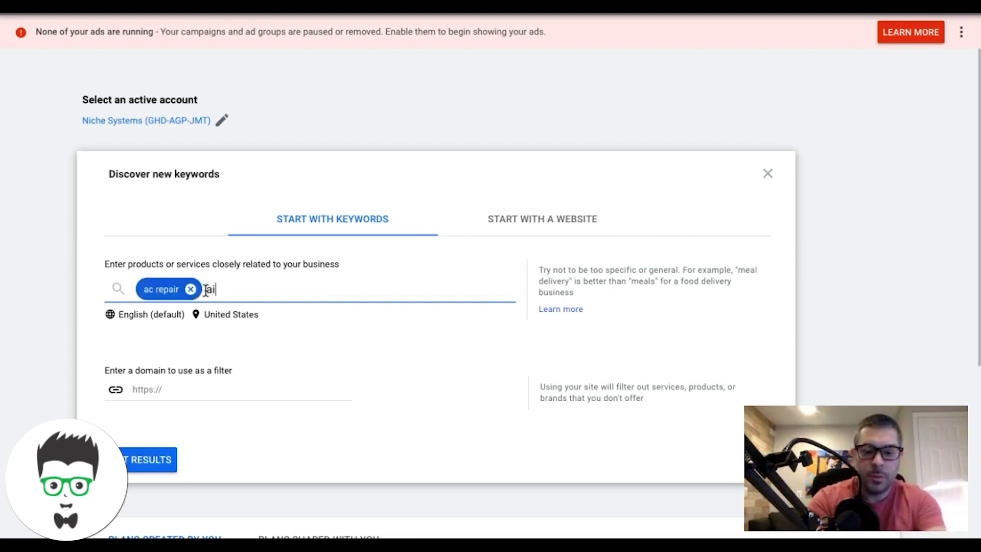
pyautogui.write('r conditionin')
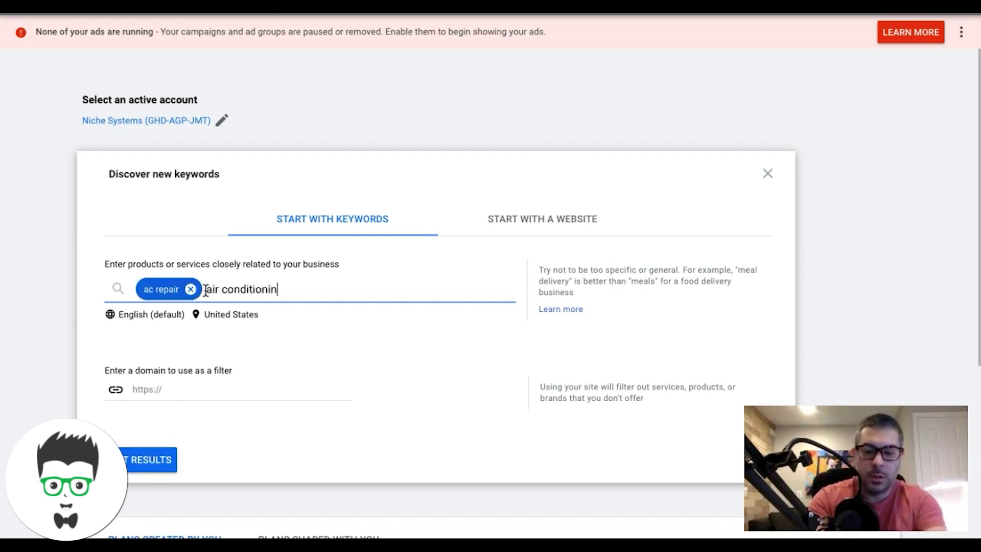
pyautogui.write('g repair')
pyautogui.press('Return')
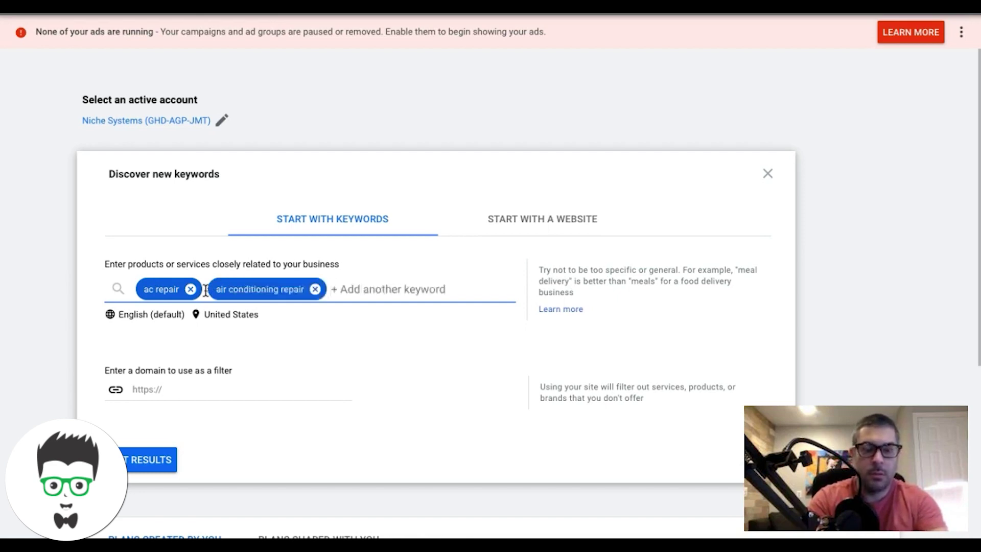
pyautogui.click(156, 467)
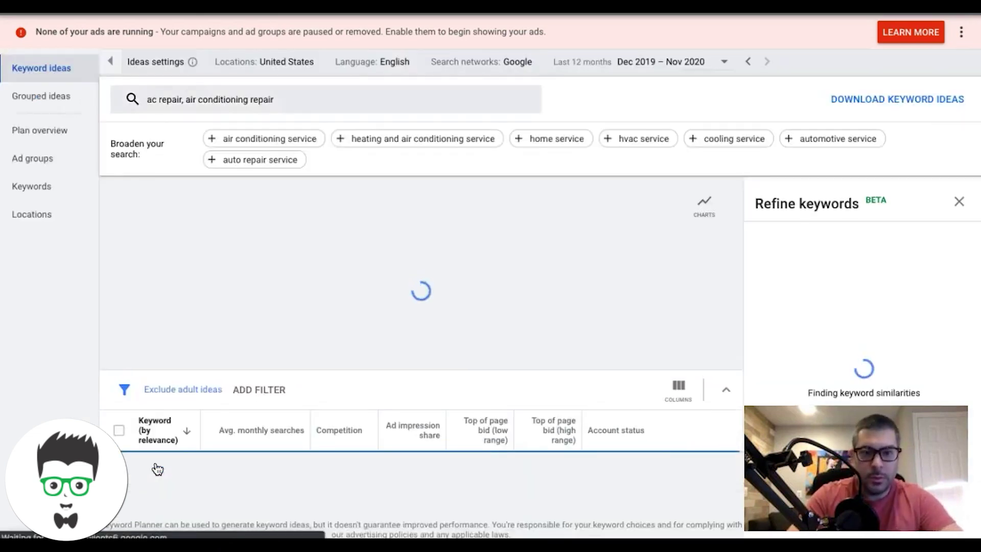
# Widen the Keyword column in the keyword ideas table so the full keywords are readable
pyautogui.click(380, 281)
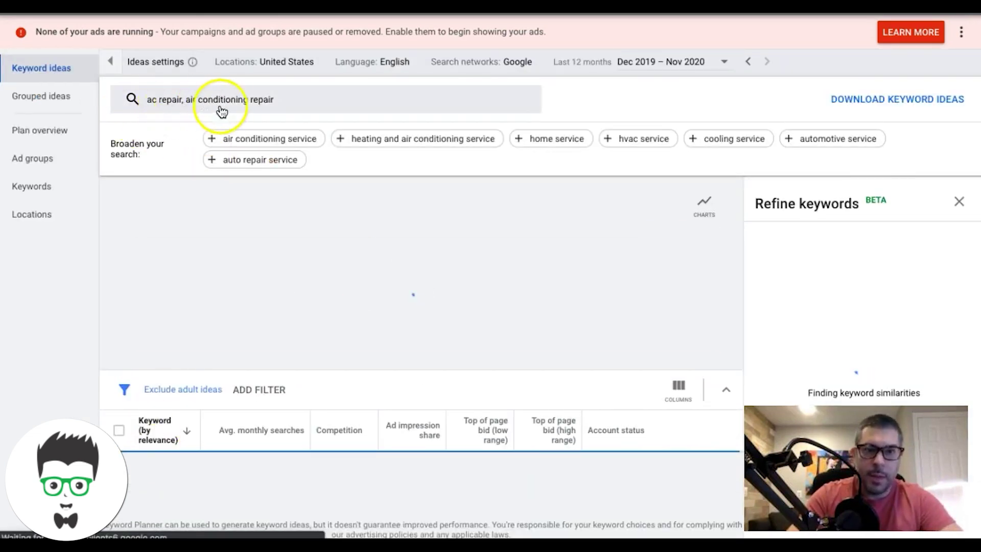
pyautogui.moveTo(445, 278)
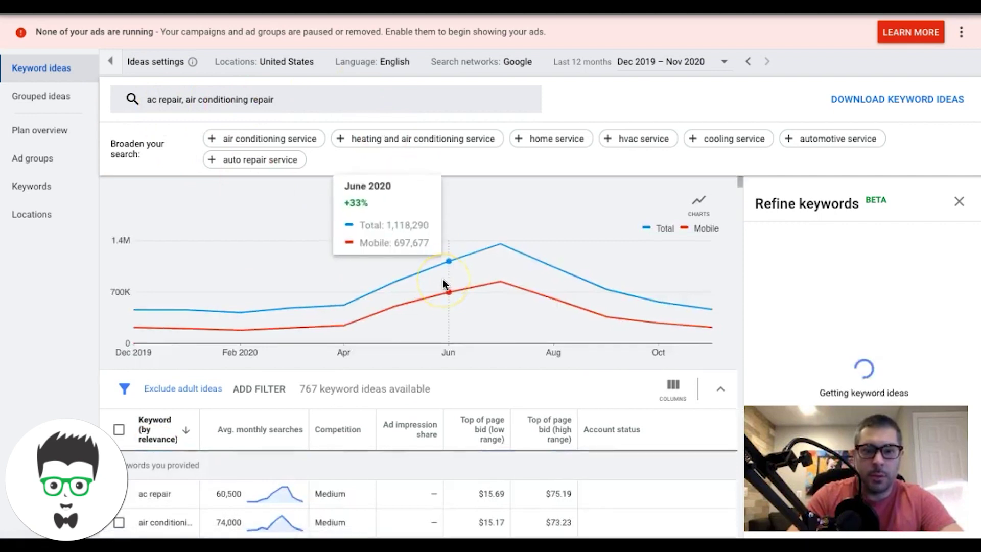
pyautogui.scroll(-2, 445, 280)
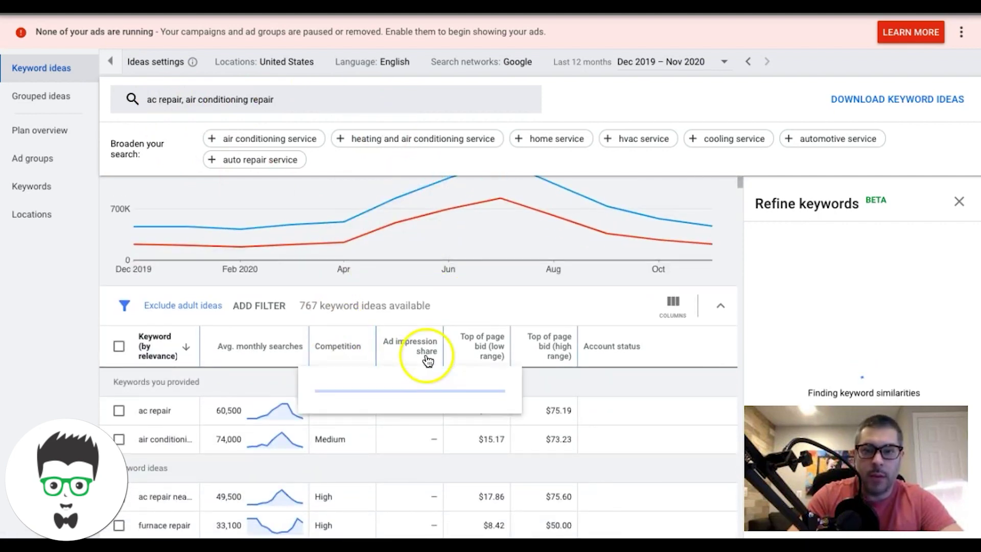
pyautogui.scroll(-2, 266, 381)
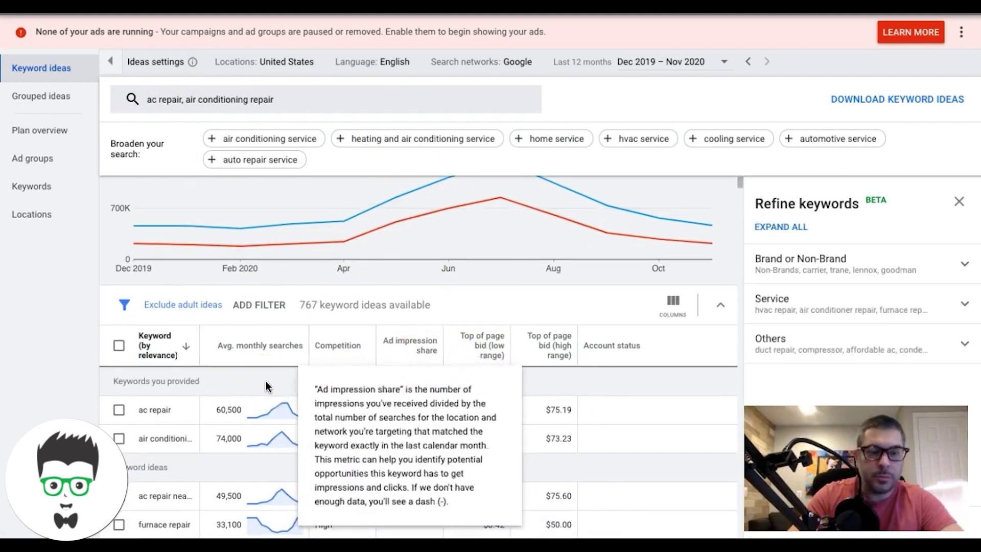
pyautogui.moveTo(200, 247); pyautogui.dragTo(307, 259)
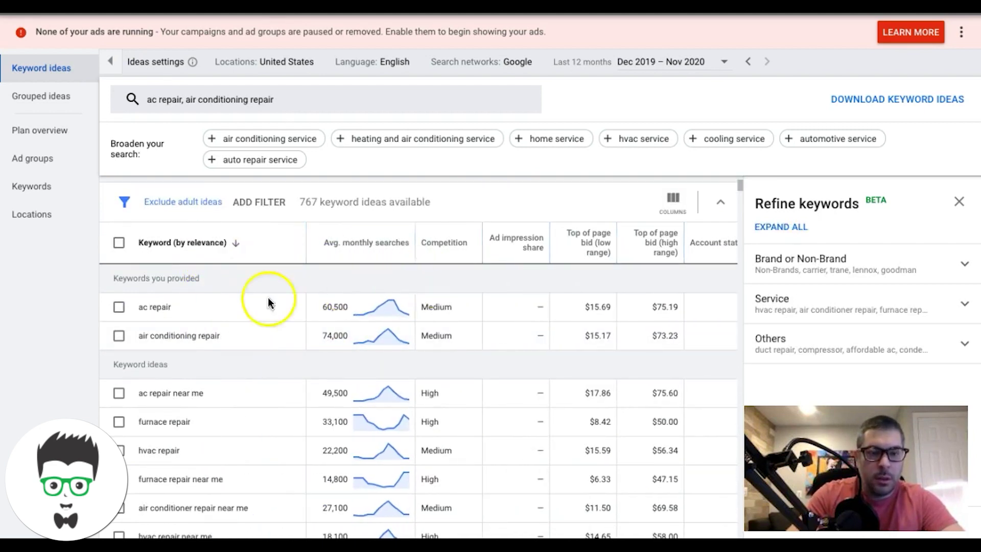
# Copy the keyword "ac repair" into cell A1 of the Google Sheets spreadsheet
pyautogui.tripleClick(158, 307)
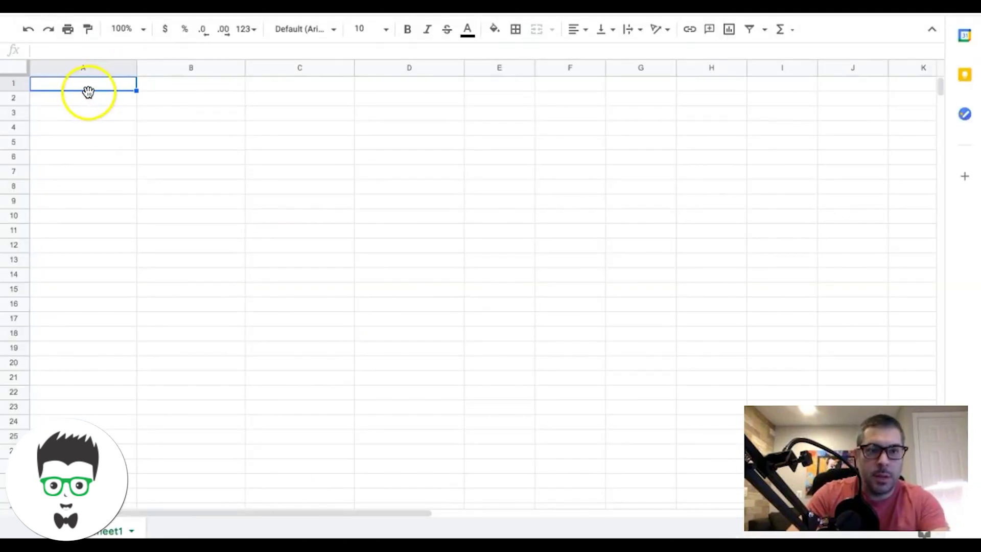
pyautogui.write('ac repair')
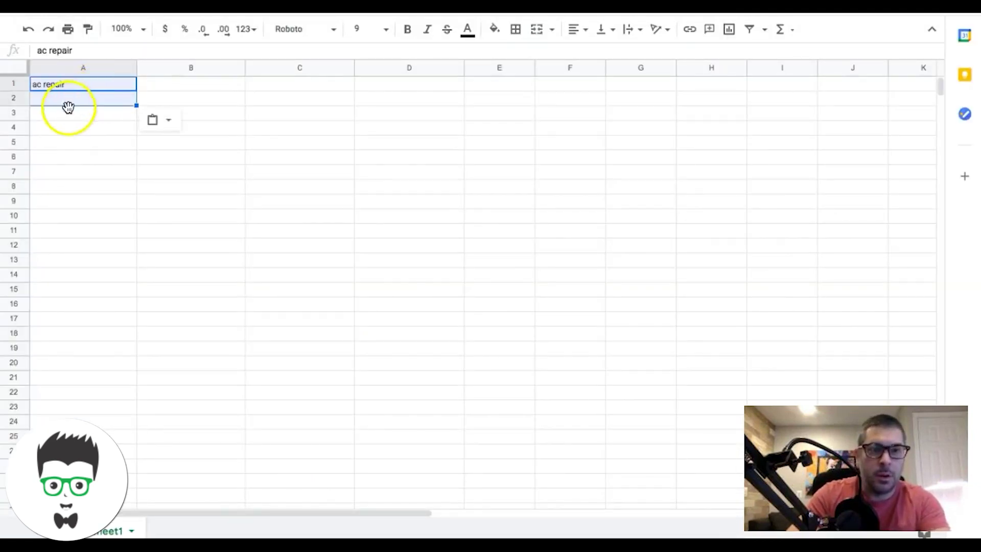
pyautogui.click(48, 115)
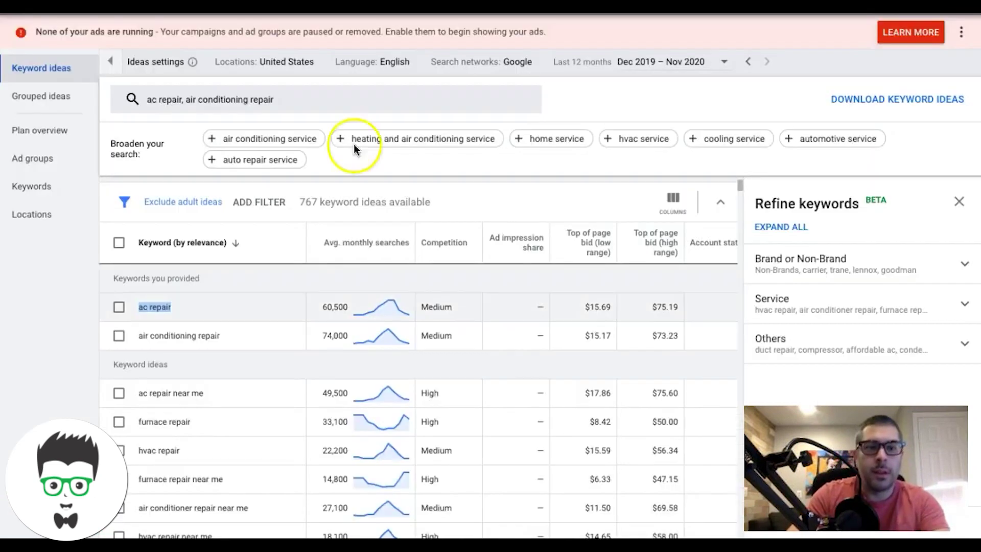
# Copy "ac repair near me" from the keyword ideas in Keyword Planner into cell A3 of the spreadsheet
pyautogui.tripleClick(190, 335)
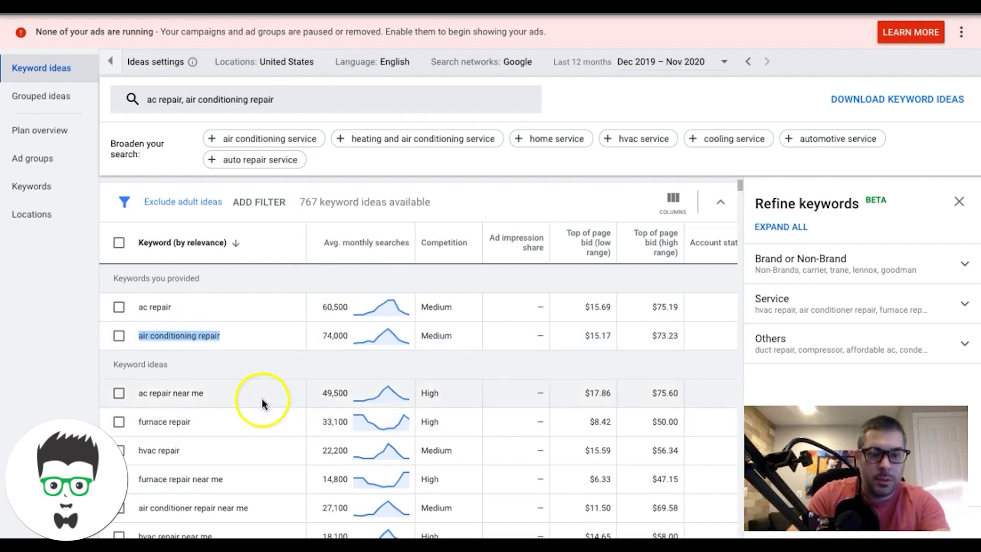
pyautogui.scroll(-1, 261, 398)
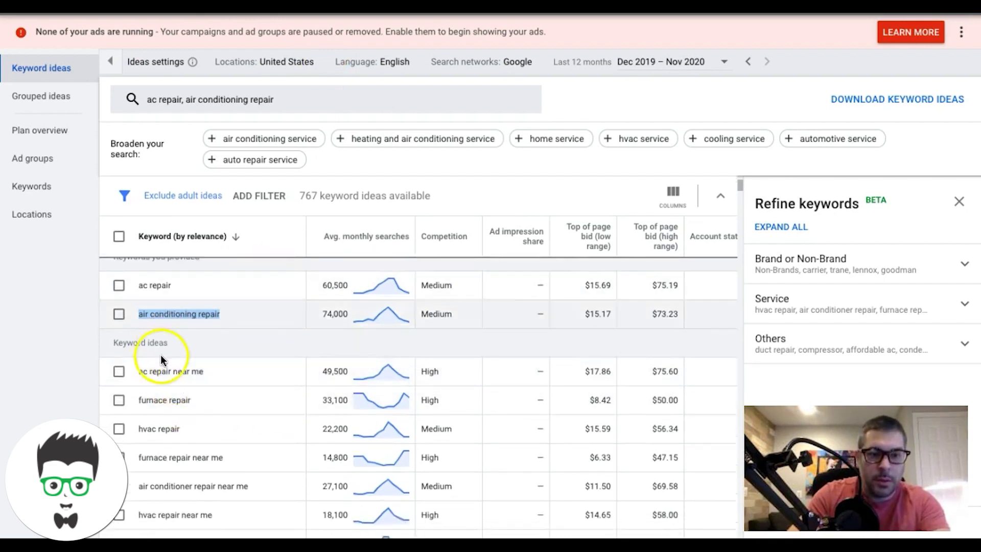
pyautogui.tripleClick(162, 372)
pyautogui.hotkey('ctrl', 'c')
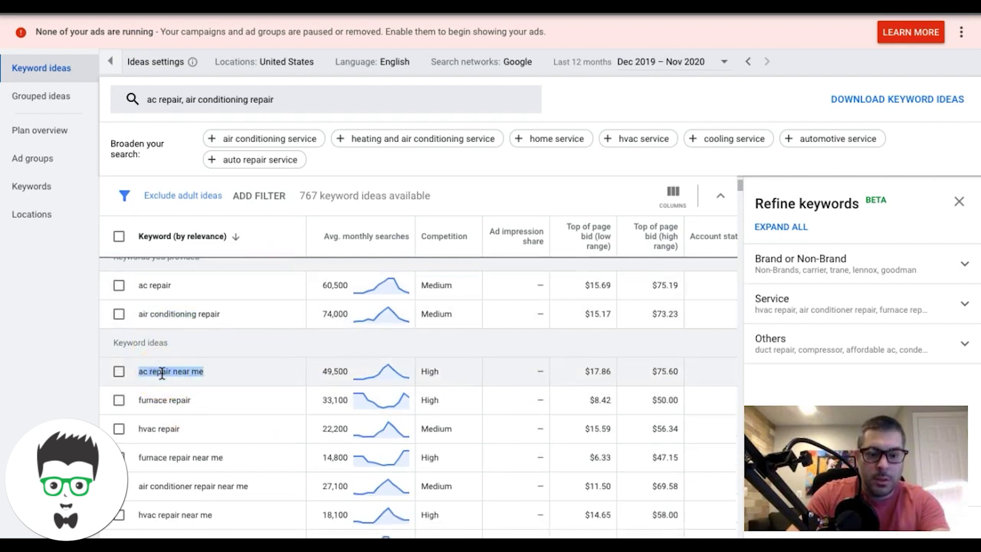
pyautogui.hotkey('ctrl', 'Tab')
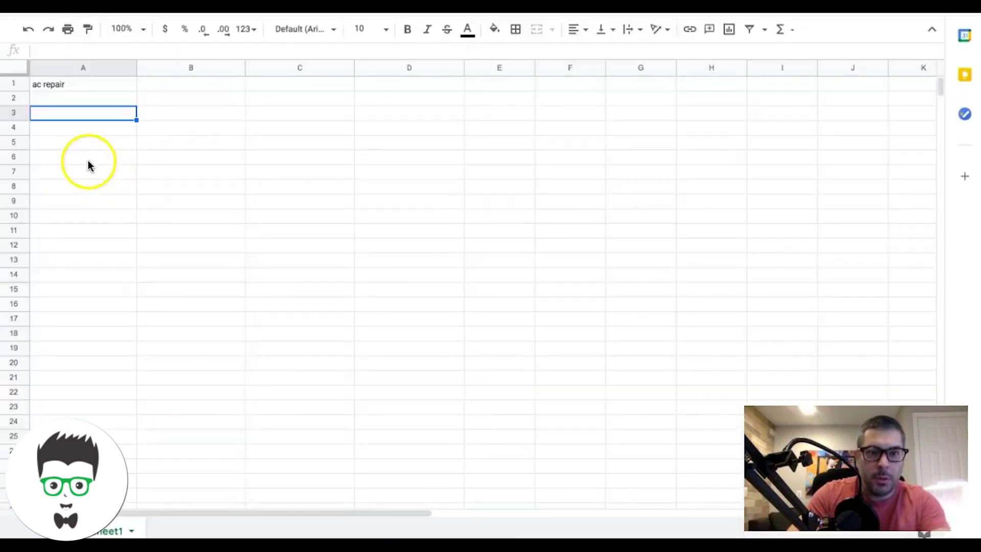
pyautogui.hotkey('ctrl', 'v')
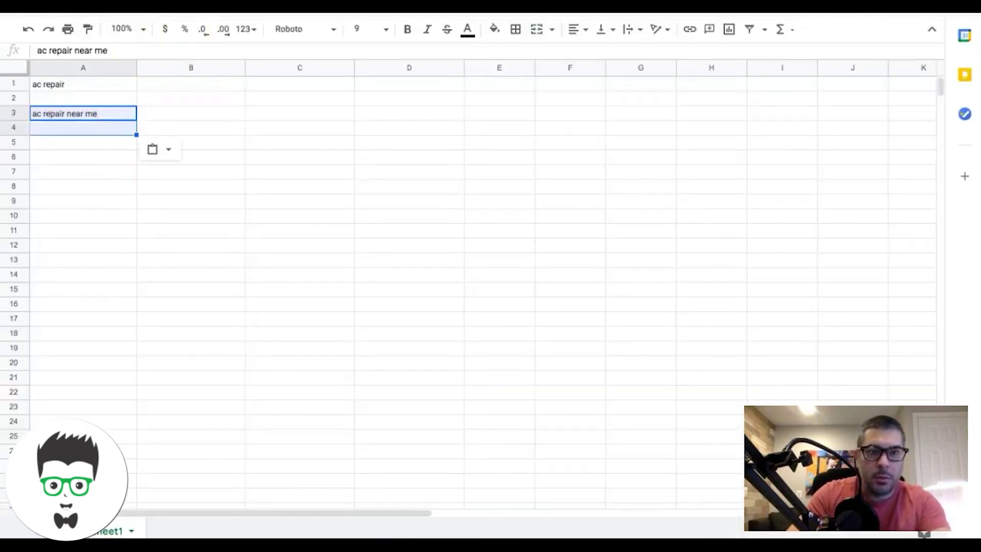
# Copy "air conditioning repair" from Keyword Planner into cell A4 of the spreadsheet
pyautogui.hotkey('ctrl', 'Tab')
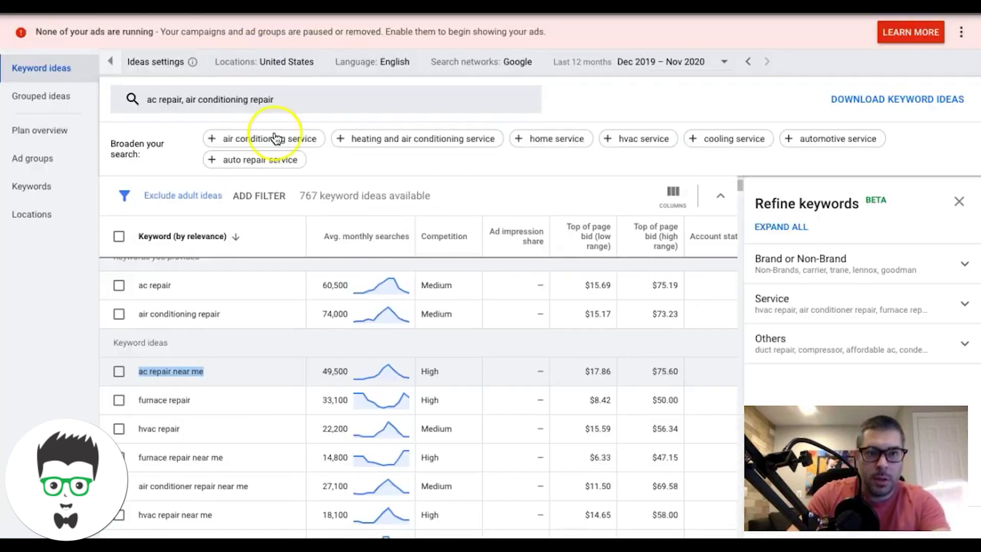
pyautogui.tripleClick(180, 312)
pyautogui.hotkey('ctrl', 'c')
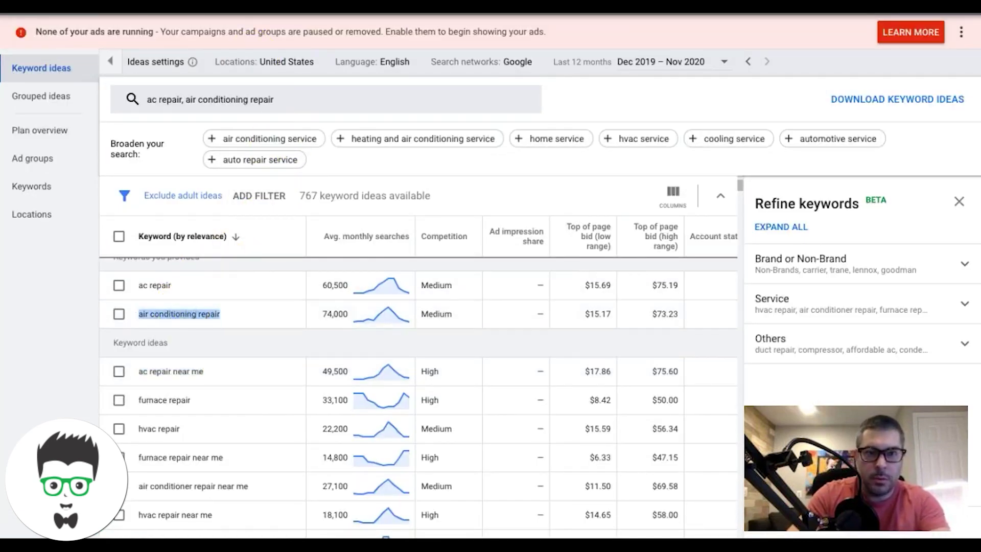
pyautogui.hotkey('ctrl', 'Tab')
pyautogui.click(63, 128)
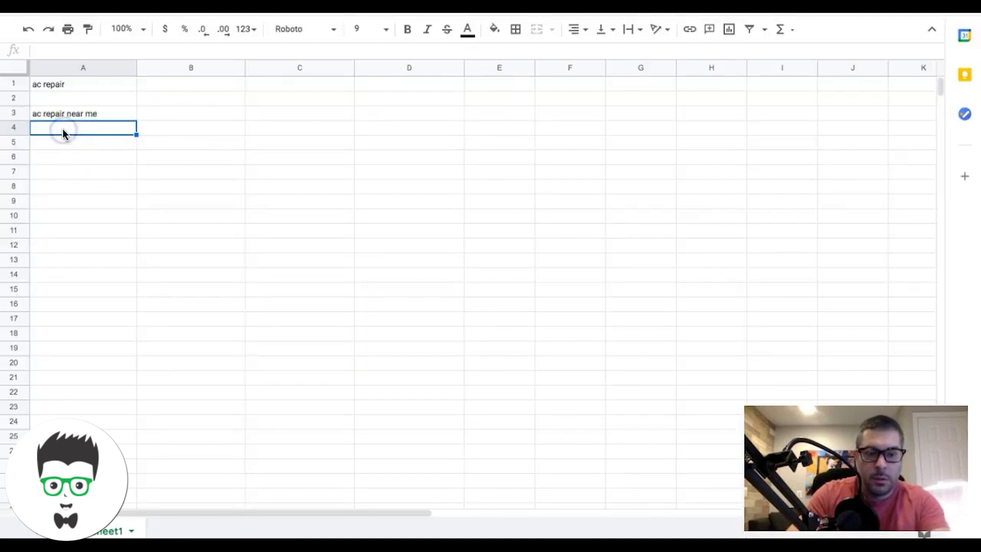
pyautogui.hotkey('ctrl', 'v')
pyautogui.click(60, 146)
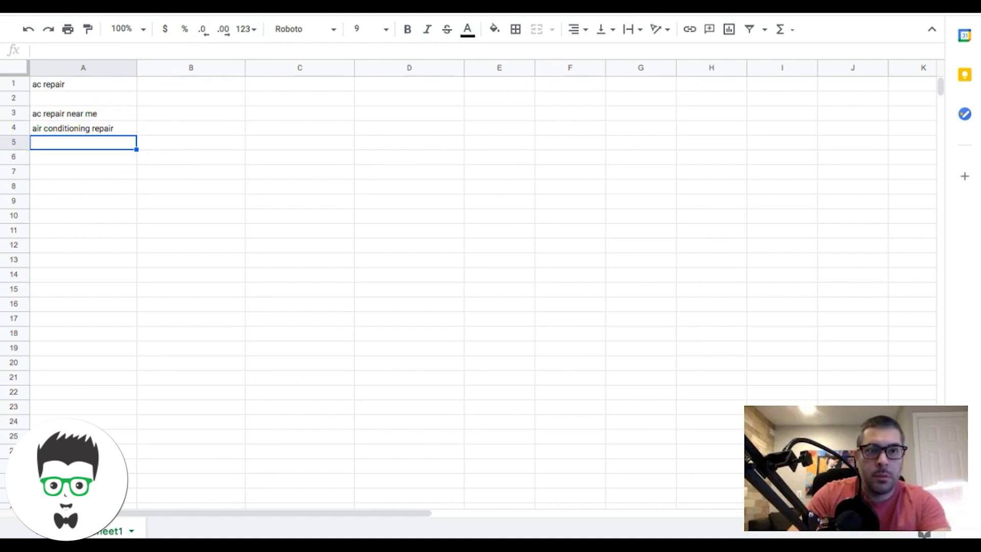
# Copy "air conditioner repair near me" from Keyword Planner into cell A5 of the spreadsheet
pyautogui.hotkey('ctrl', 'Tab')
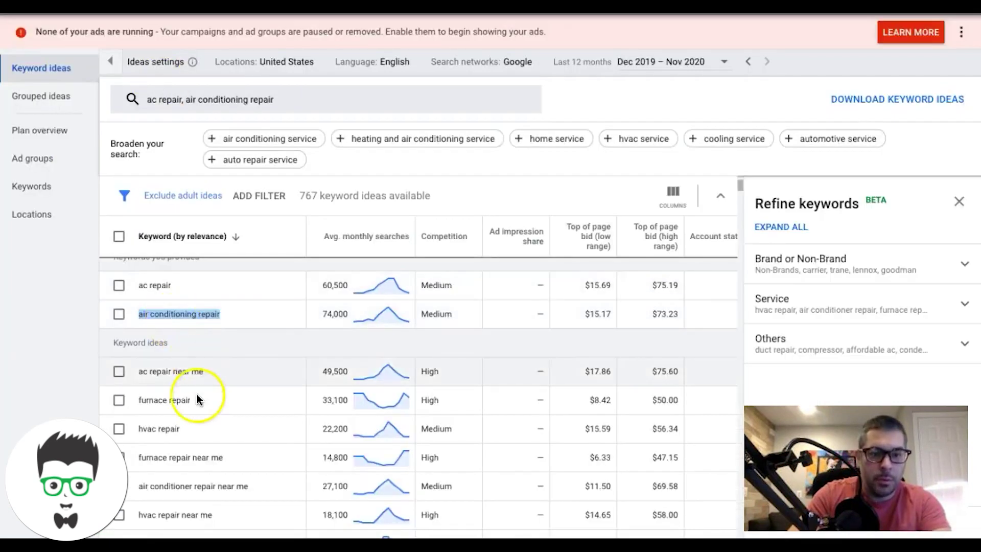
pyautogui.scroll(-2, 197, 414)
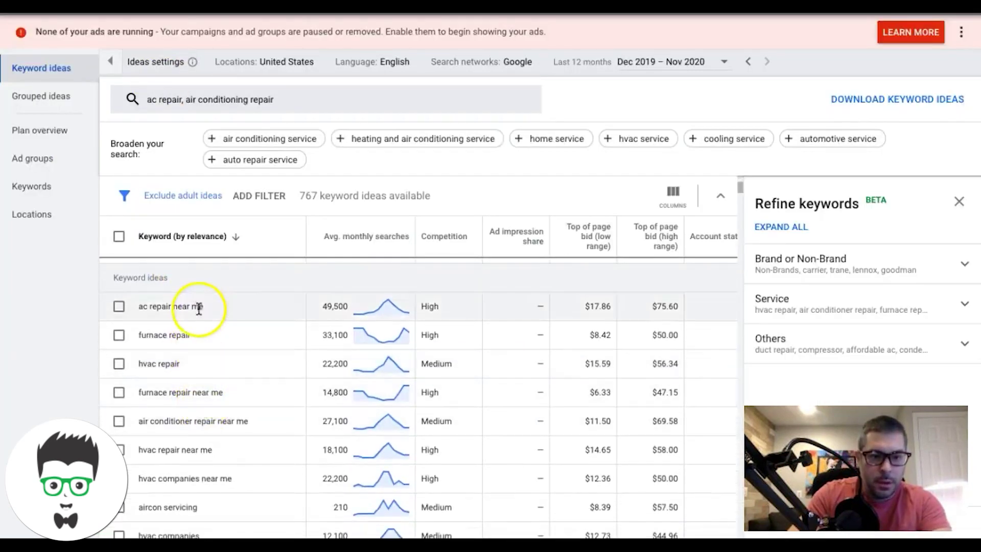
pyautogui.scroll(-1, 202, 330)
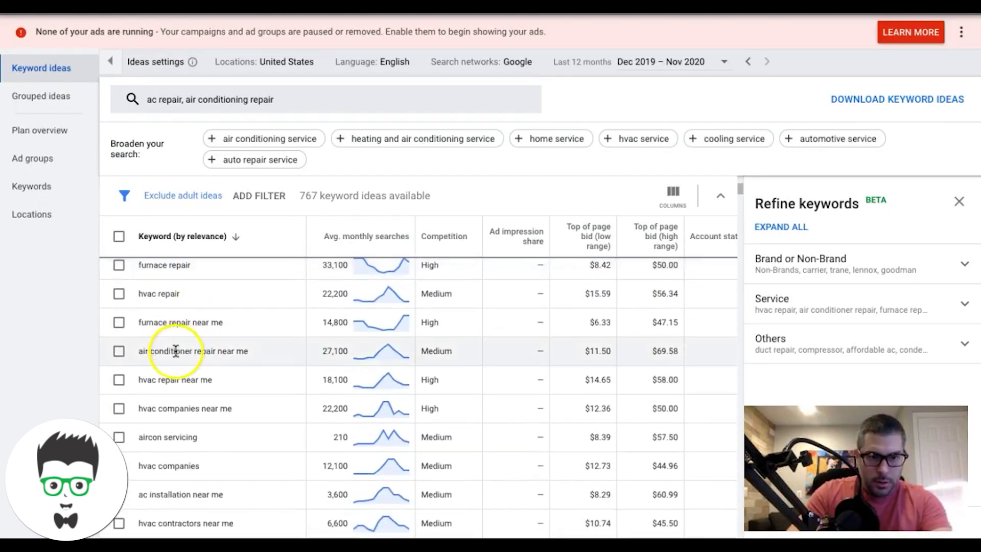
pyautogui.tripleClick(175, 351)
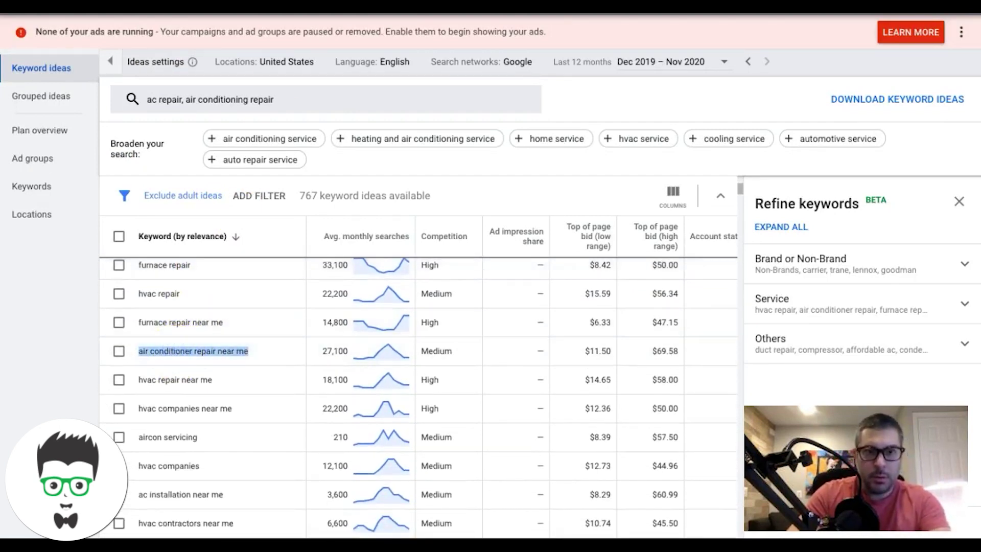
pyautogui.hotkey('ctrl', 'c')
pyautogui.hotkey('ctrl', 'Tab')
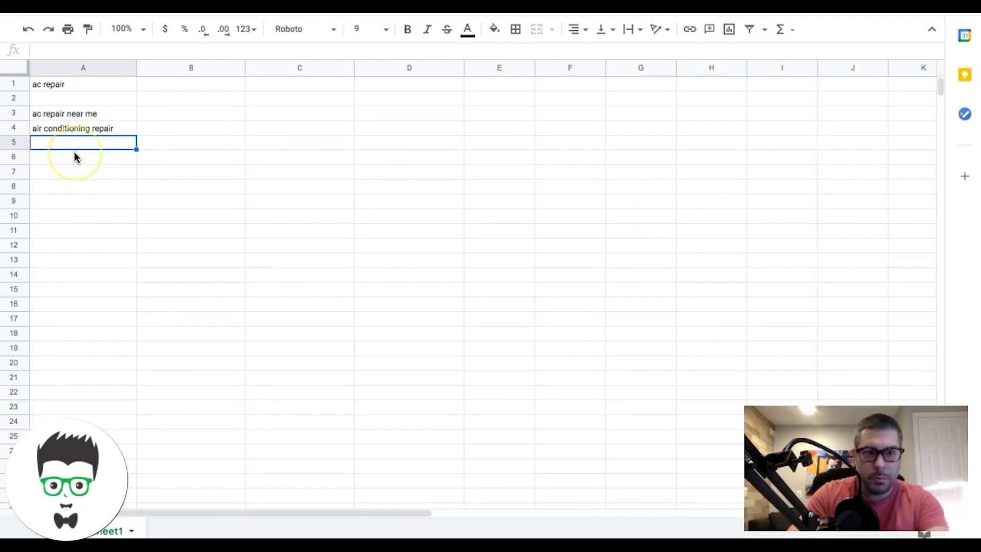
pyautogui.hotkey('ctrl', 'v')
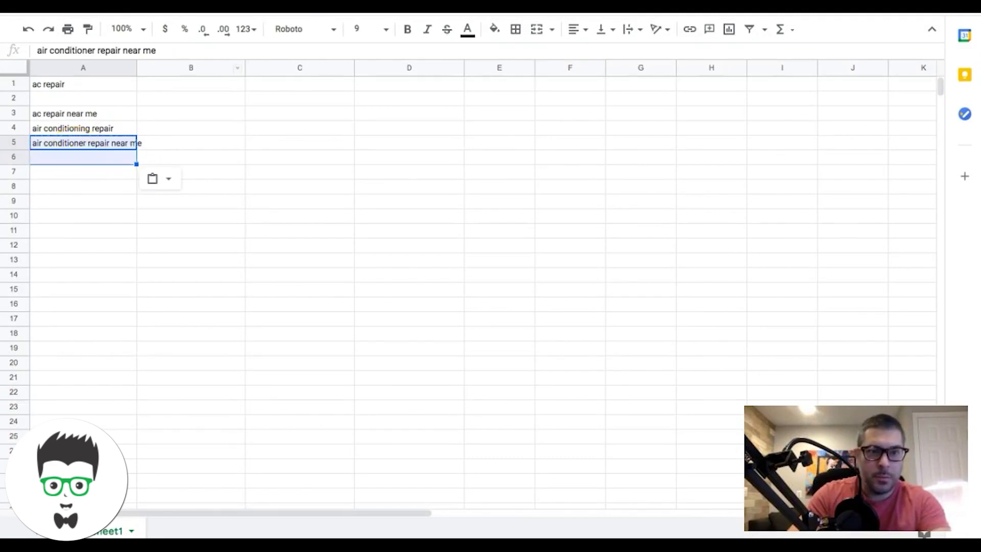
# Try to copy "ac installation near me" from Keyword Planner into cell B1 of the spreadsheet, and clear the pasted cells
pyautogui.hotkey('ctrl', 'shift', 'Tab')
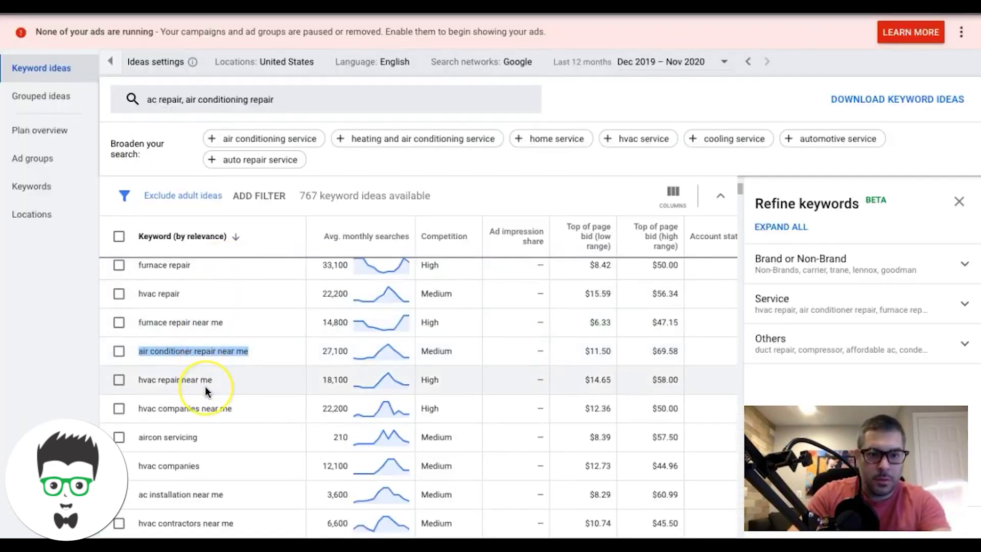
pyautogui.scroll(-1, 206, 390)
pyautogui.scroll(-5, 206, 392)
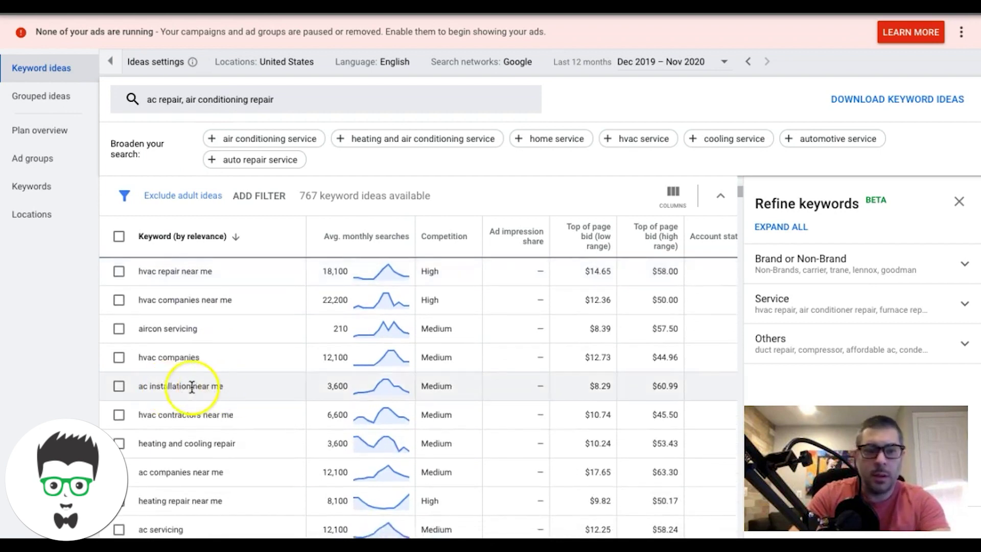
pyautogui.tripleClick(181, 386)
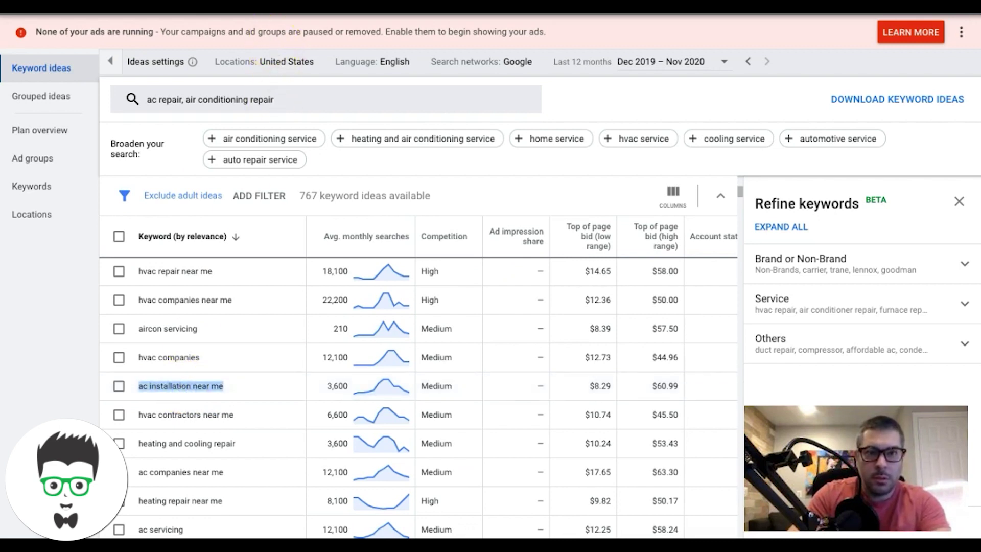
pyautogui.click(294, 14)
pyautogui.click(221, 85)
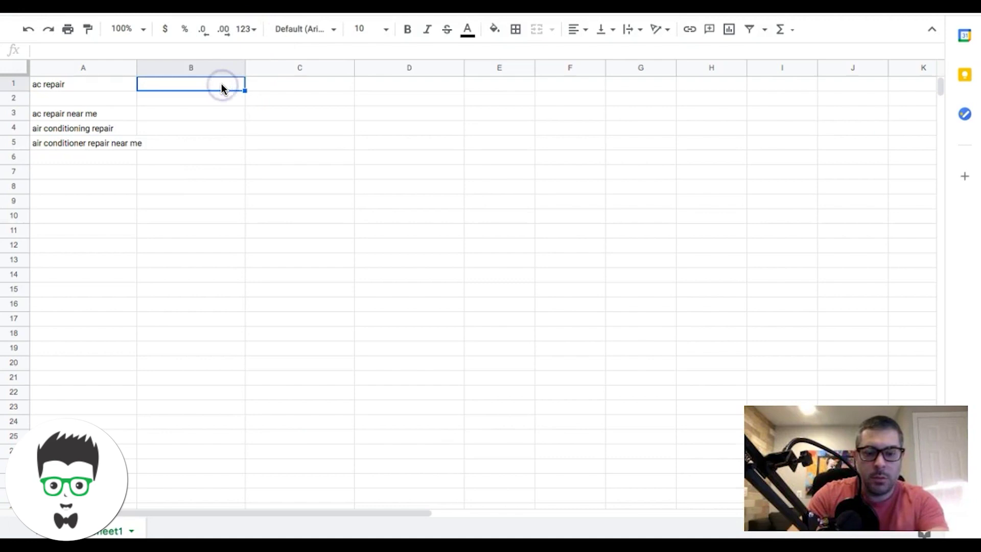
pyautogui.hotkey('ctrl', 'v')
pyautogui.press('Delete')
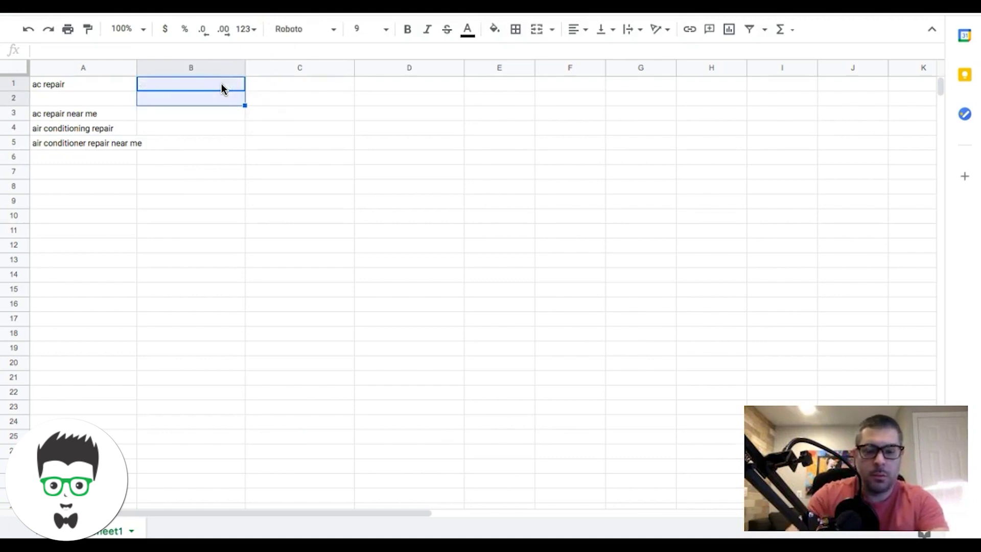
# Paste the copied keyword into cell B1 shortened to "ac installation", and paste "ac installation near me" into cell B3
pyautogui.click(214, 82)
pyautogui.hotkey('ctrl', 'v')
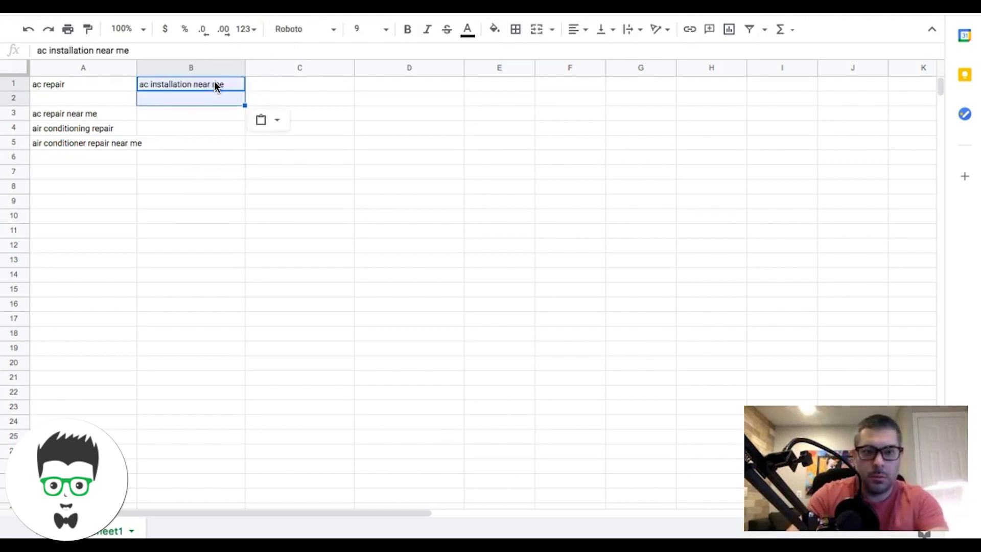
pyautogui.doubleClick(215, 82)
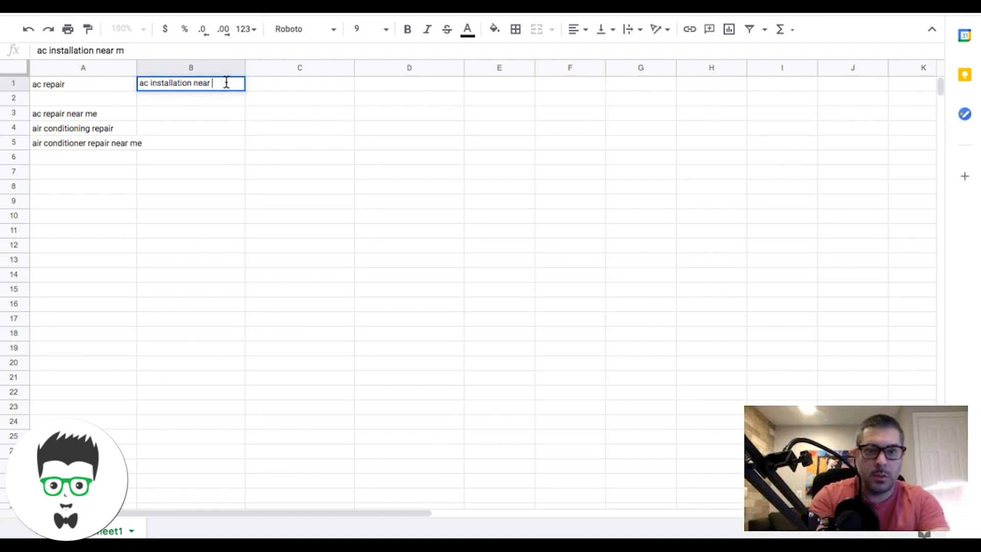
pyautogui.press('BackSpace')
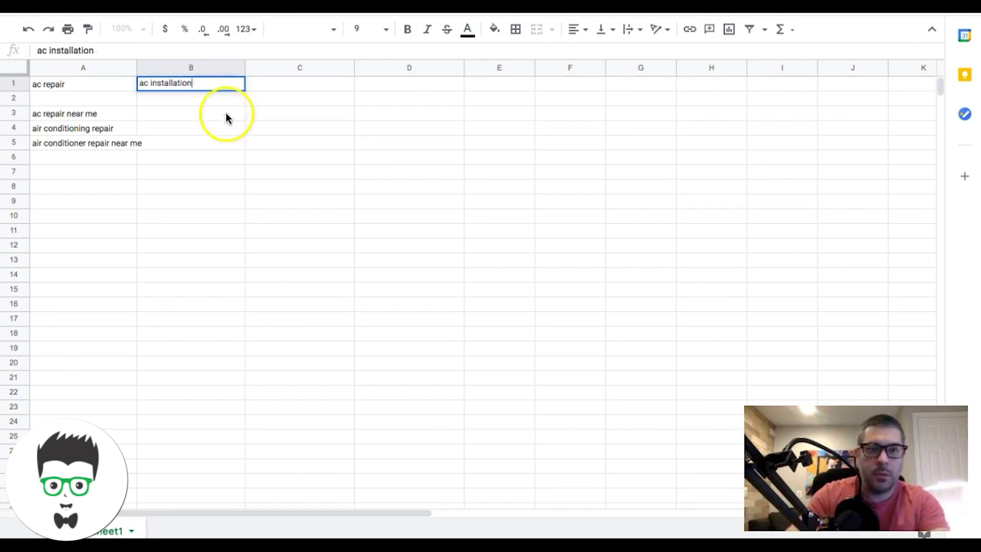
pyautogui.click(165, 110)
pyautogui.hotkey('ctrl', 'v')
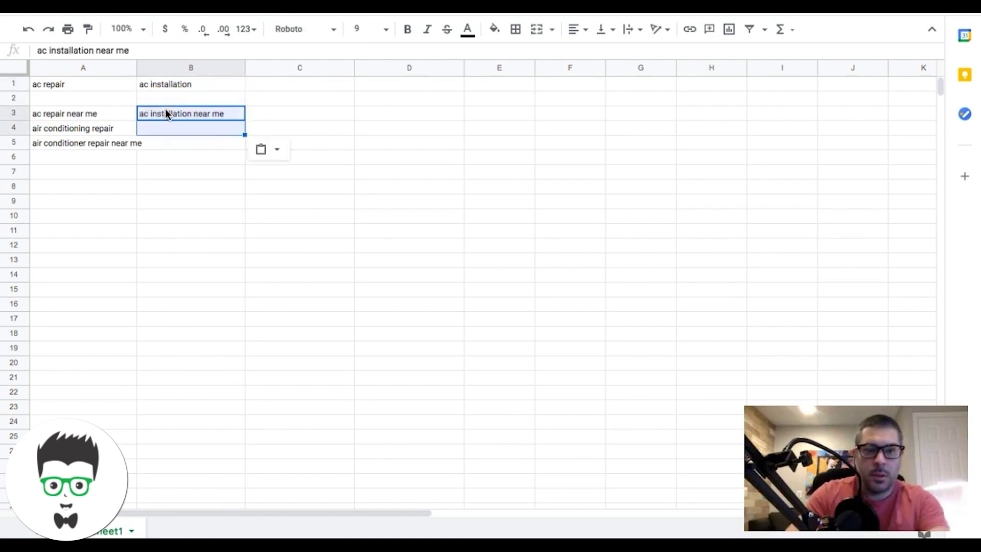
# Enter "ac installation" in cell B4 by trimming the pasted keyword, and widen column A slightly
pyautogui.click(166, 127)
pyautogui.hotkey('ctrl', 'v')
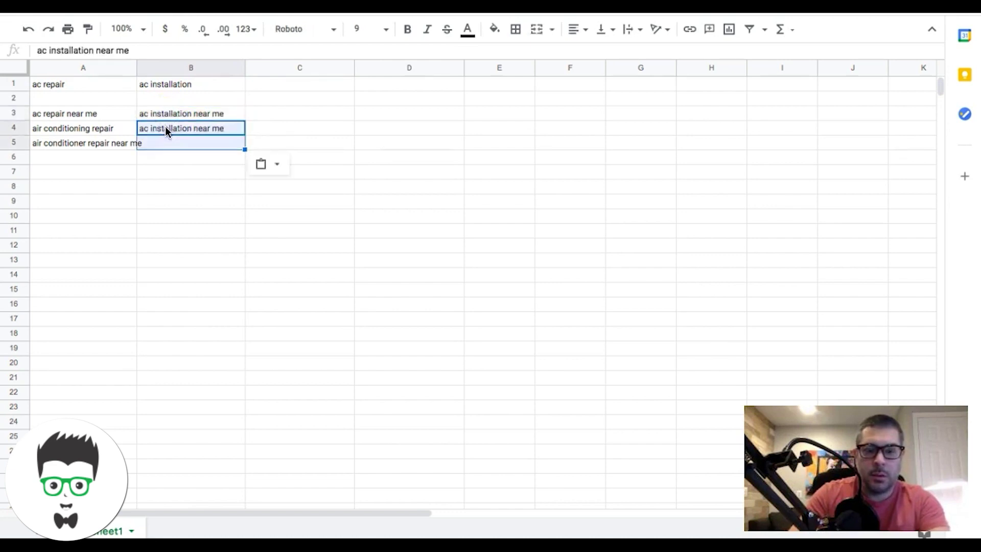
pyautogui.doubleClick(225, 129)
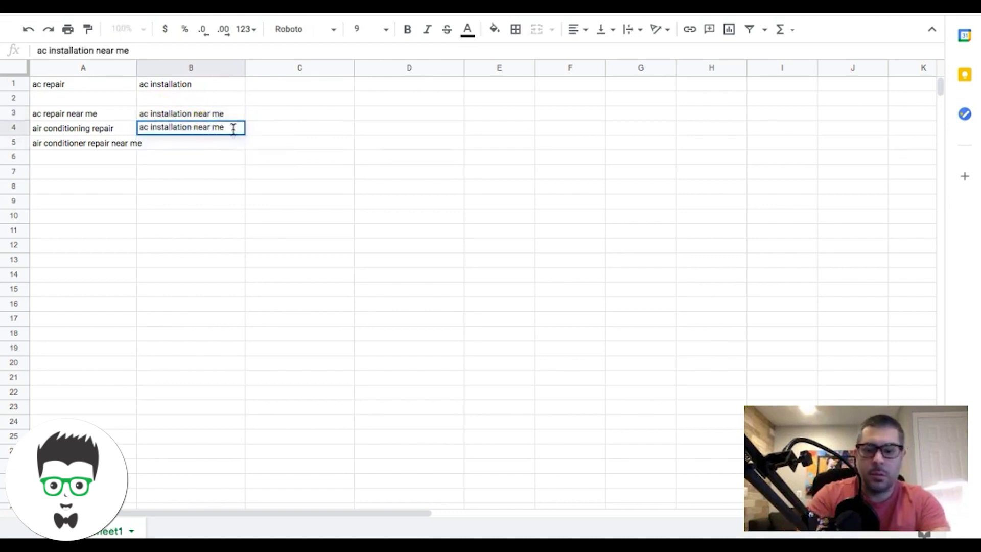
pyautogui.press('BackSpace')
pyautogui.press('BackSpace')
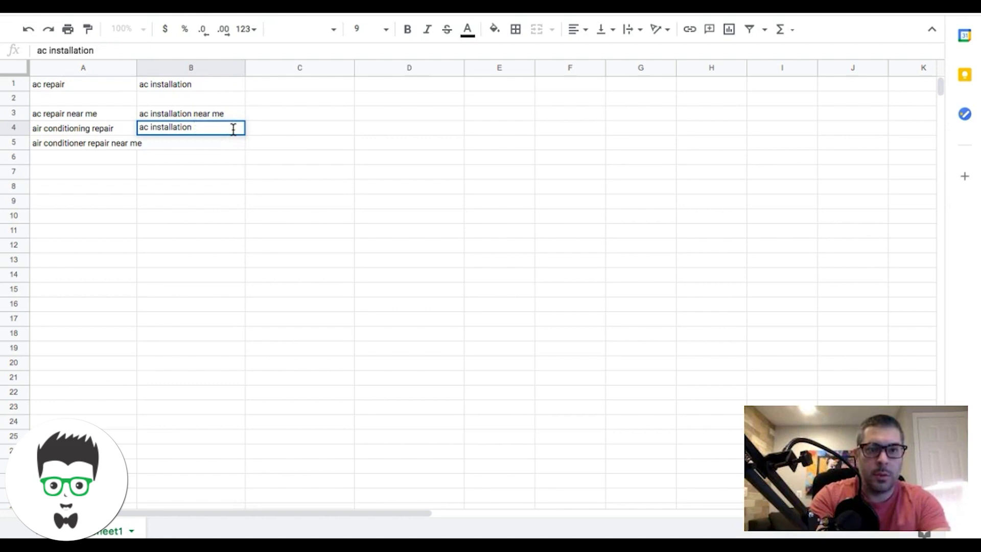
pyautogui.moveTo(137, 74); pyautogui.dragTo(155, 70)
pyautogui.click(220, 160)
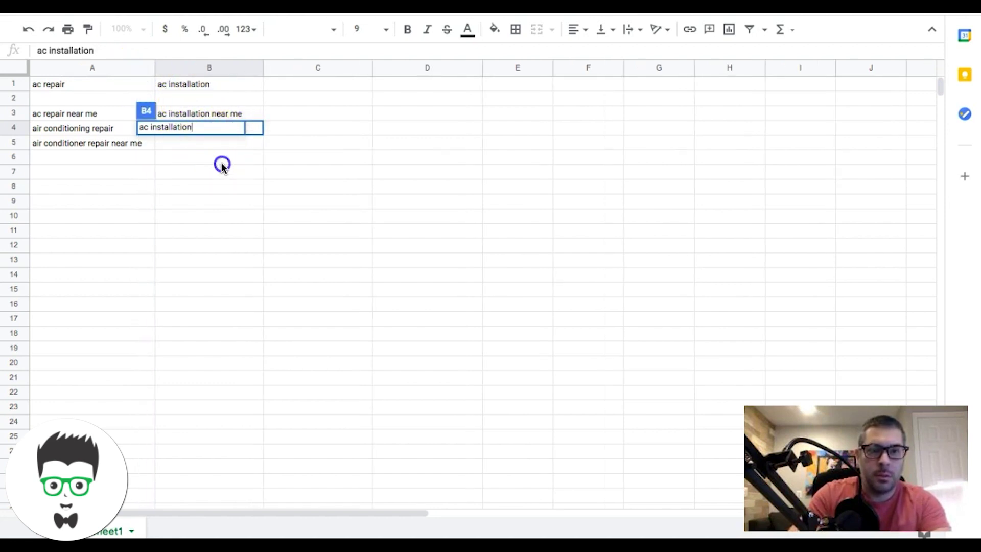
# Find the "ac companies near me" theme in Keyword Planner and enter the heading "ac company" in cell C1 of the spreadsheet
pyautogui.hotkey('ctrl', 'Tab')
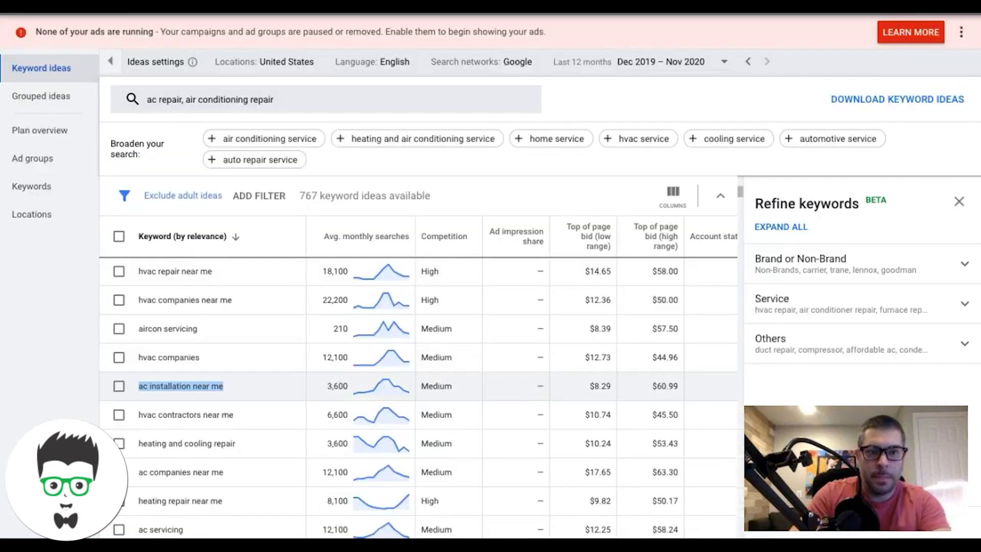
pyautogui.scroll(-1, 213, 428)
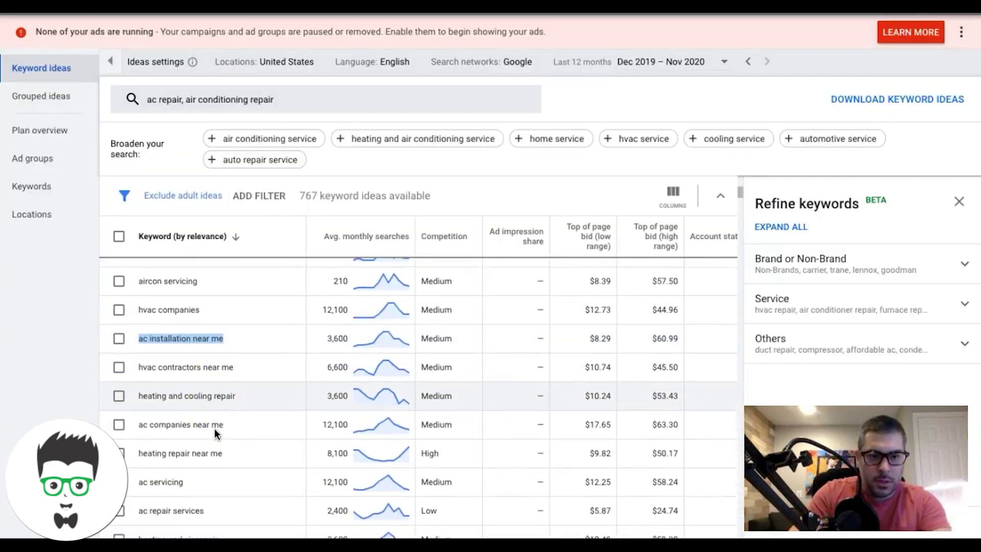
pyautogui.doubleClick(182, 424)
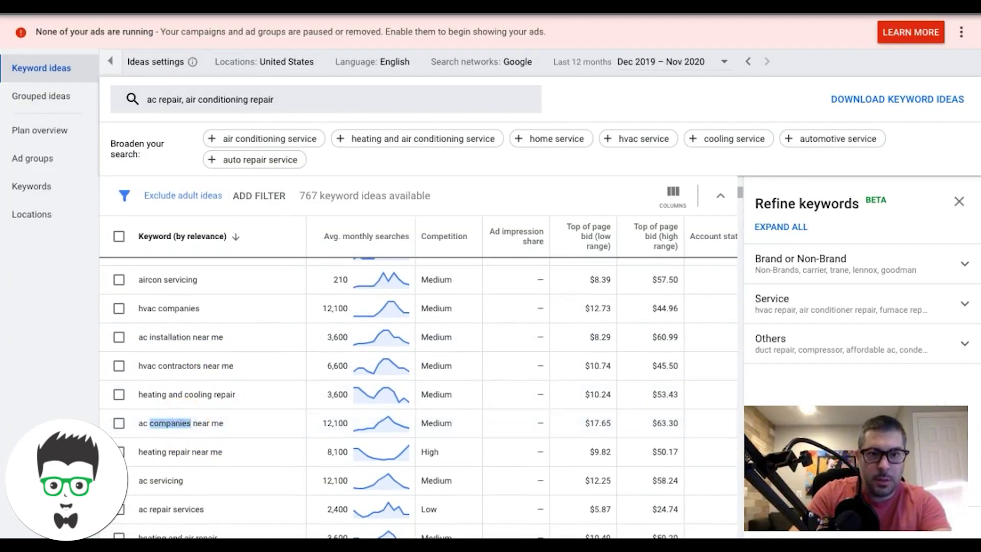
pyautogui.hotkey('ctrl', 'Tab')
pyautogui.click(306, 84)
pyautogui.write('ac c')
pyautogui.click(318, 105)
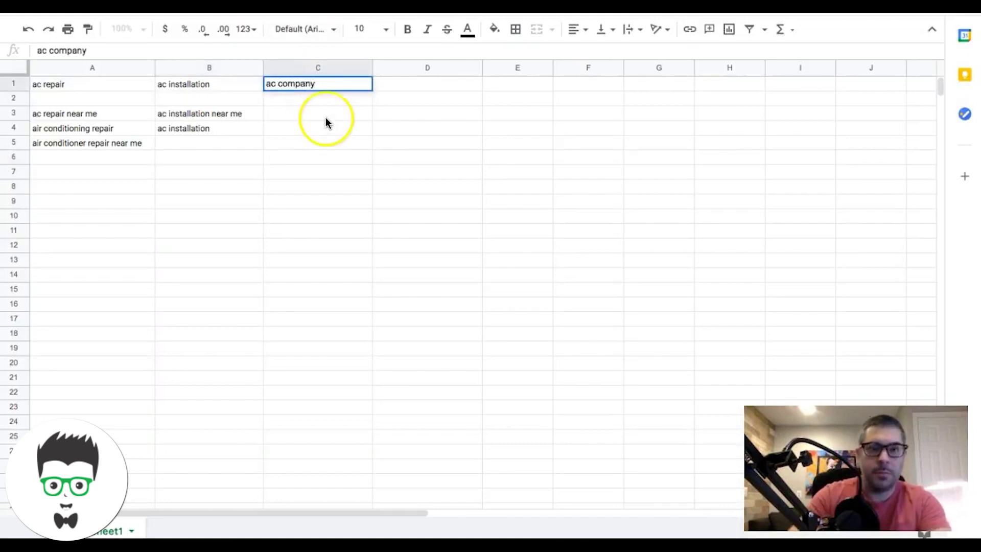
pyautogui.click(304, 115)
# Copy "ac companies near me" from Keyword Planner into cell C3 of the spreadsheet
pyautogui.hotkey('ctrl', 'Tab')
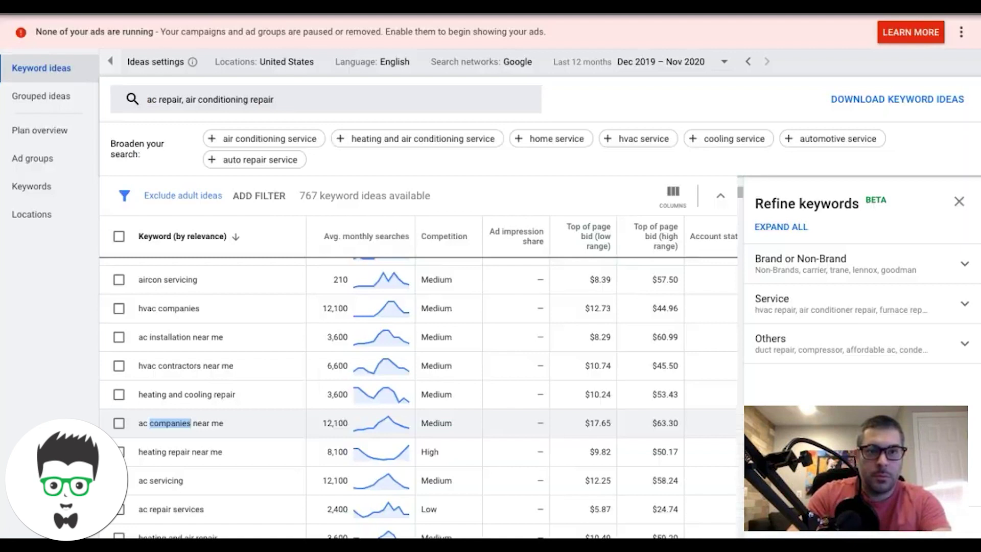
pyautogui.tripleClick(190, 420)
pyautogui.hotkey('ctrl', 'c')
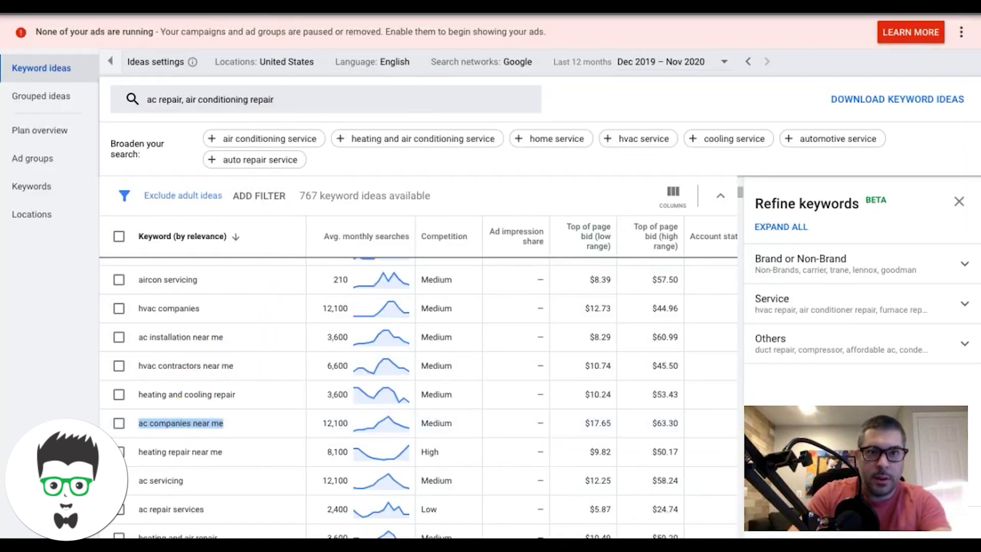
pyautogui.hotkey('ctrl', 'shift', 'Tab')
pyautogui.click(332, 112)
pyautogui.hotkey('ctrl', 'v')
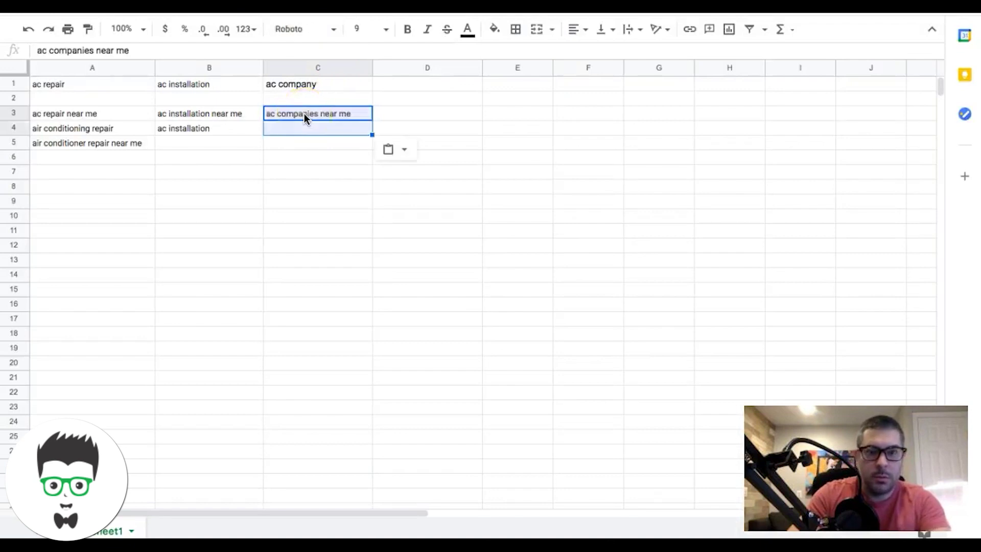
pyautogui.click(299, 130)
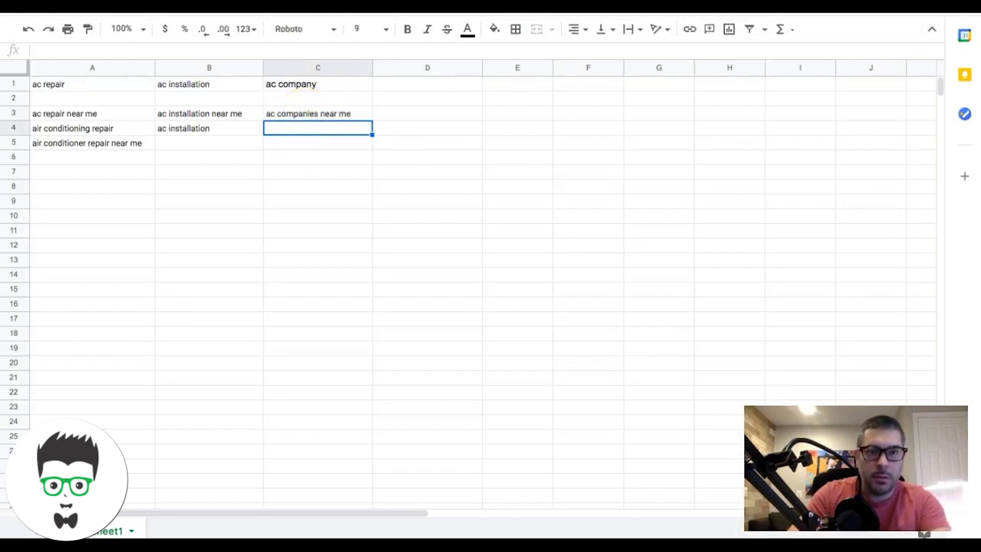
# Copy "ac repair services" from Keyword Planner into cell A6 of the spreadsheet
pyautogui.hotkey('ctrl', 'Tab')
pyautogui.scroll(-2, 197, 449)
pyautogui.click(175, 403)
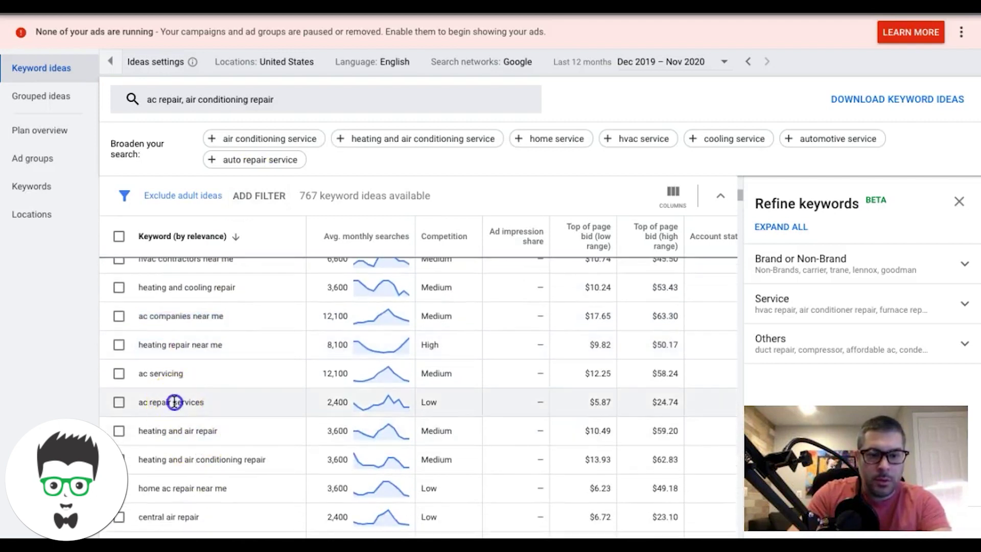
pyautogui.tripleClick(174, 402)
pyautogui.hotkey('ctrl', 'c')
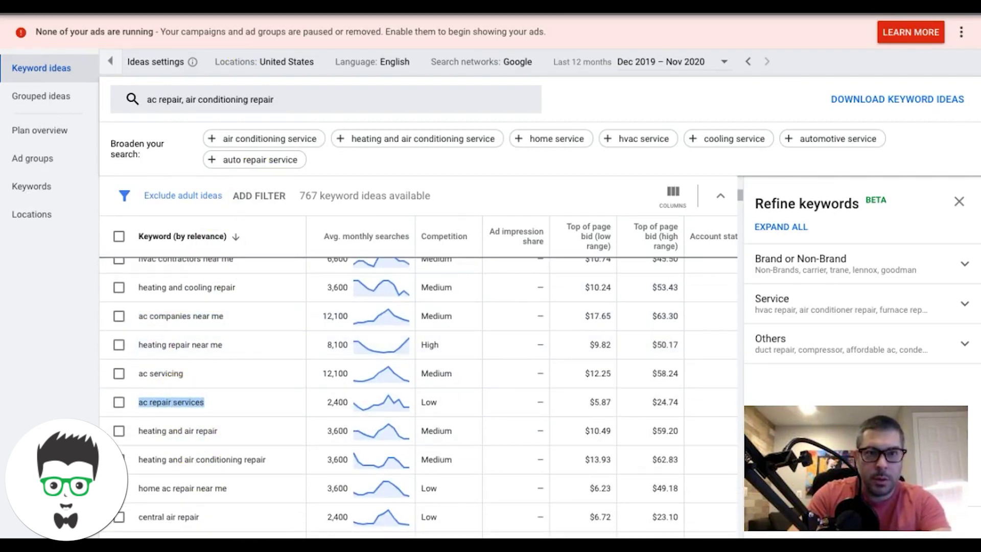
pyautogui.hotkey('ctrl', 'Tab')
pyautogui.click(77, 158)
pyautogui.hotkey('ctrl', 'v')
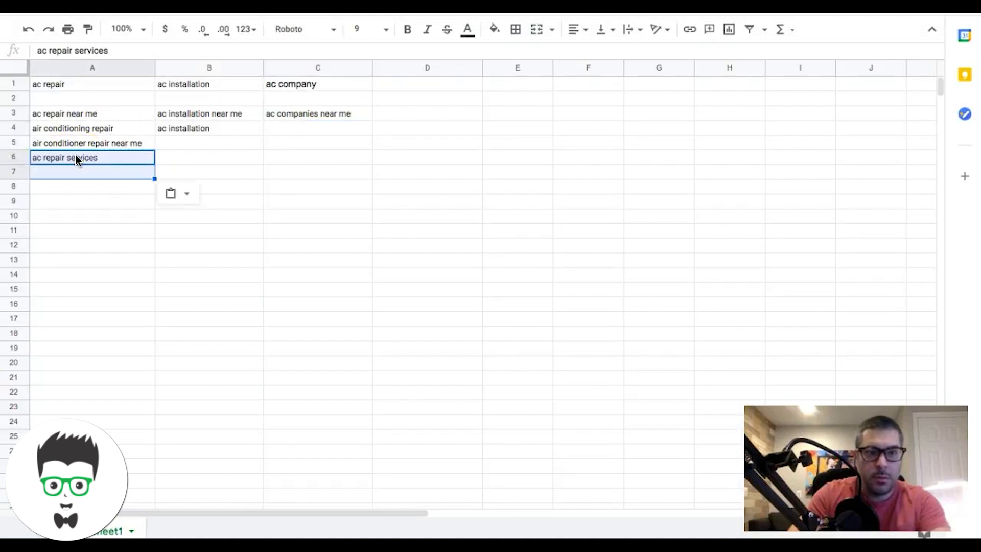
# Copy "central air repair" from Keyword Planner into cells D1 and D3 of the spreadsheet
pyautogui.hotkey('ctrl', 'Tab')
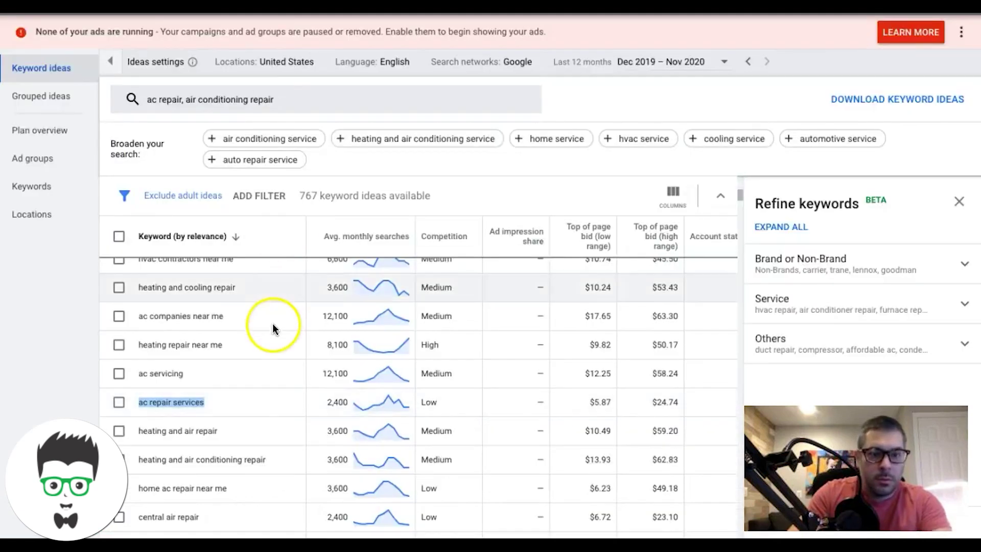
pyautogui.scroll(-3, 229, 407)
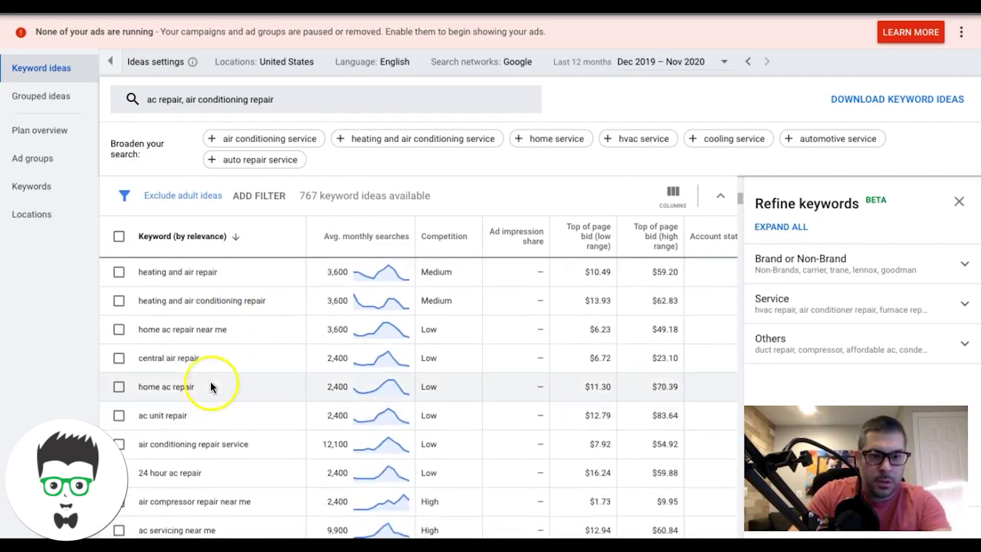
pyautogui.click(179, 361)
pyautogui.tripleClick(176, 358)
pyautogui.hotkey('ctrl', 'c')
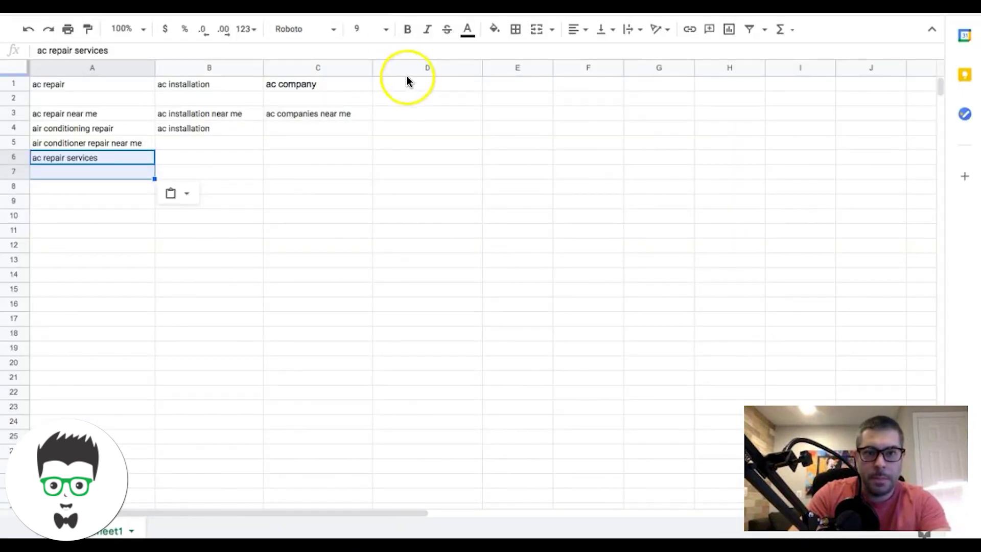
pyautogui.click(407, 83)
pyautogui.hotkey('ctrl', 'v')
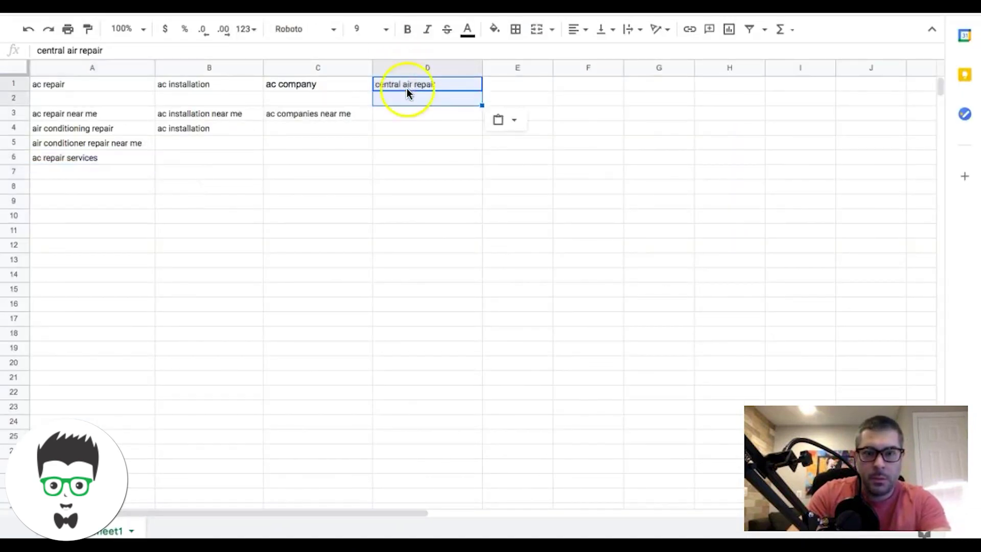
pyautogui.click(398, 114)
pyautogui.hotkey('ctrl', 'v')
pyautogui.click(397, 145)
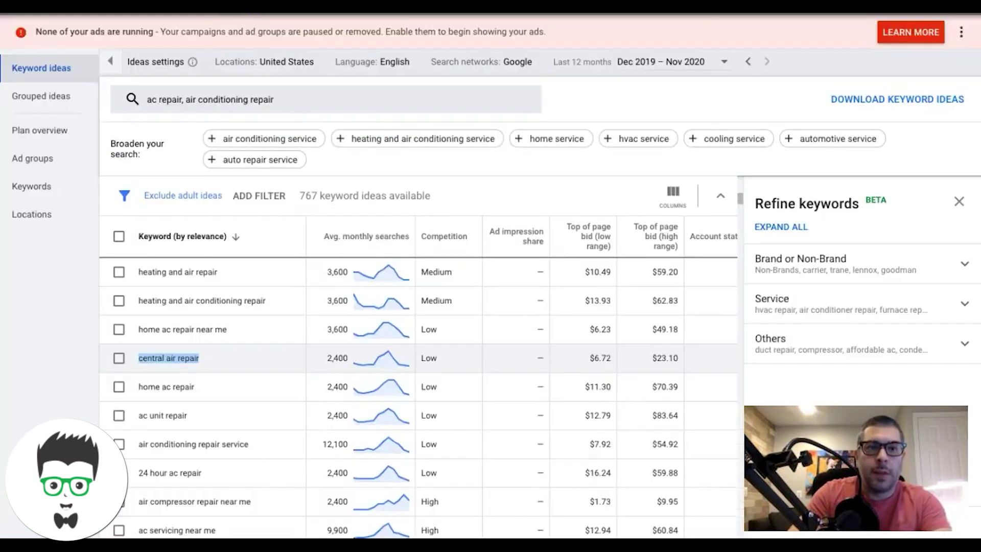
# Look through further keyword ideas in Keyword Planner and review the ac repair column in the spreadsheet
pyautogui.scroll(-5, 232, 317)
pyautogui.scroll(-4, 232, 312)
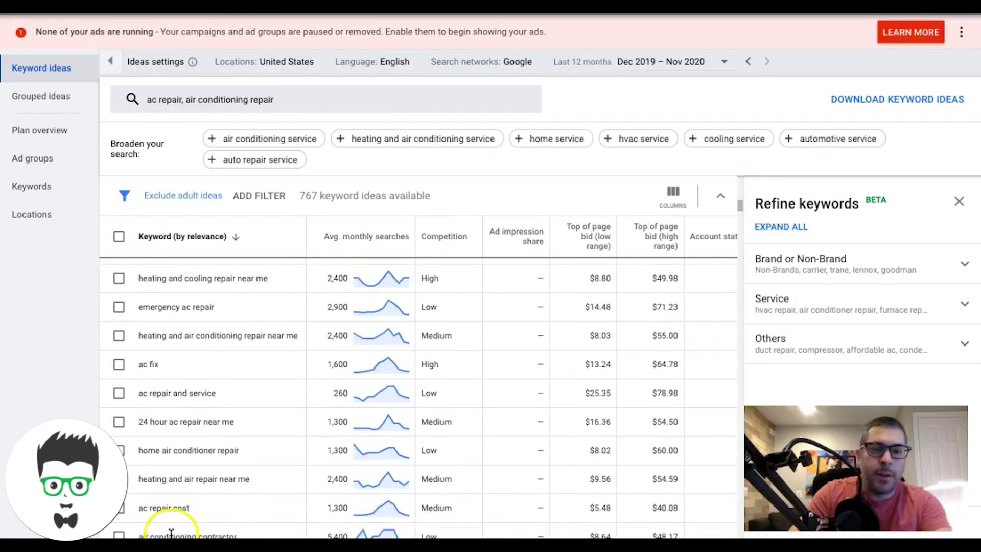
pyautogui.scroll(-1, 210, 348)
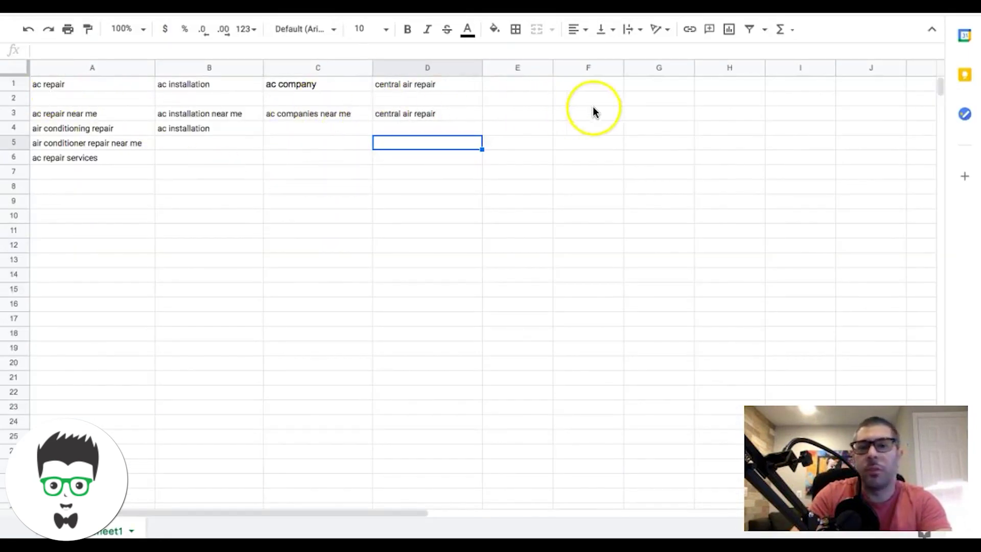
pyautogui.click(100, 189)
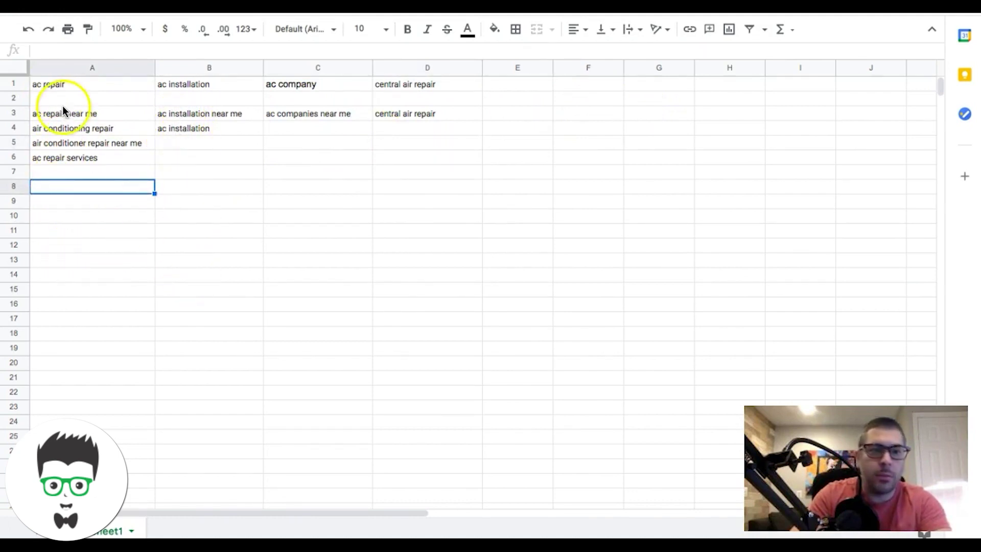
pyautogui.click(56, 88)
pyautogui.click(55, 173)
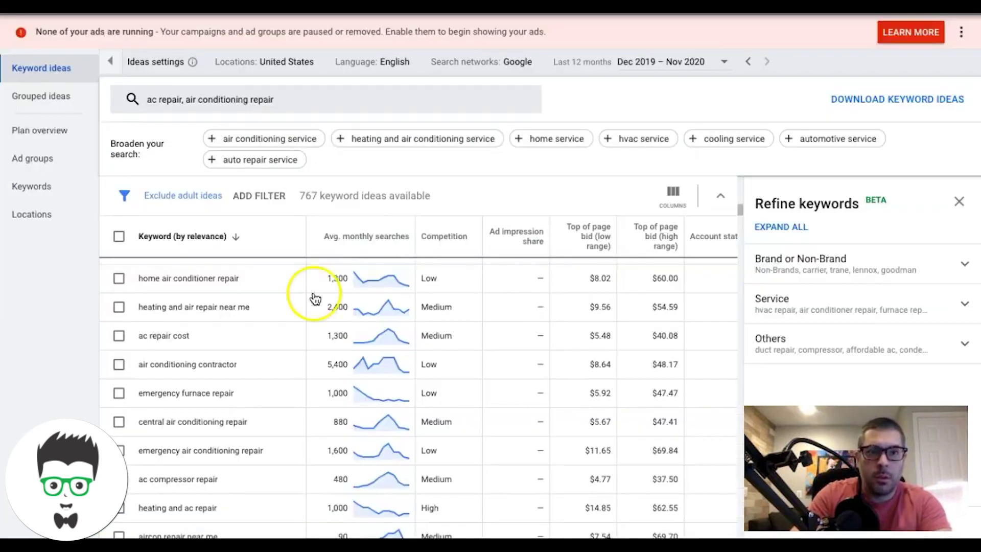
# Filter the keyword ideas in Keyword Planner to text containing "ac repair" using Text Match, and widen the keyword column
pyautogui.scroll(5, 313, 298)
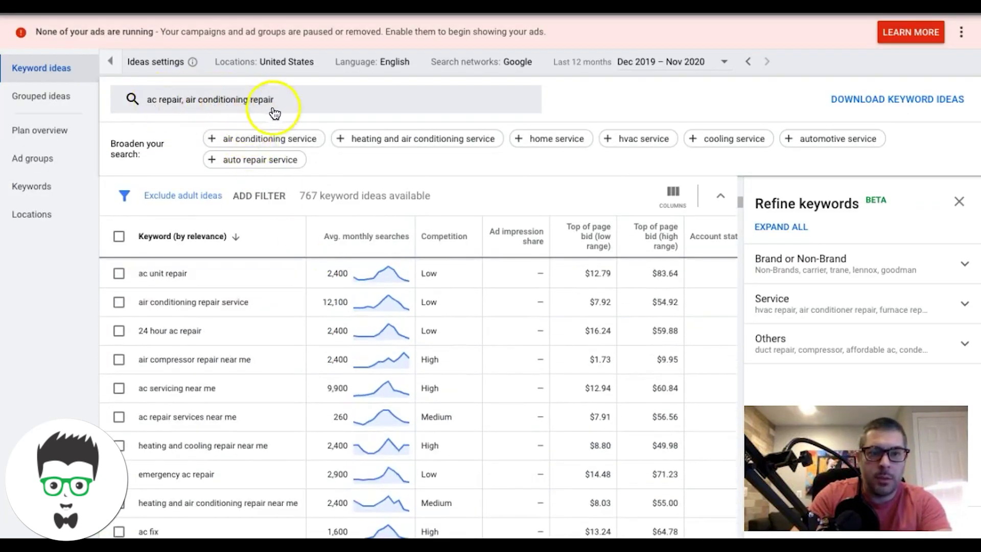
pyautogui.click(285, 198)
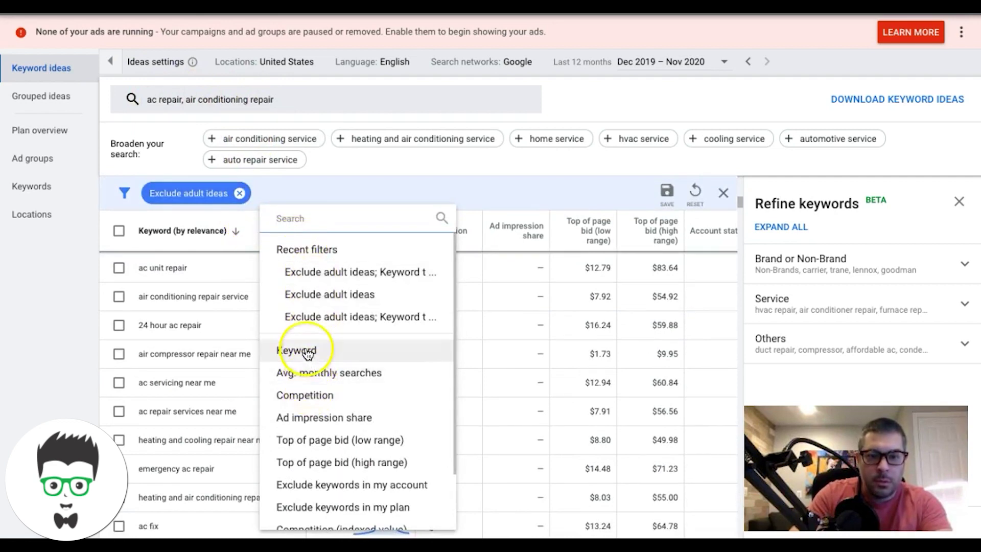
pyautogui.click(281, 351)
pyautogui.click(287, 275)
pyautogui.write('ac repair')
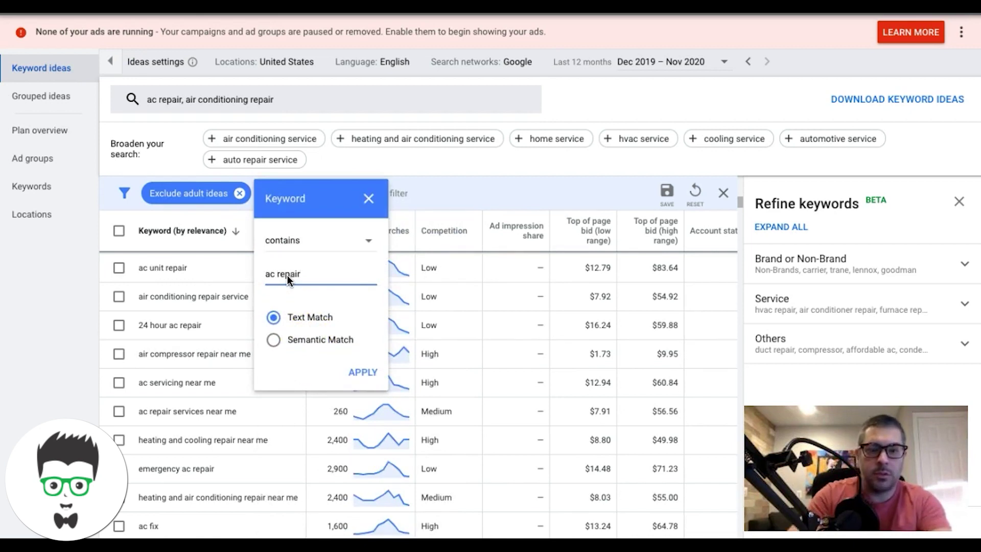
pyautogui.click(363, 370)
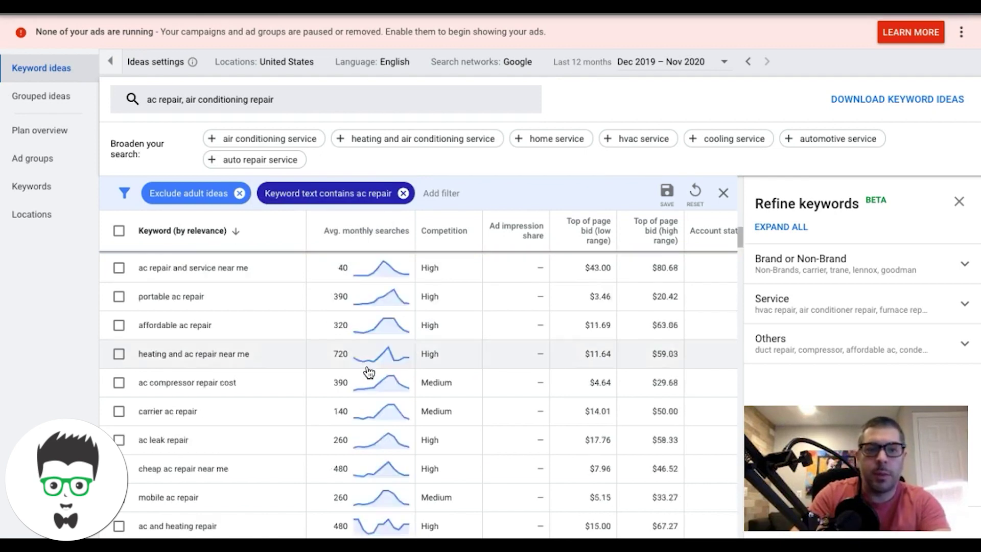
pyautogui.moveTo(308, 238); pyautogui.dragTo(334, 238)
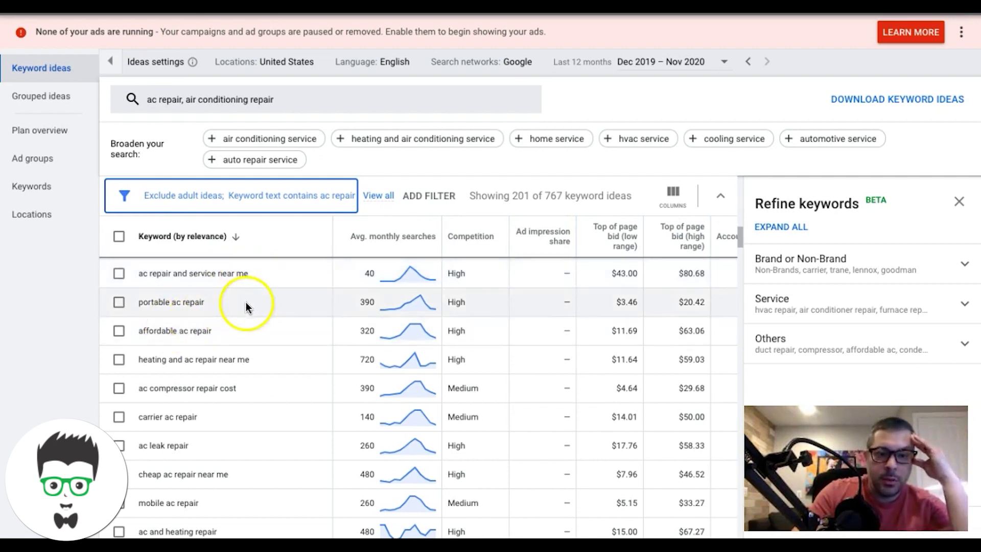
# Copy "affordable ac repair" from the filtered keyword ideas into cell A7 of the spreadsheet
pyautogui.tripleClick(185, 334)
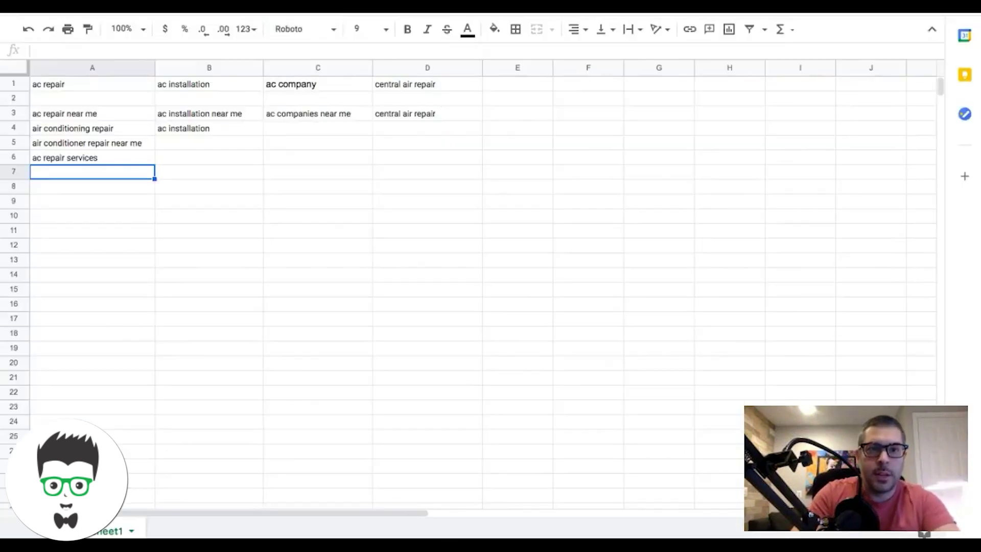
pyautogui.write('affordable ac repair')
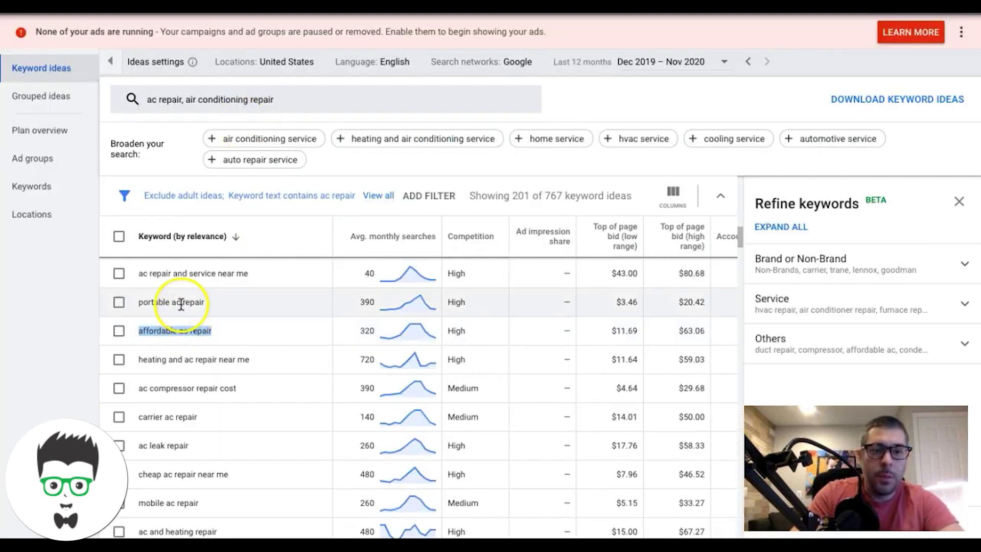
# Review the filtered ac repair keyword ideas from "portable ac repair" back to the start of the list
pyautogui.click(181, 305)
pyautogui.tripleClick(181, 305)
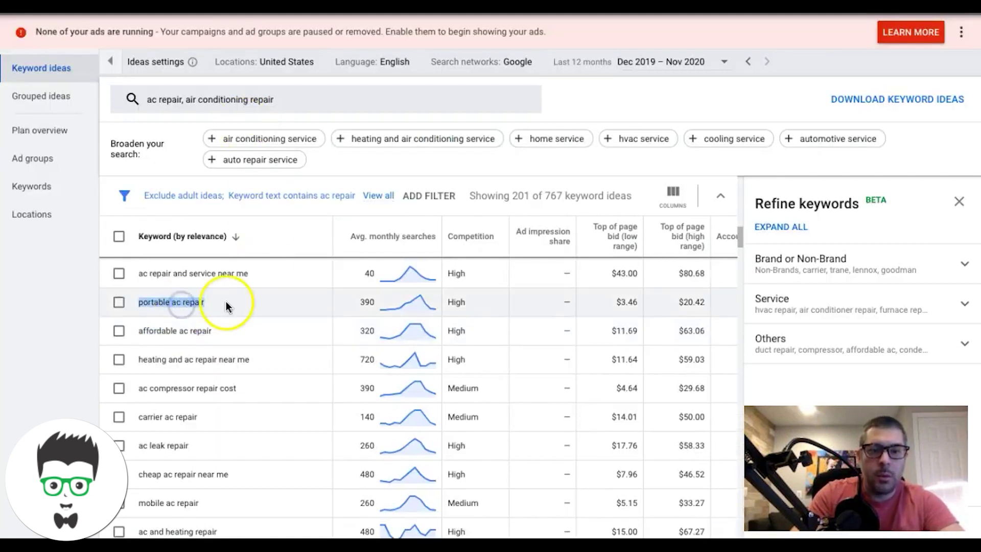
pyautogui.click(181, 305)
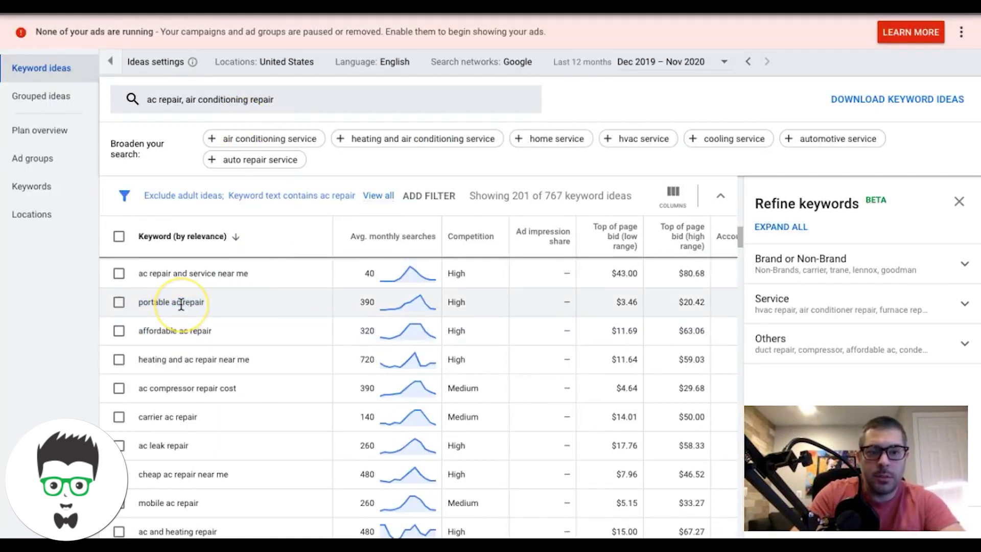
pyautogui.scroll(2, 181, 305)
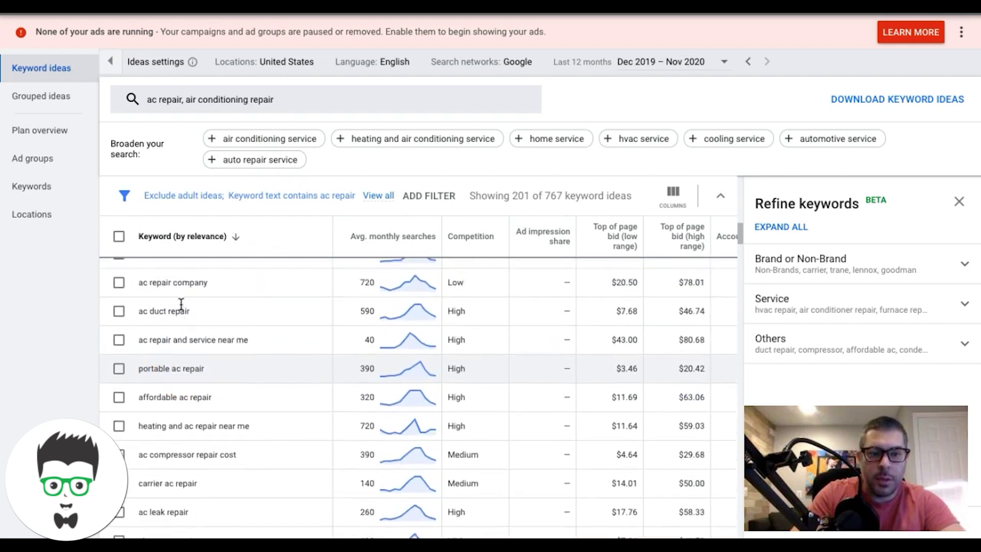
pyautogui.scroll(4, 174, 388)
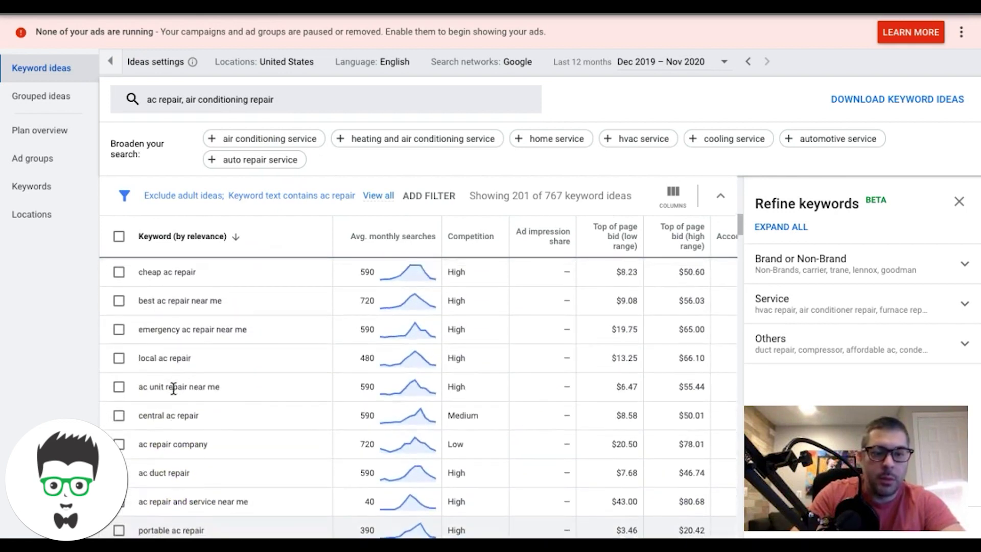
pyautogui.scroll(8, 174, 388)
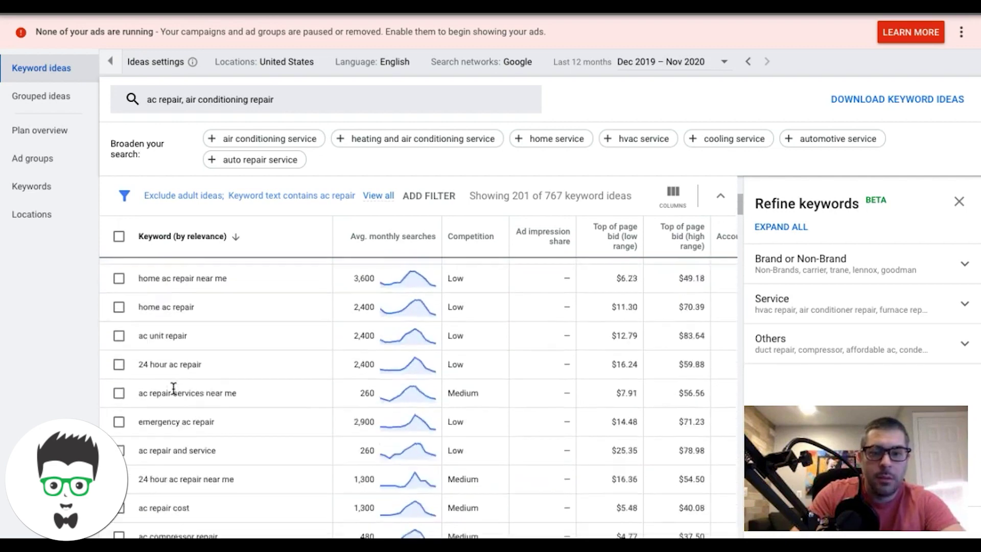
pyautogui.scroll(3, 174, 388)
pyautogui.click(246, 364)
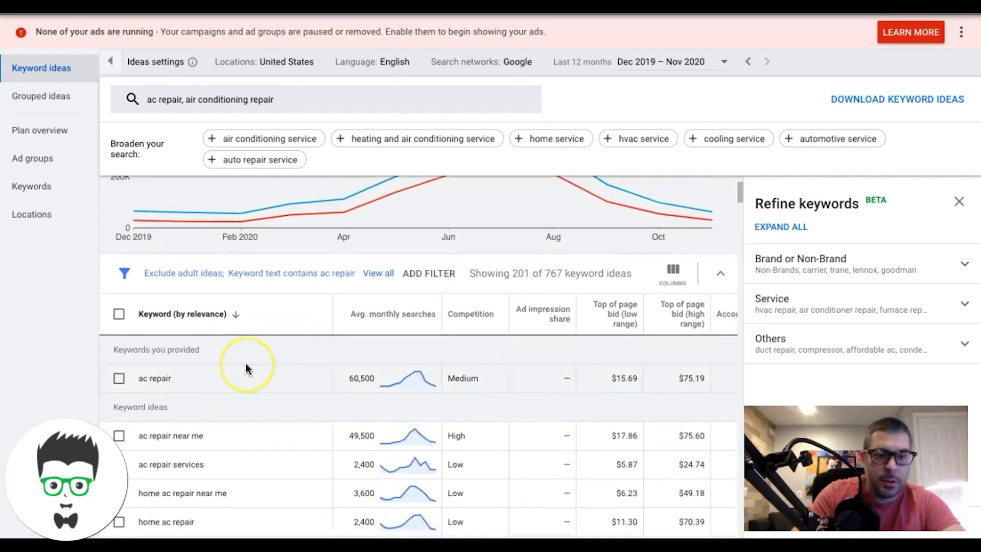
# Copy "home ac repair near me" from the Keyword Planner ideas into cell A8 of the spreadsheet
pyautogui.scroll(-4, 246, 363)
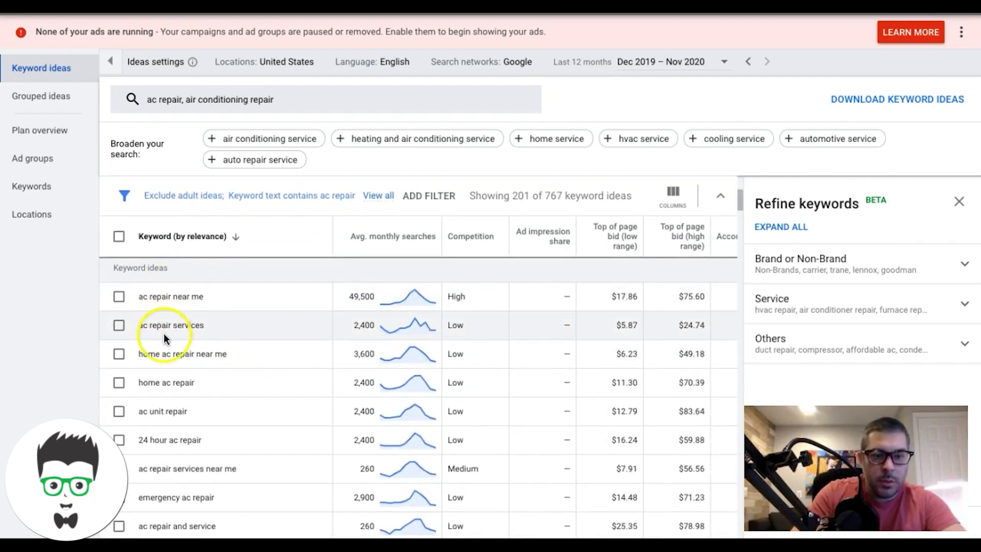
pyautogui.tripleClick(187, 352)
pyautogui.hotkey('ctrl', 'c')
pyautogui.click(270, 52)
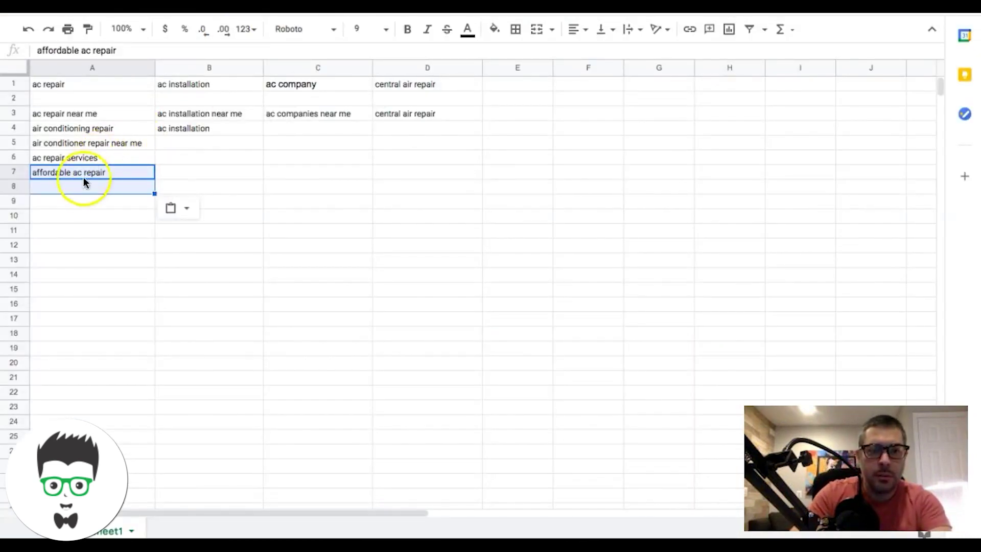
pyautogui.click(77, 188)
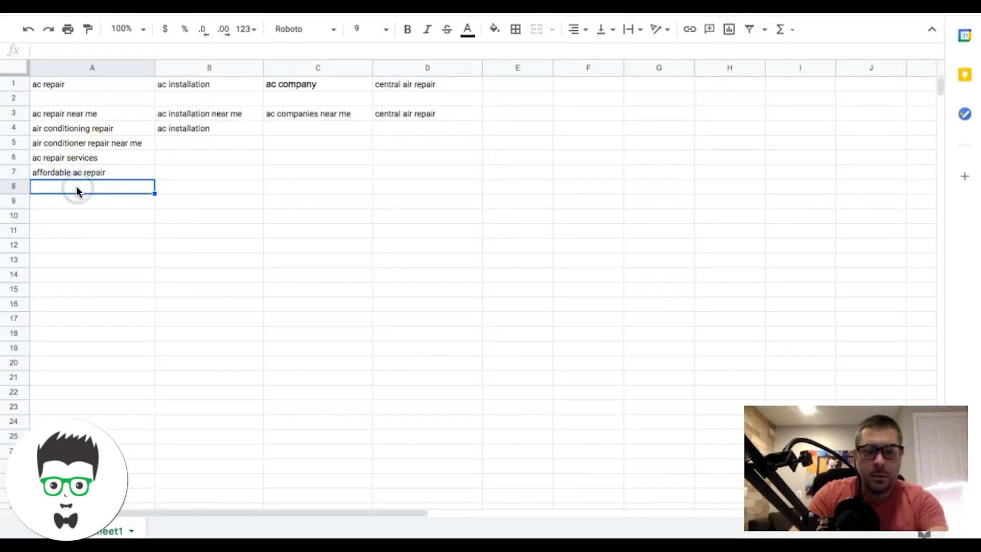
pyautogui.hotkey('ctrl', 'v')
# Copy "ac unit repair" from the Keyword Planner ideas into cell A9 of the spreadsheet
pyautogui.click(65, 201)
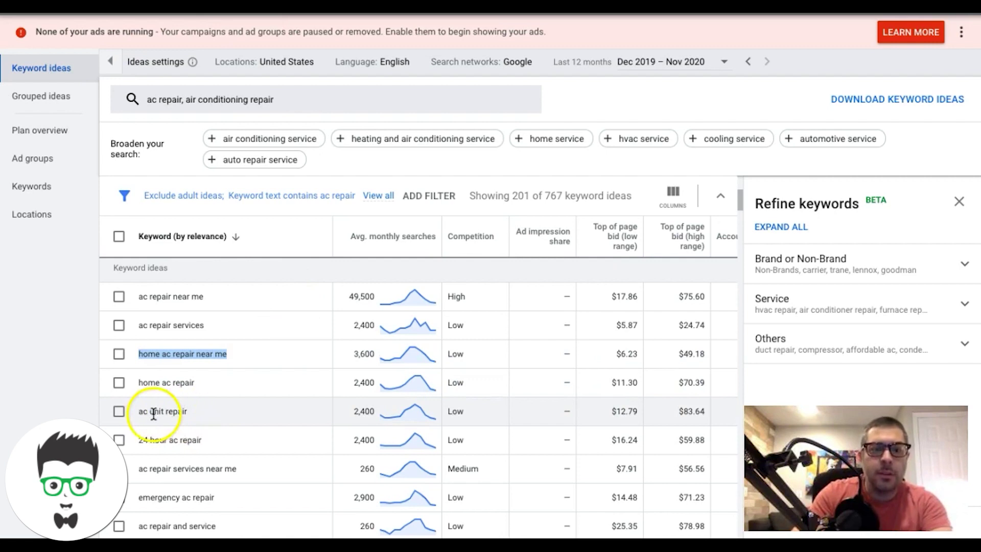
pyautogui.tripleClick(169, 411)
pyautogui.hotkey('ctrl', 'c')
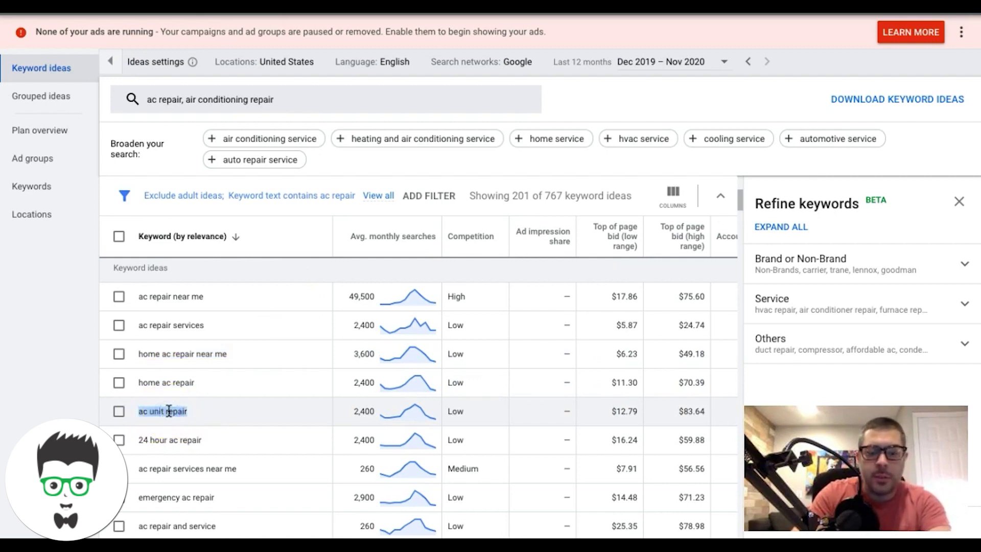
pyautogui.click(173, 411)
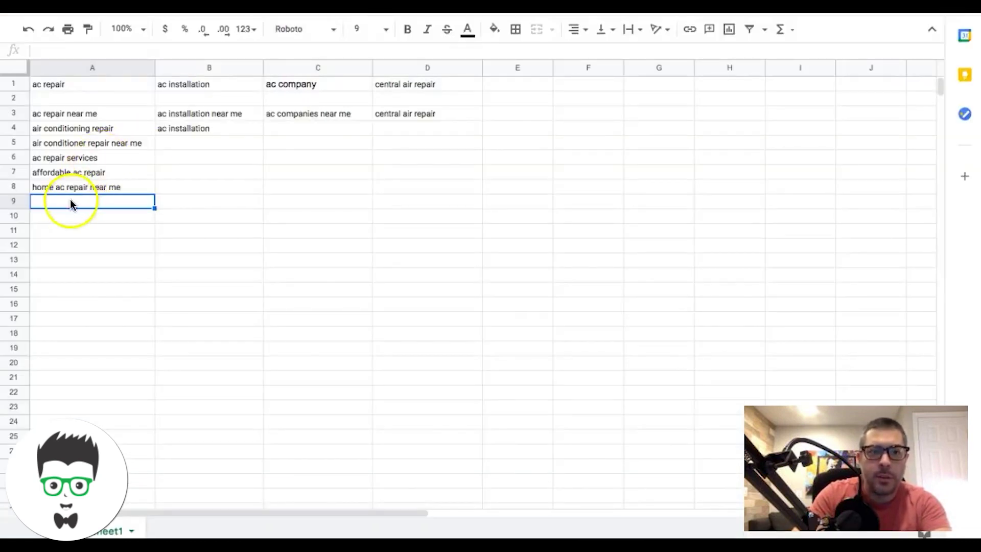
pyautogui.click(71, 202)
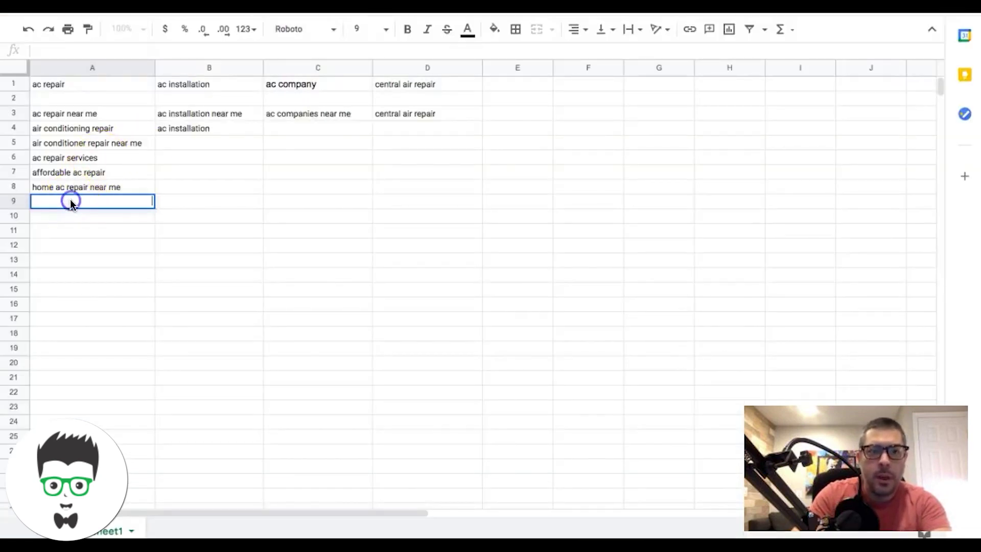
pyautogui.hotkey('ctrl', 'v')
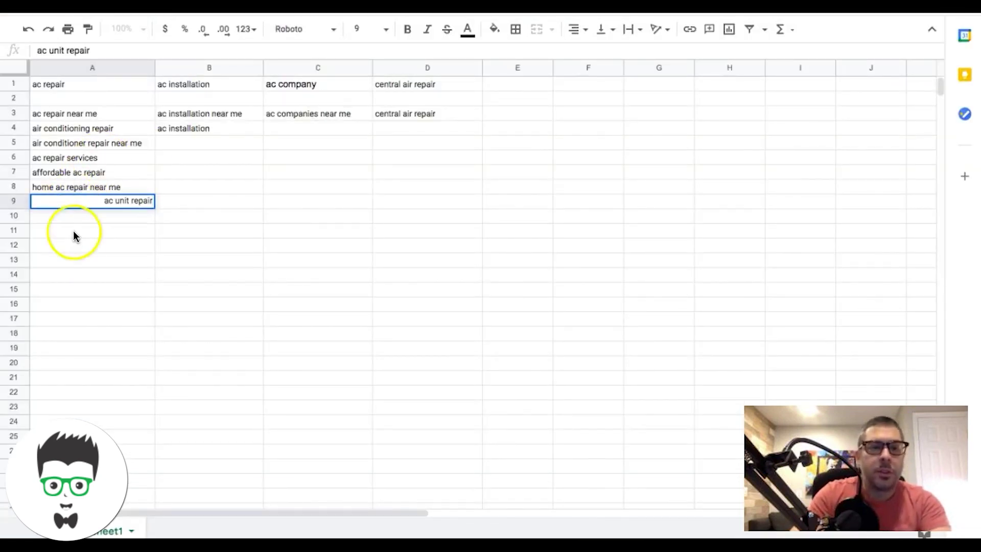
pyautogui.click(77, 243)
# Copy "24 hour ac repair" from the Keyword Planner ideas into cell A10 of the spreadsheet
pyautogui.click(87, 215)
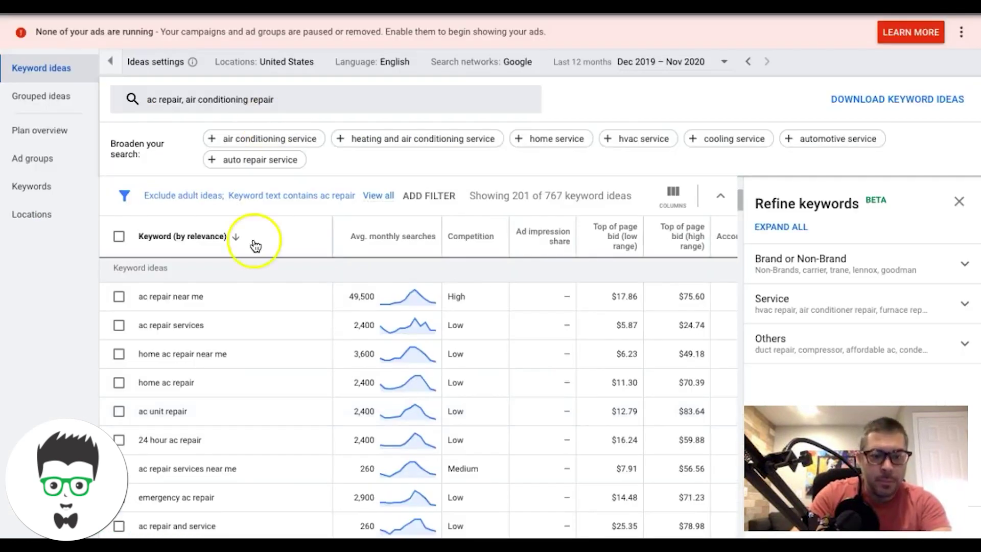
pyautogui.scroll(-1, 203, 393)
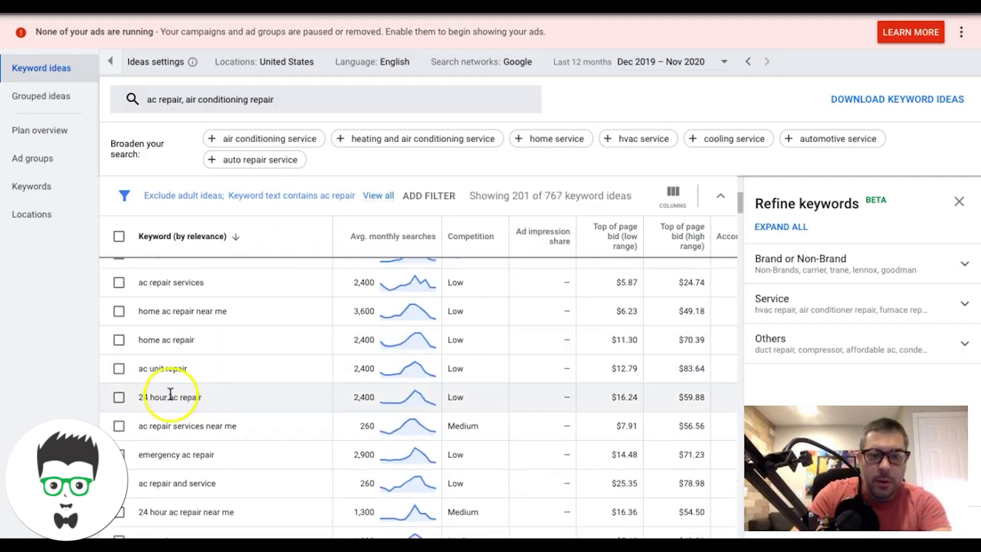
pyautogui.tripleClick(171, 396)
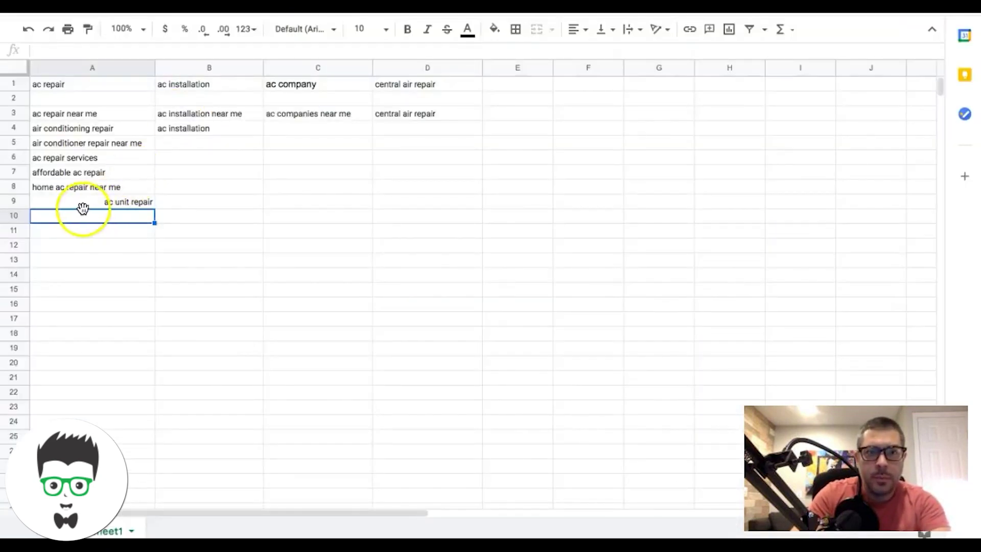
pyautogui.write('24 hour ac repair')
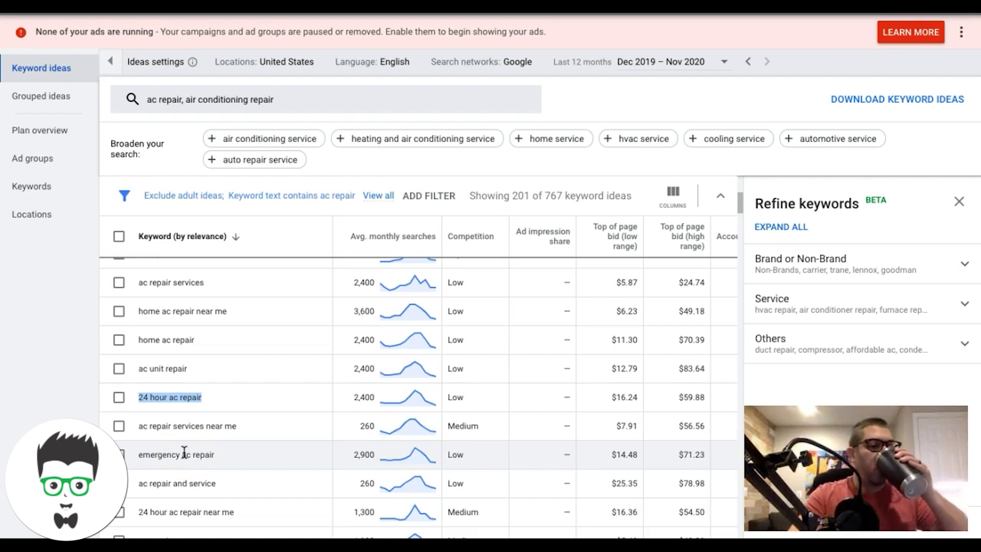
# Examine the next keyword ideas in Keyword Planner, including "emergency ac repair", "ac repair cost" and "cheap ac repair"
pyautogui.click(271, 447)
pyautogui.scroll(-3, 271, 447)
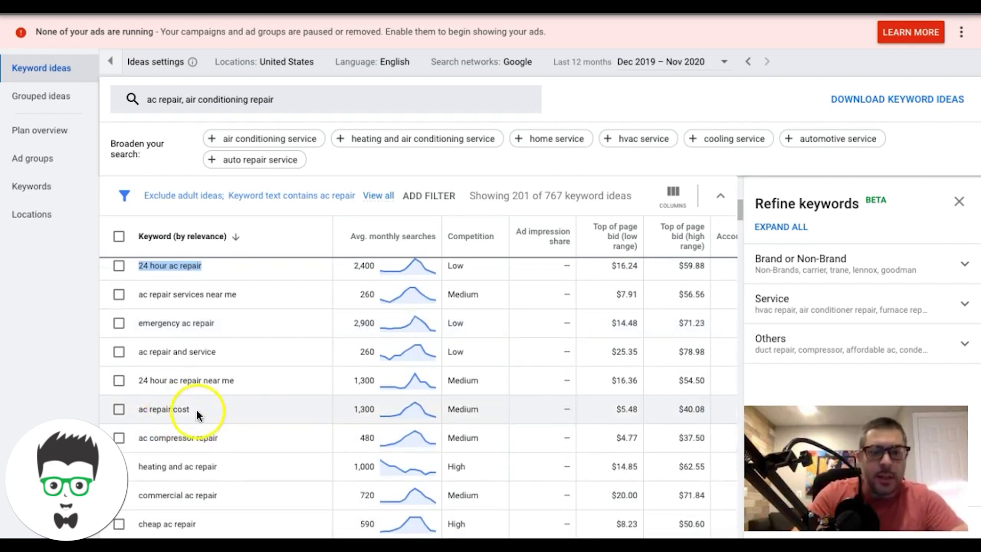
pyautogui.moveTo(191, 408); pyautogui.dragTo(143, 408)
pyautogui.click(162, 409)
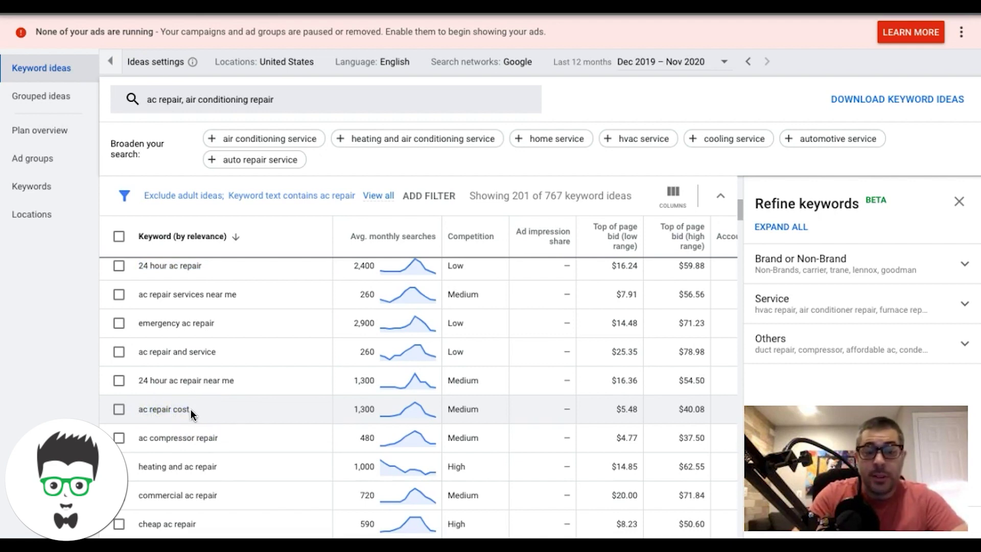
pyautogui.click(171, 413)
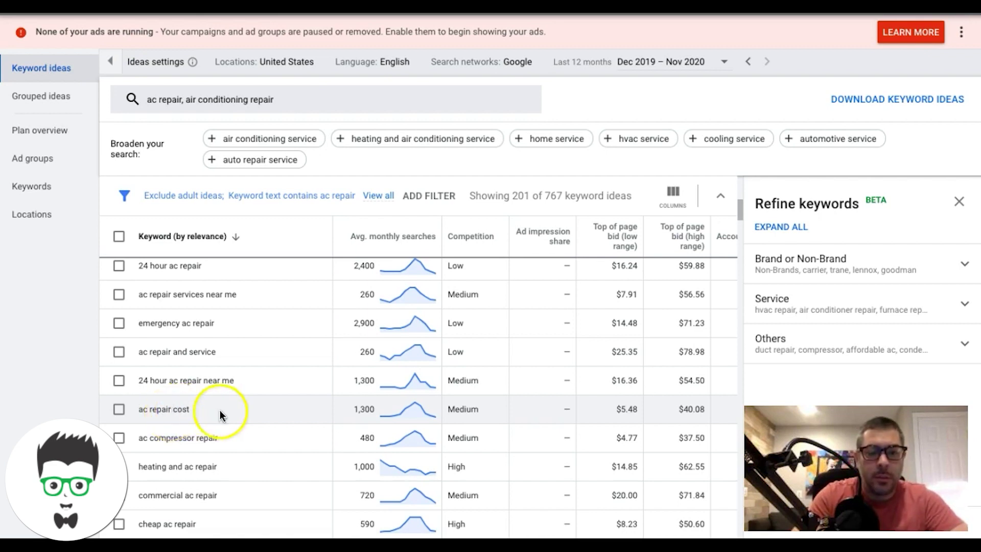
pyautogui.click(174, 411)
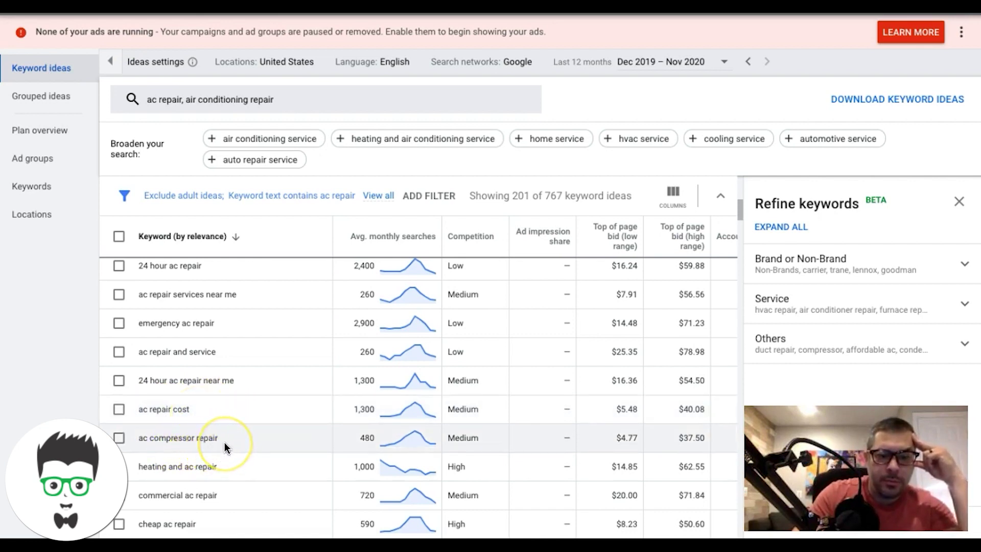
pyautogui.scroll(-3, 225, 443)
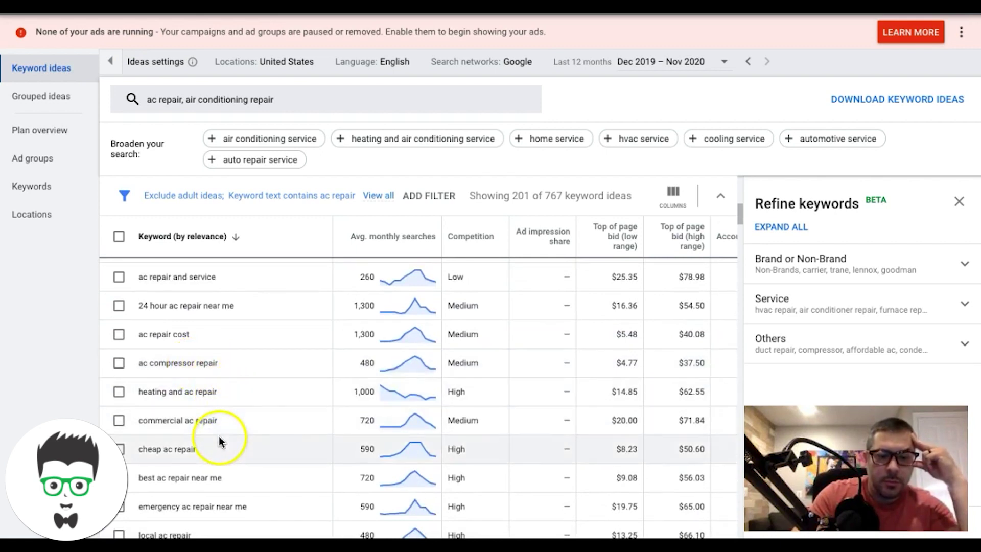
pyautogui.scroll(-1, 218, 436)
pyautogui.tripleClick(178, 407)
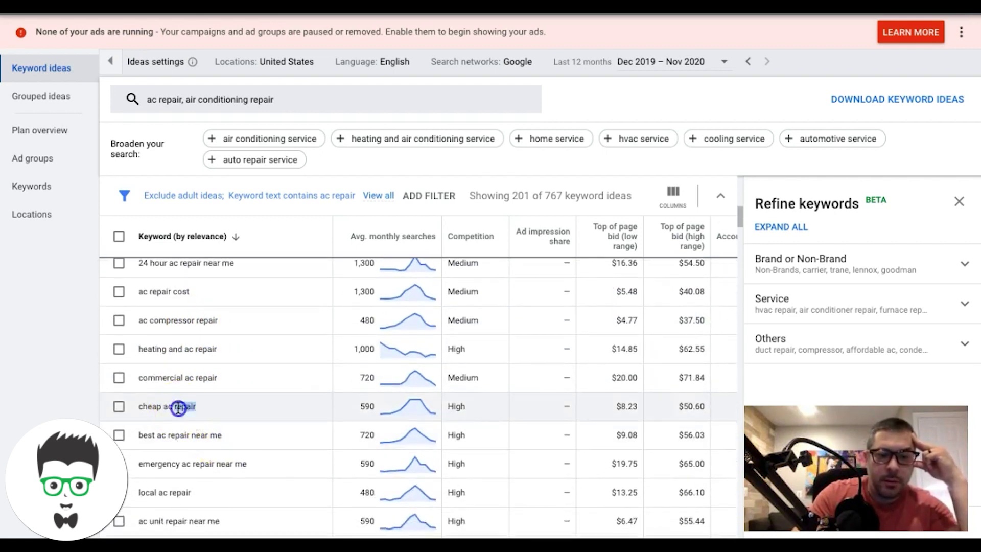
pyautogui.click(202, 409)
pyautogui.scroll(-1, 175, 408)
# Copy "best ac repair near me" from the Keyword Planner ideas into cell A11 of the spreadsheet
pyautogui.click(168, 376)
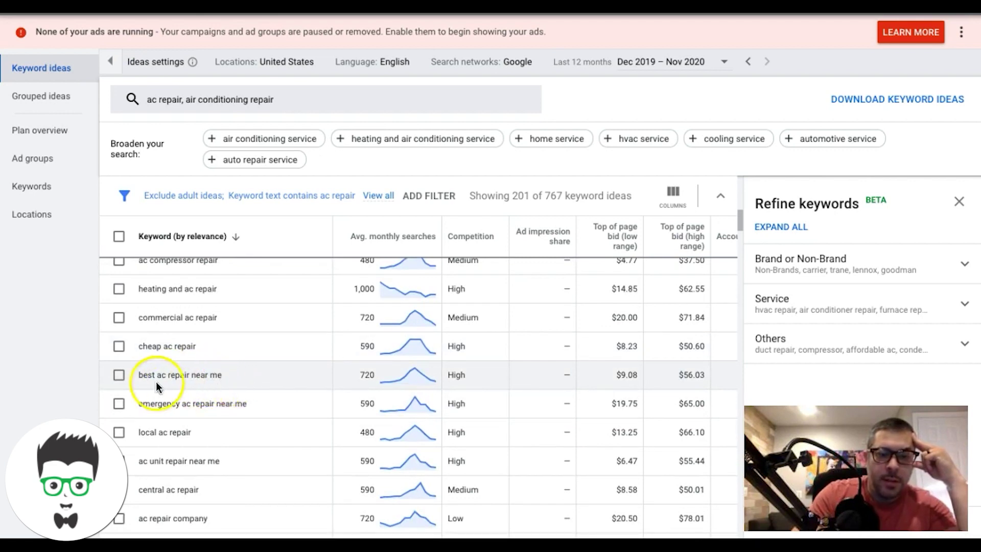
pyautogui.click(185, 377)
pyautogui.tripleClick(185, 377)
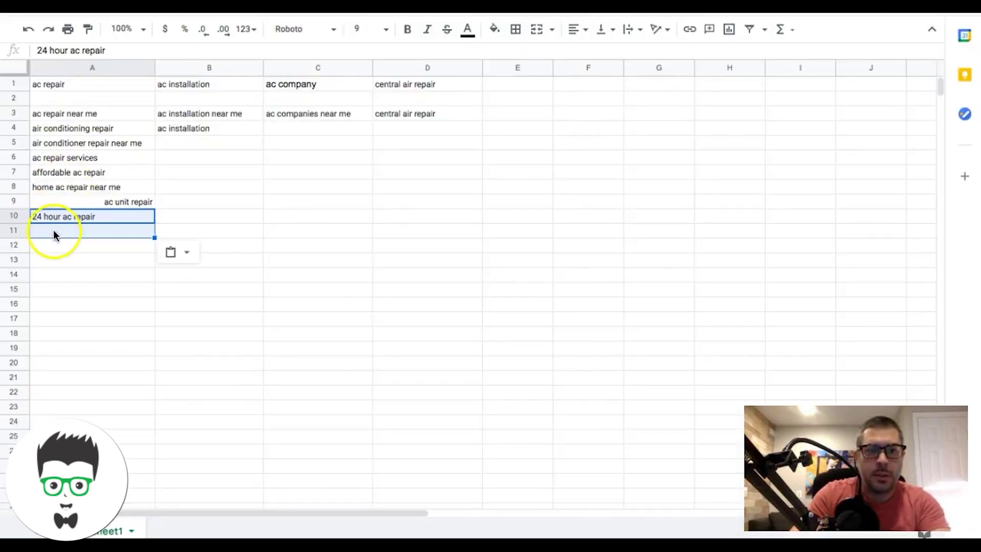
pyautogui.click(53, 231)
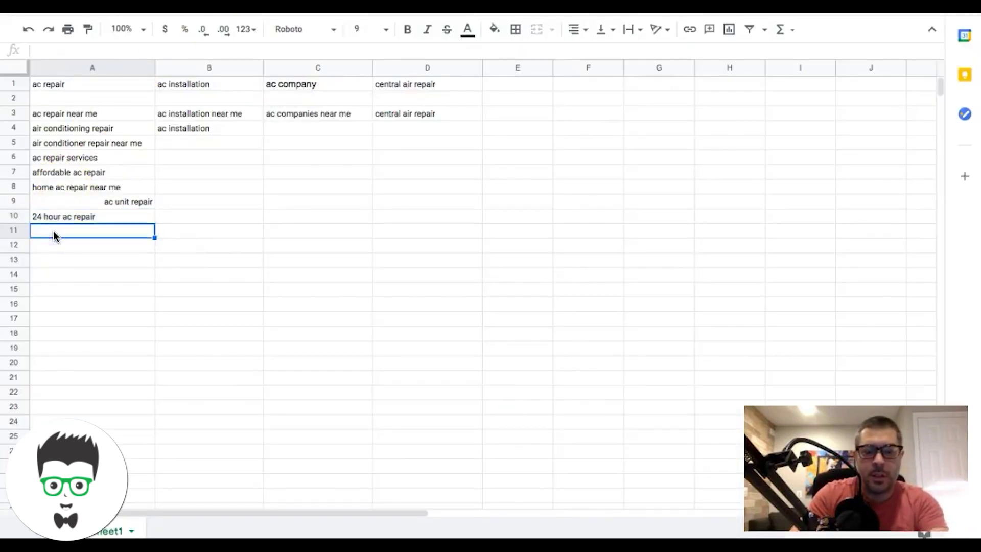
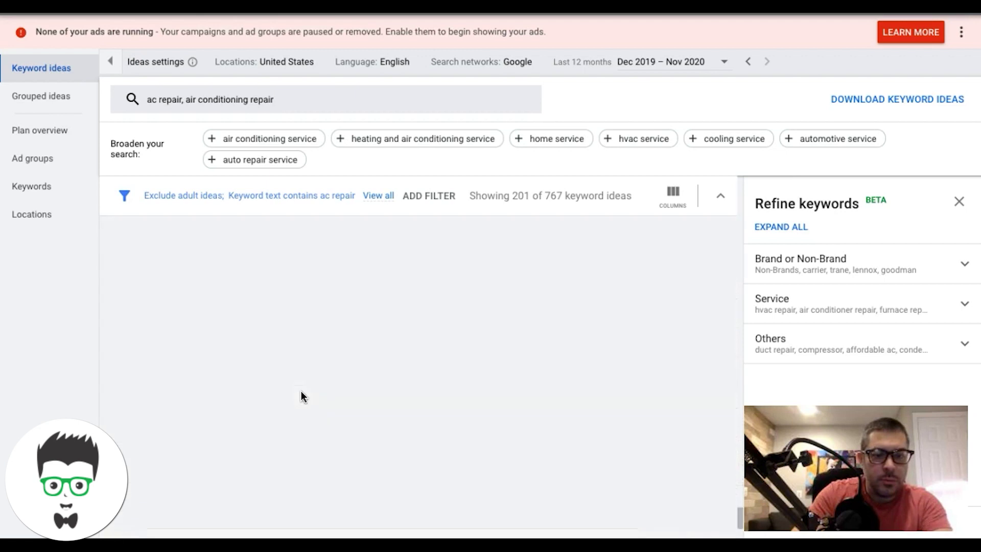
# Look through the keyword ideas at the end of the filtered Keyword Planner list, up to "honest ac repair"
pyautogui.click(243, 381)
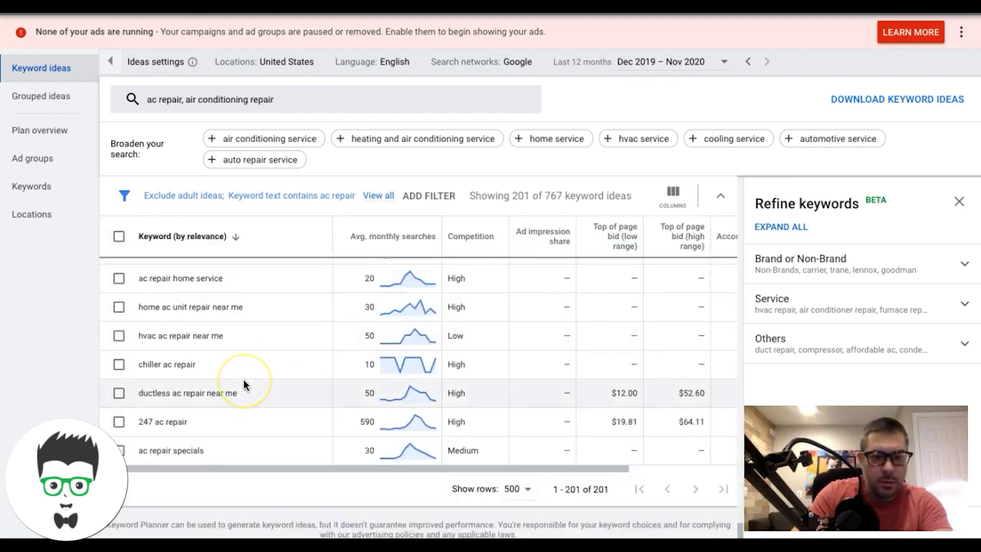
pyautogui.scroll(1, 243, 384)
pyautogui.scroll(2, 243, 379)
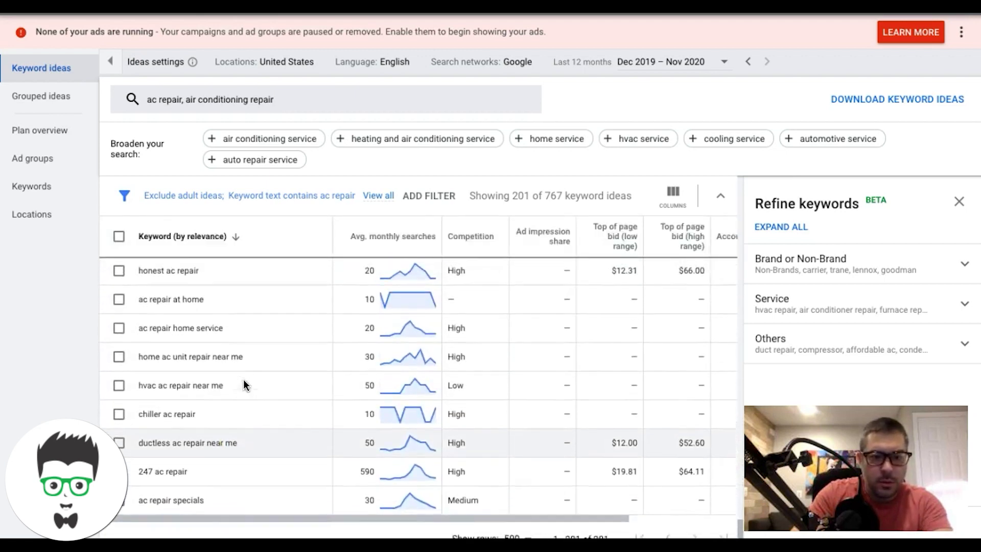
pyautogui.click(176, 371)
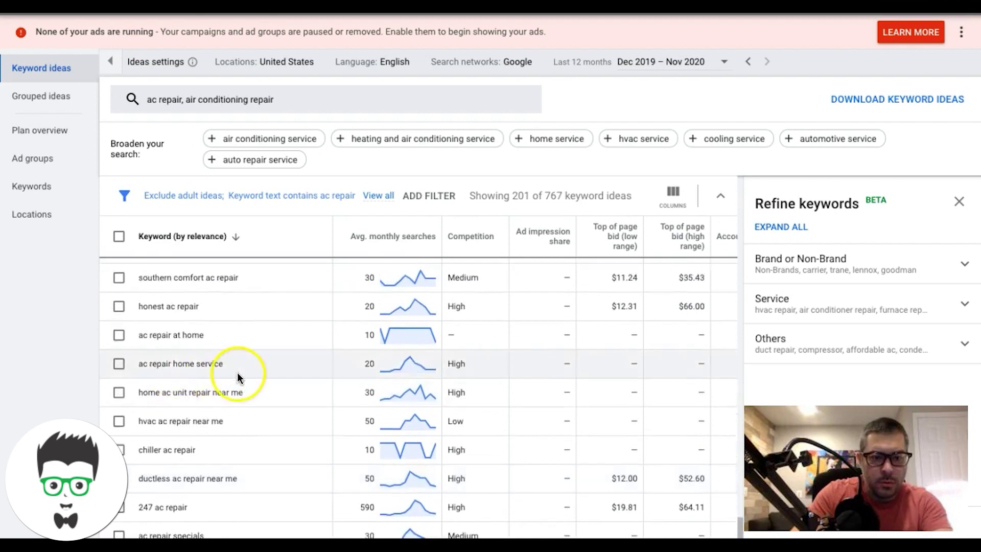
pyautogui.click(228, 422)
pyautogui.scroll(1, 228, 421)
pyautogui.scroll(3, 228, 420)
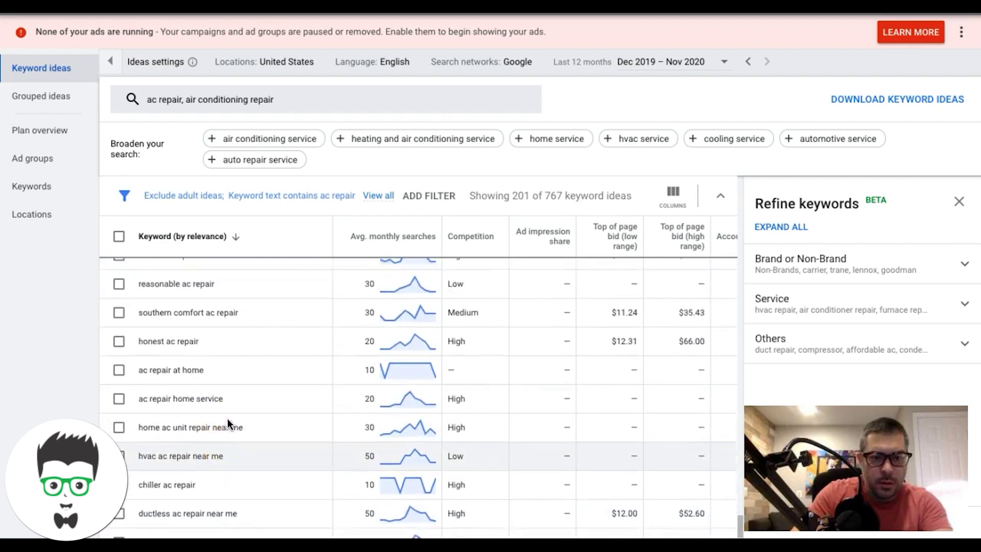
pyautogui.scroll(1, 228, 419)
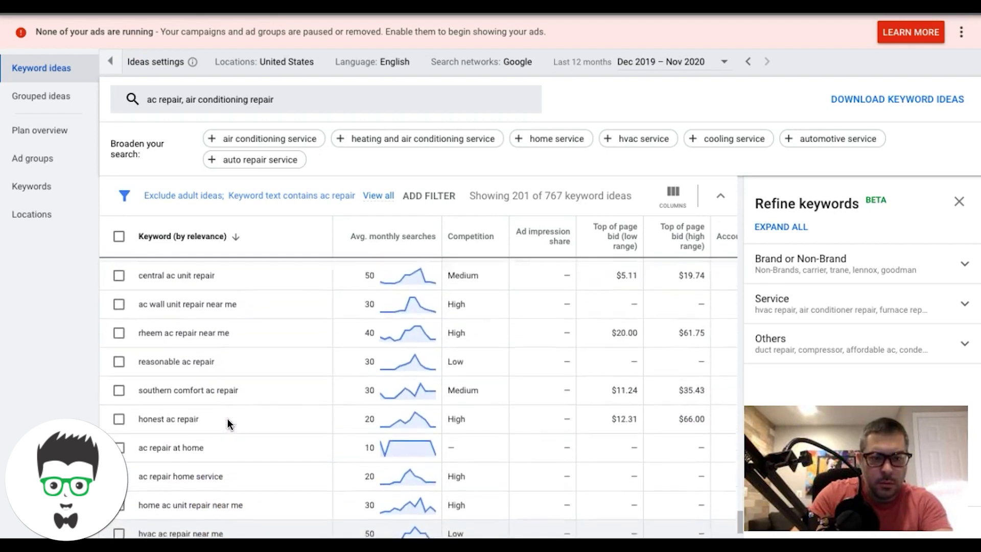
pyautogui.click(179, 437)
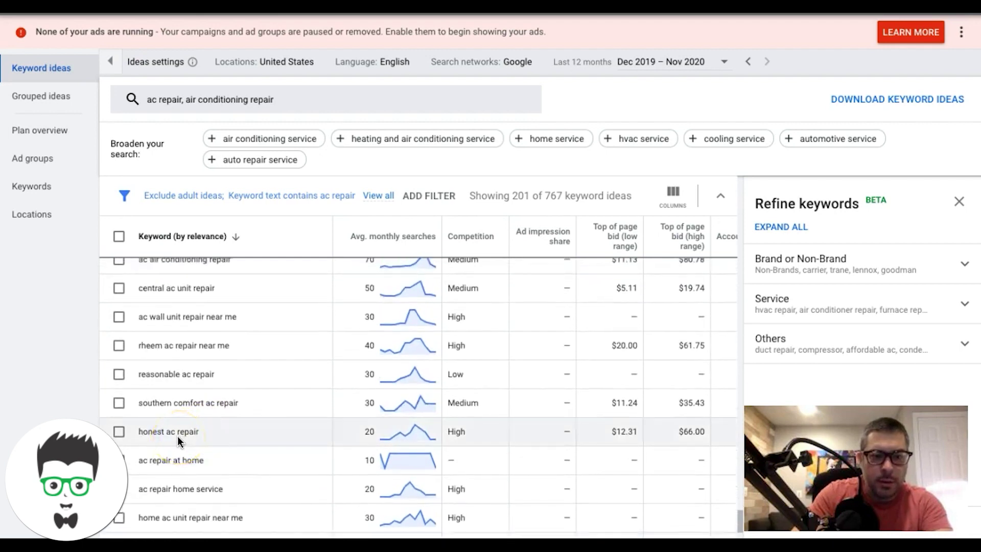
pyautogui.click(180, 434)
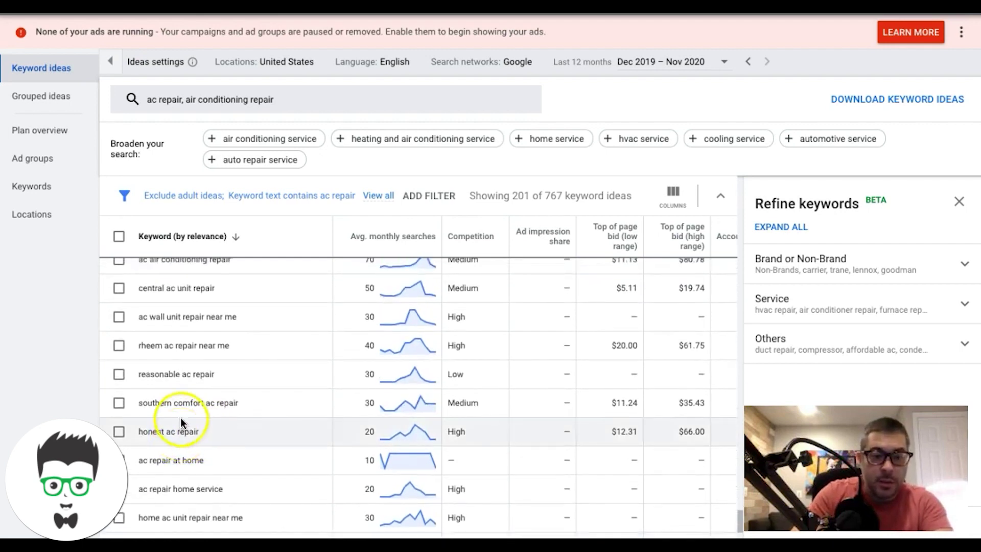
# Review the filtered Keyword Planner ideas backwards from "southern comfort ac repair" to "24 hour ac repair service"
pyautogui.click(216, 404)
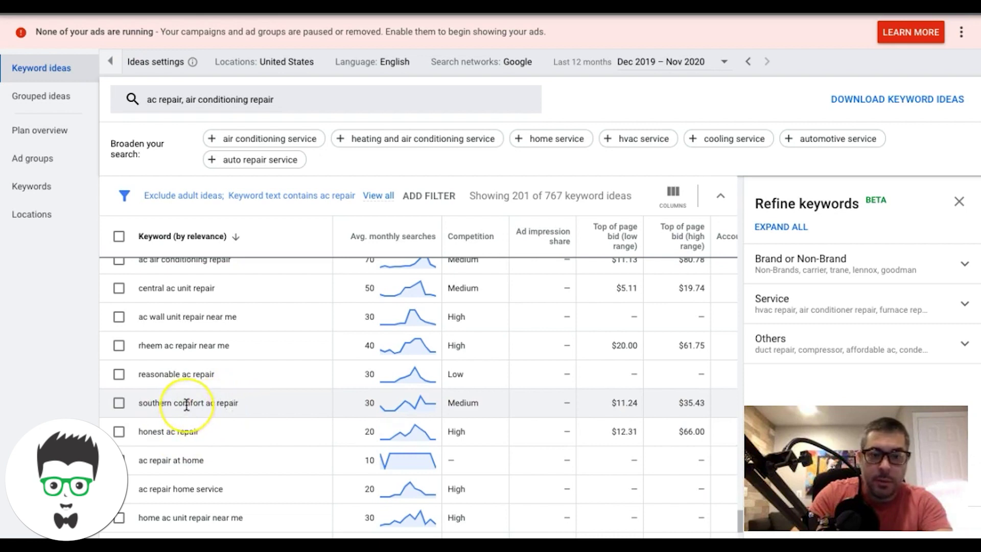
pyautogui.scroll(1, 188, 404)
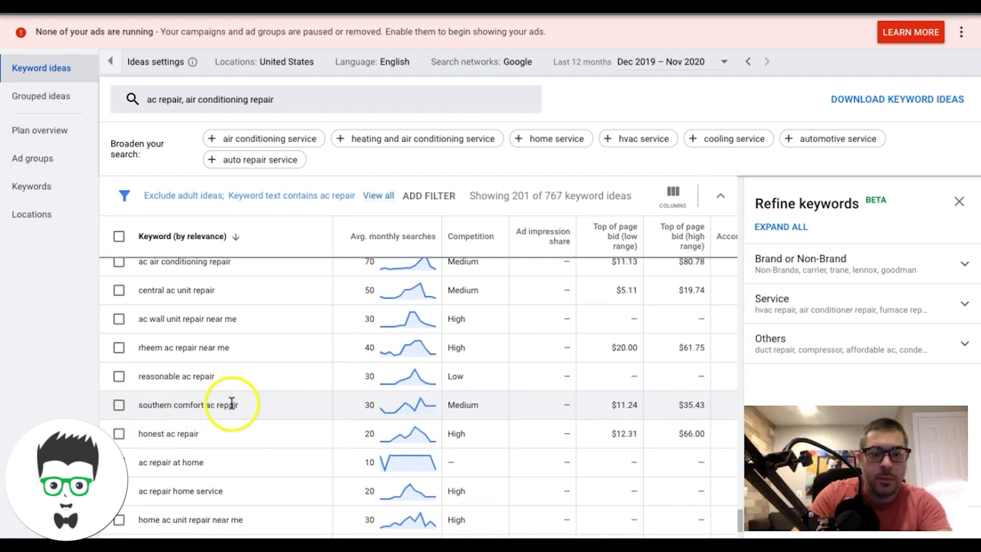
pyautogui.scroll(2, 180, 411)
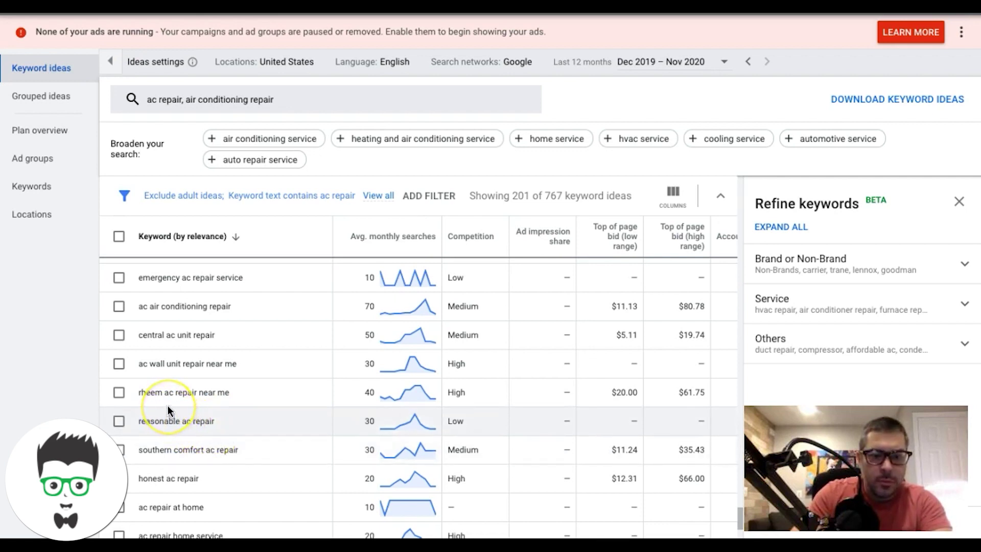
pyautogui.scroll(2, 168, 407)
pyautogui.scroll(1, 167, 406)
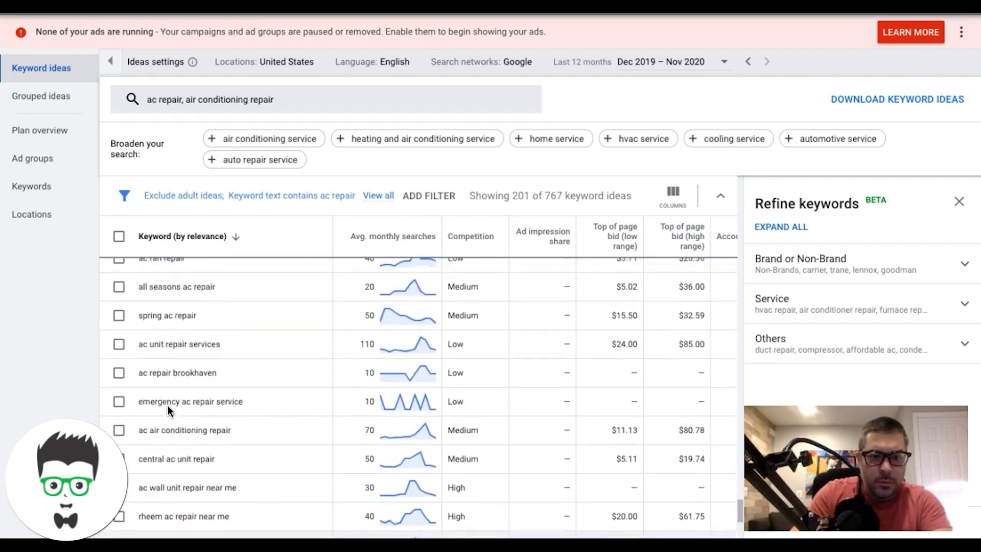
pyautogui.scroll(1, 167, 406)
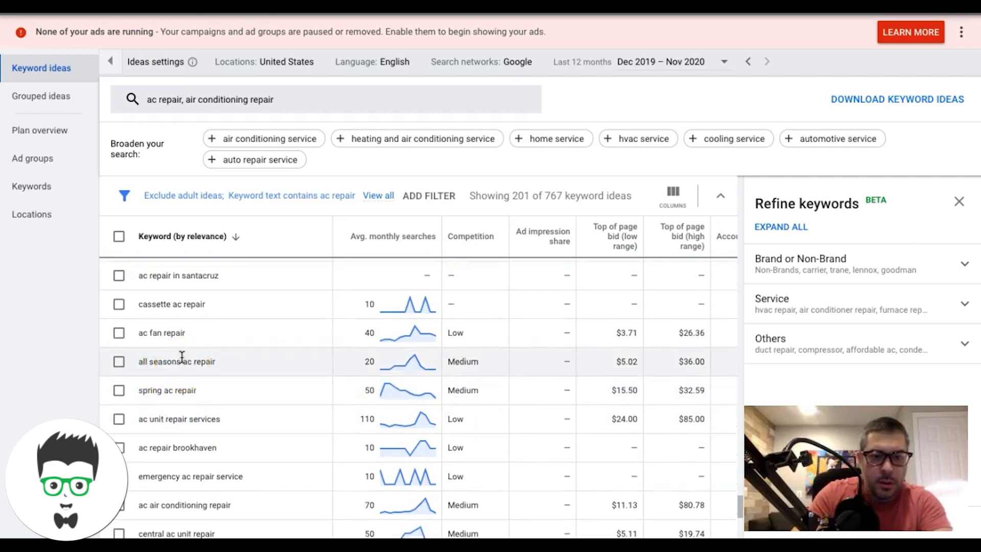
pyautogui.scroll(1, 182, 357)
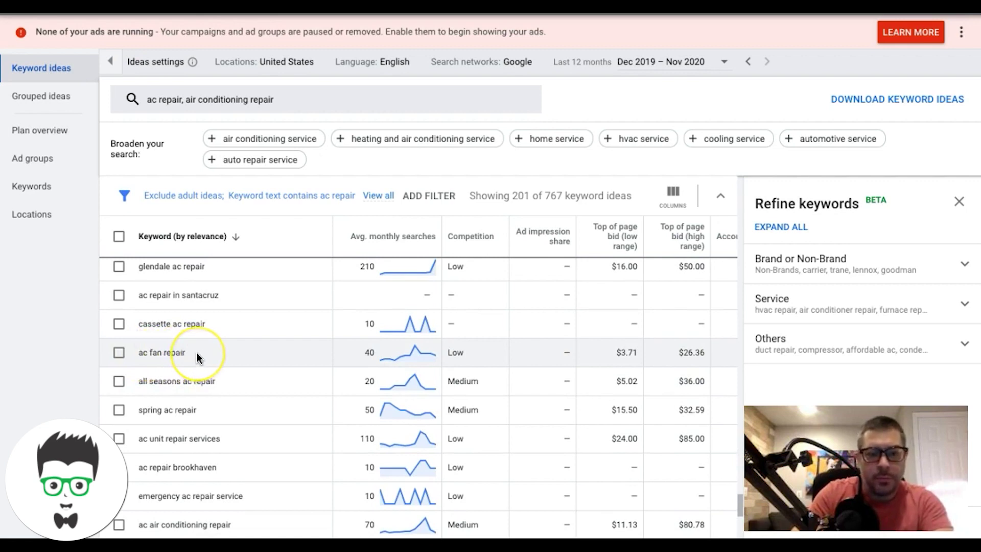
pyautogui.scroll(2, 197, 352)
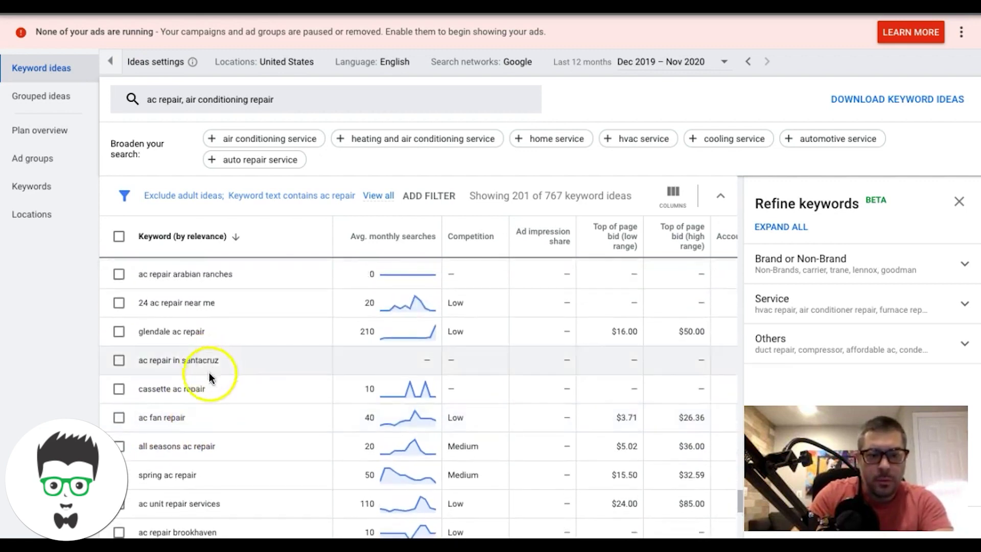
pyautogui.scroll(3, 174, 394)
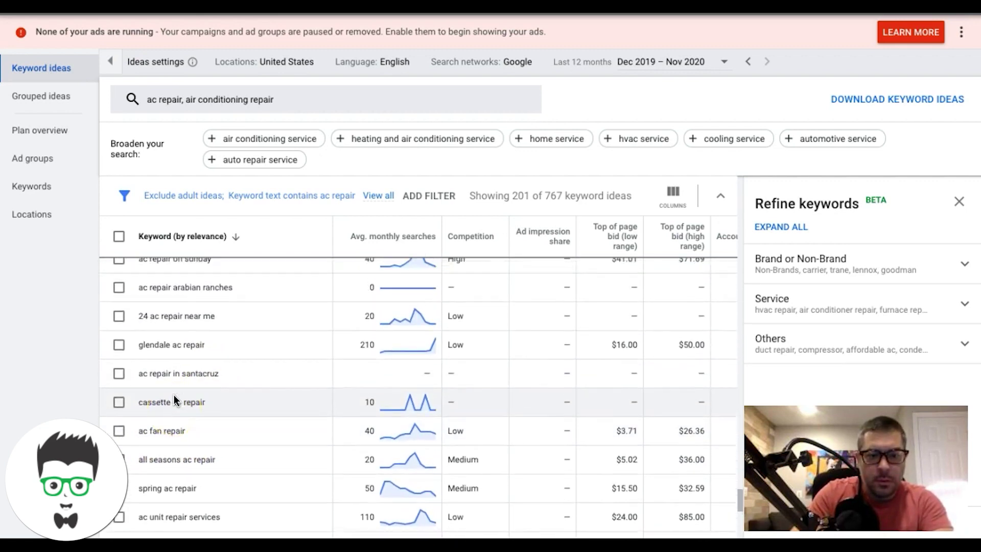
pyautogui.scroll(3, 174, 395)
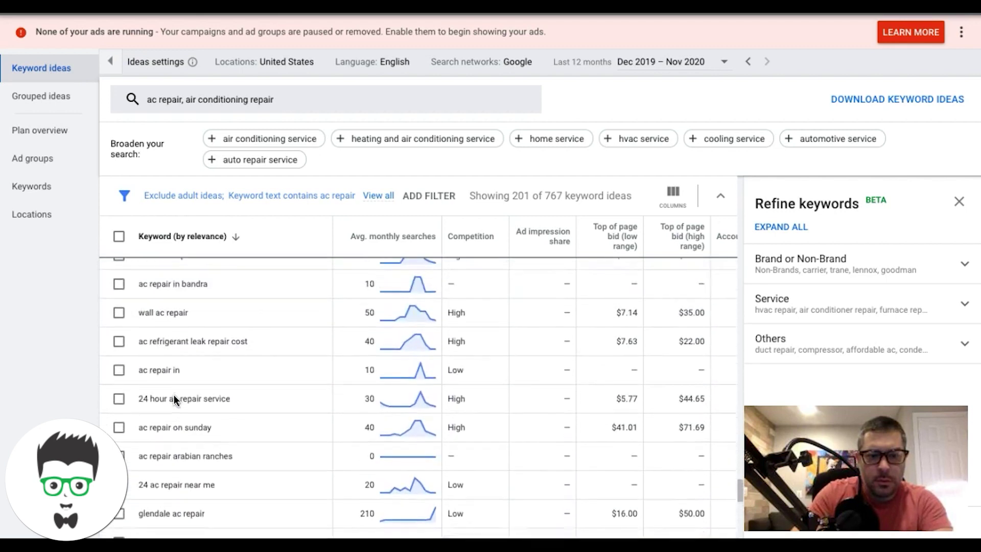
# Examine the preceding keyword ideas from "ac refrigerant leak repair cost" back through "furnace and ac repair" and return to the start of the list
pyautogui.click(161, 381)
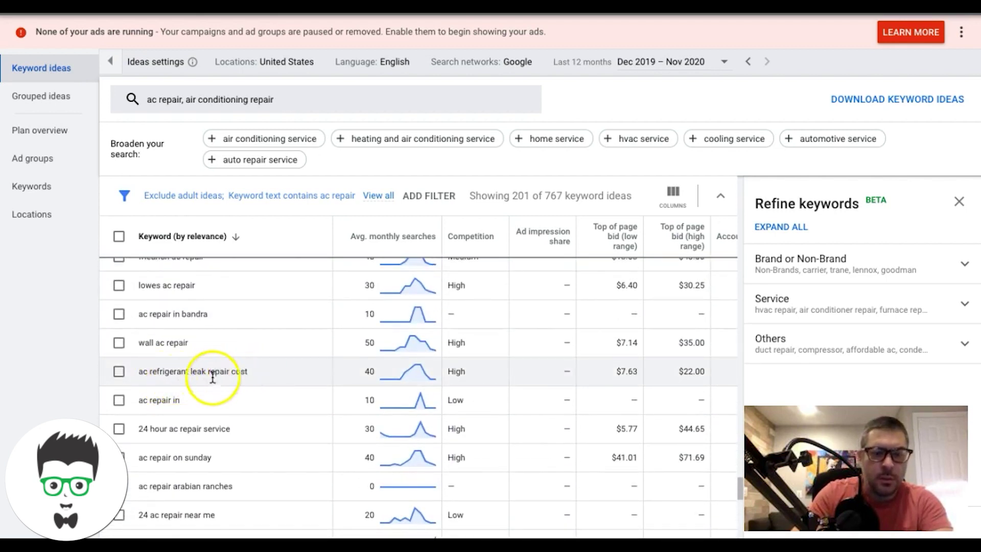
pyautogui.scroll(1, 205, 379)
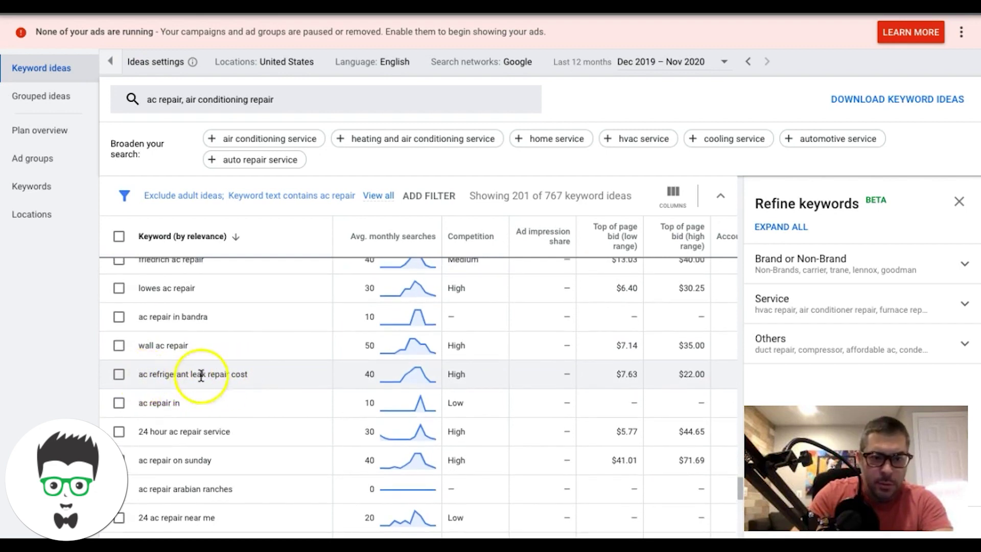
pyautogui.scroll(3, 203, 377)
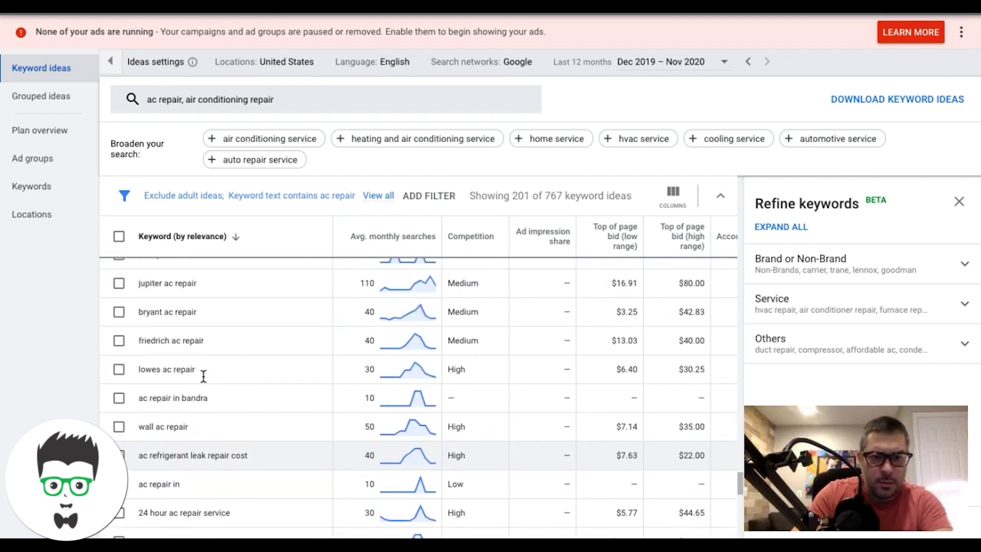
pyautogui.scroll(3, 204, 377)
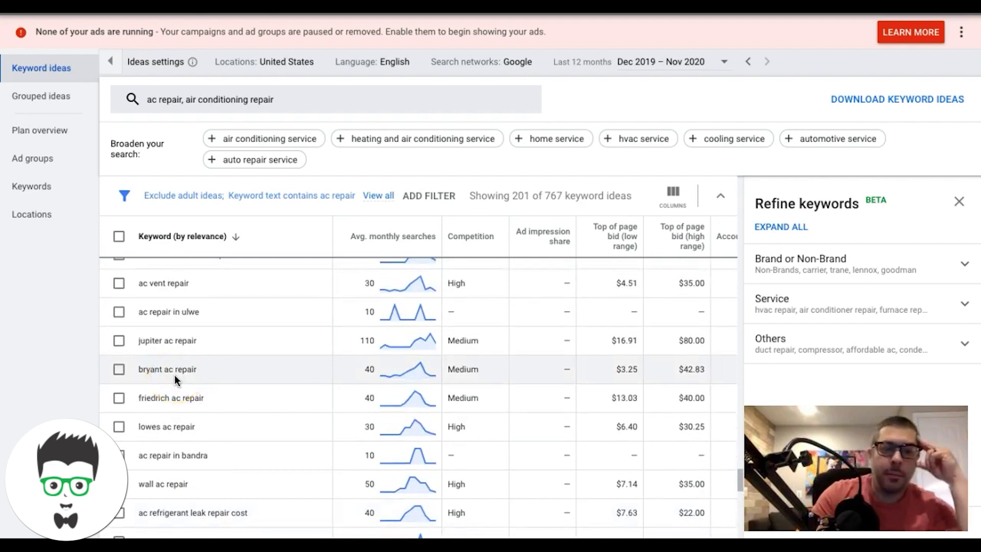
pyautogui.scroll(3, 175, 377)
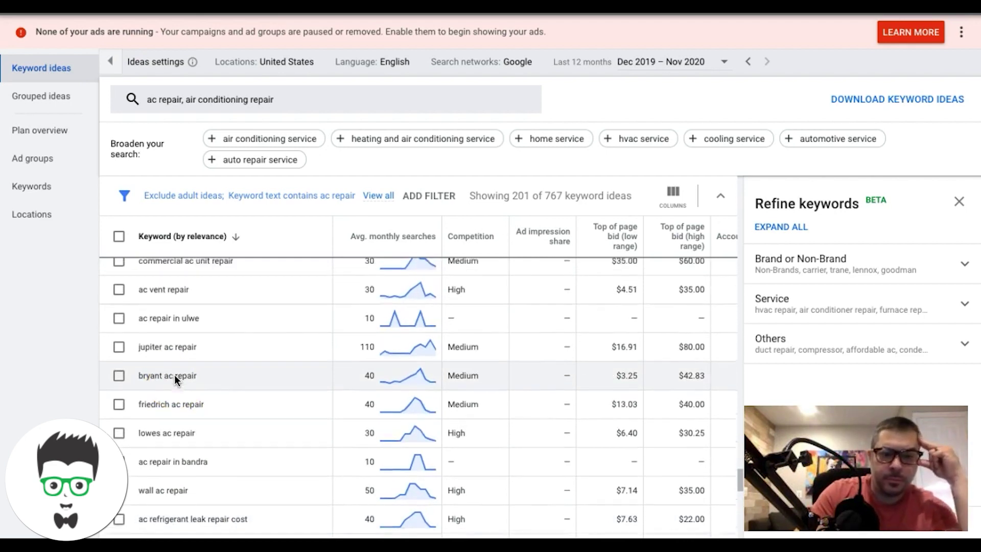
pyautogui.scroll(5, 174, 375)
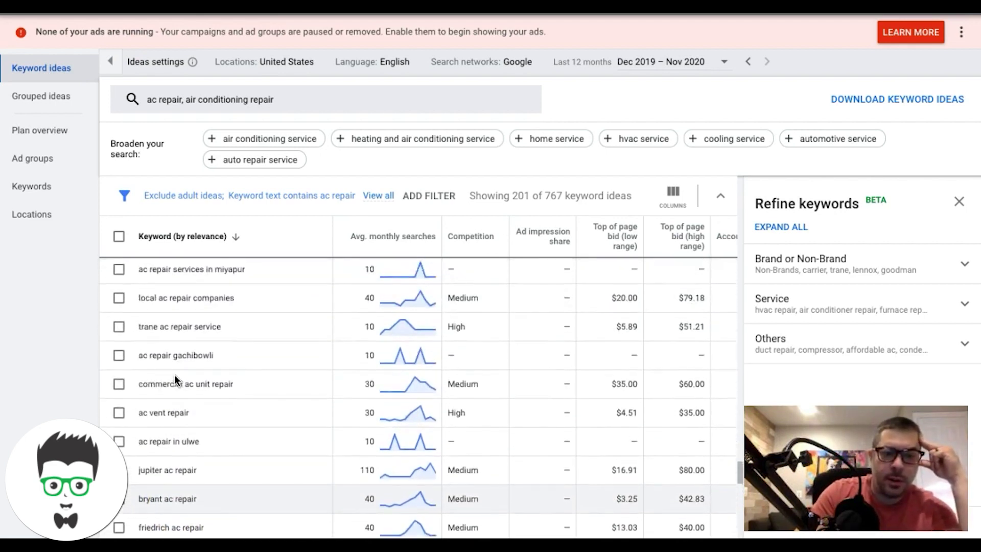
pyautogui.scroll(3, 174, 375)
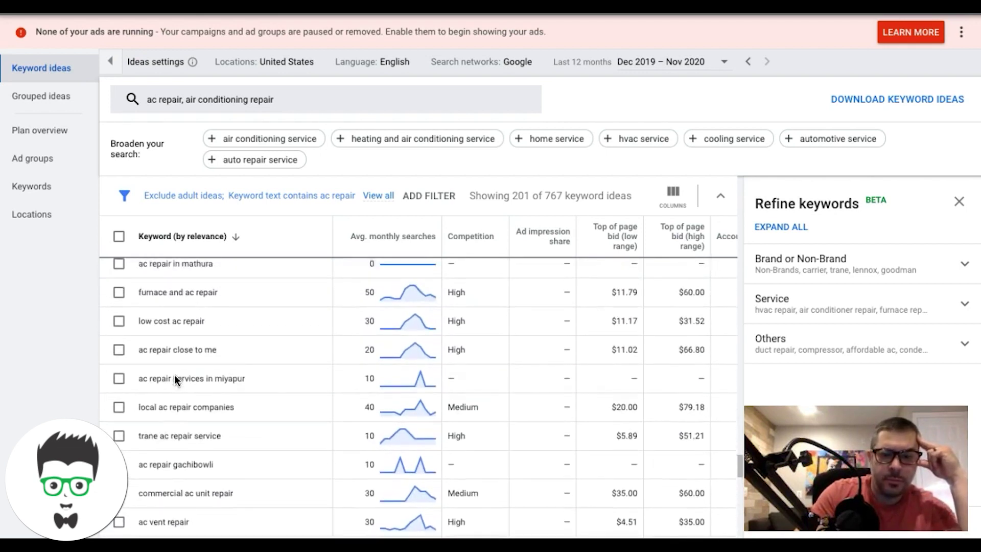
pyautogui.scroll(4, 174, 375)
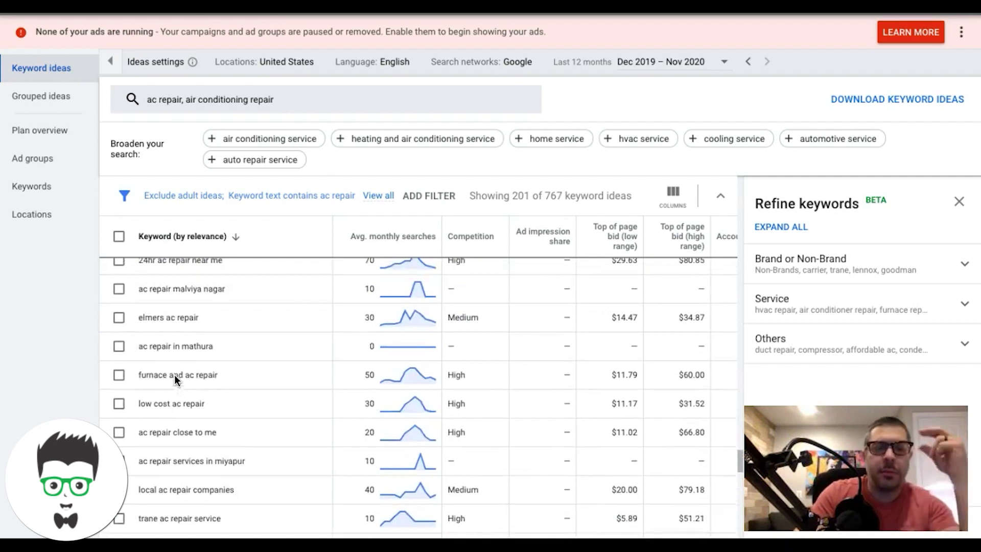
pyautogui.click(258, 286)
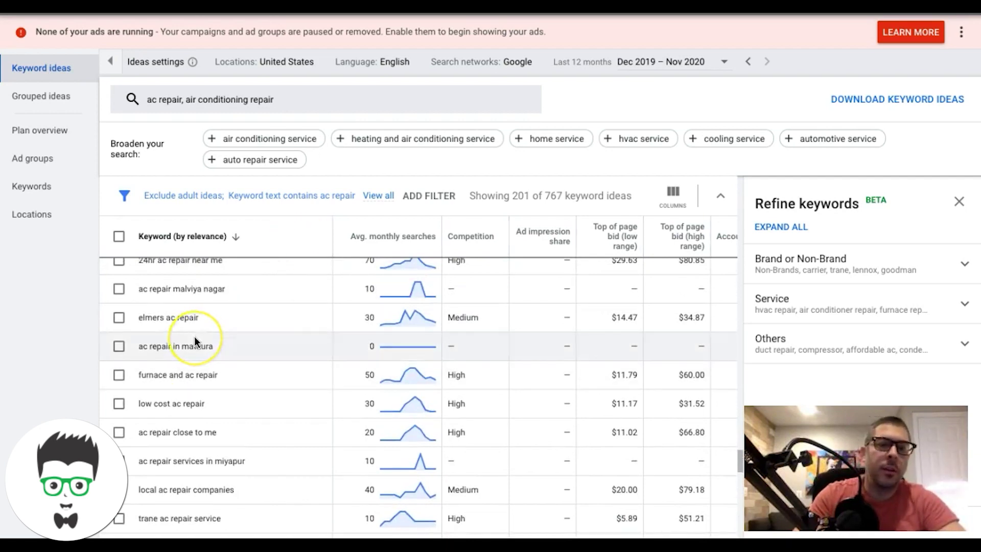
pyautogui.scroll(15, 194, 339)
pyautogui.scroll(5, 194, 336)
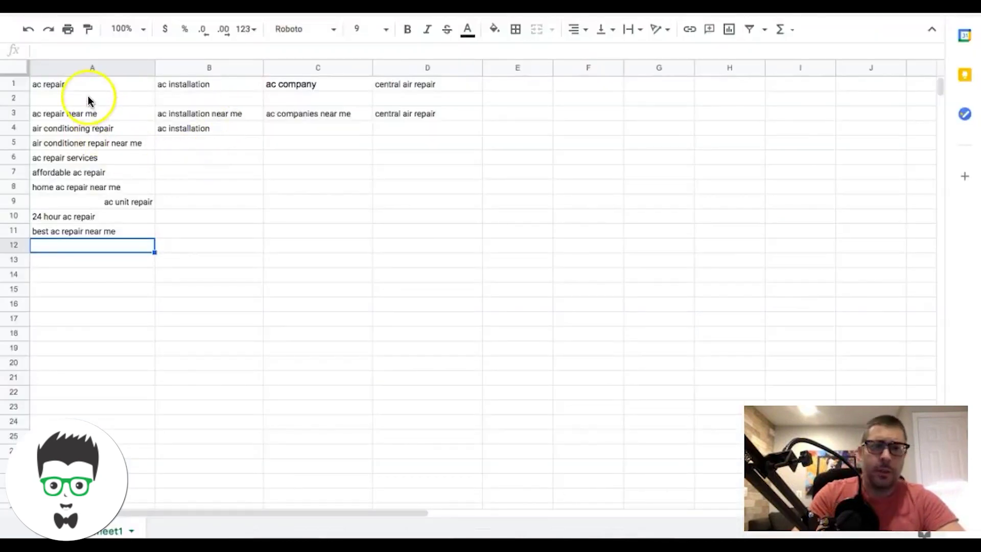
# Replace the Keyword Planner search terms with "ac installation", copied from cell B1 of the spreadsheet, and get the results
pyautogui.click(68, 276)
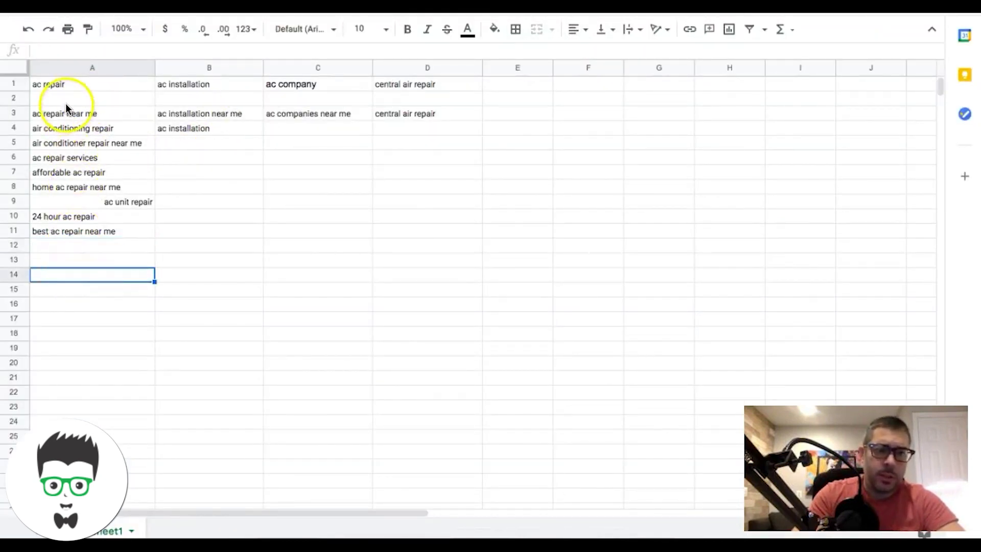
pyautogui.click(175, 96)
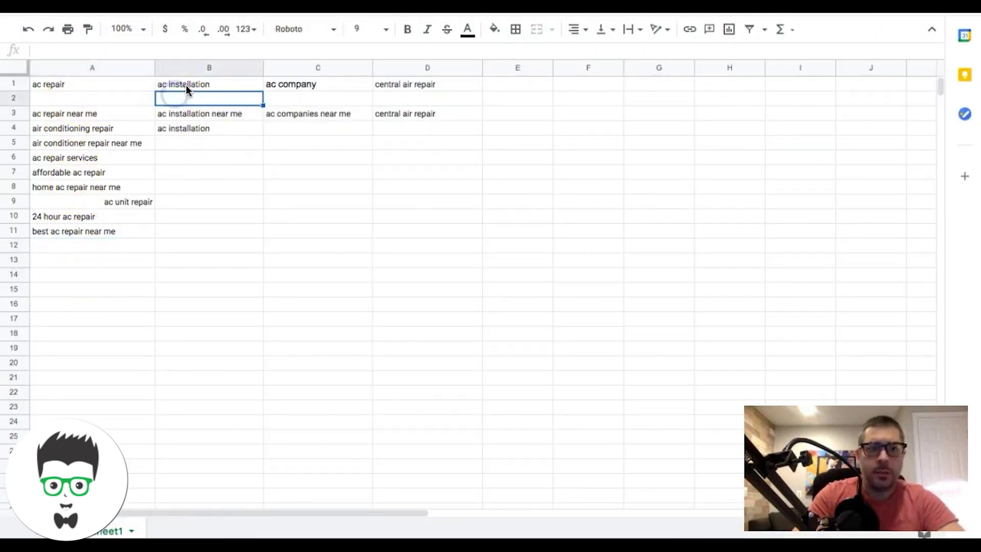
pyautogui.click(185, 85)
pyautogui.hotkey('ctrl', 'c')
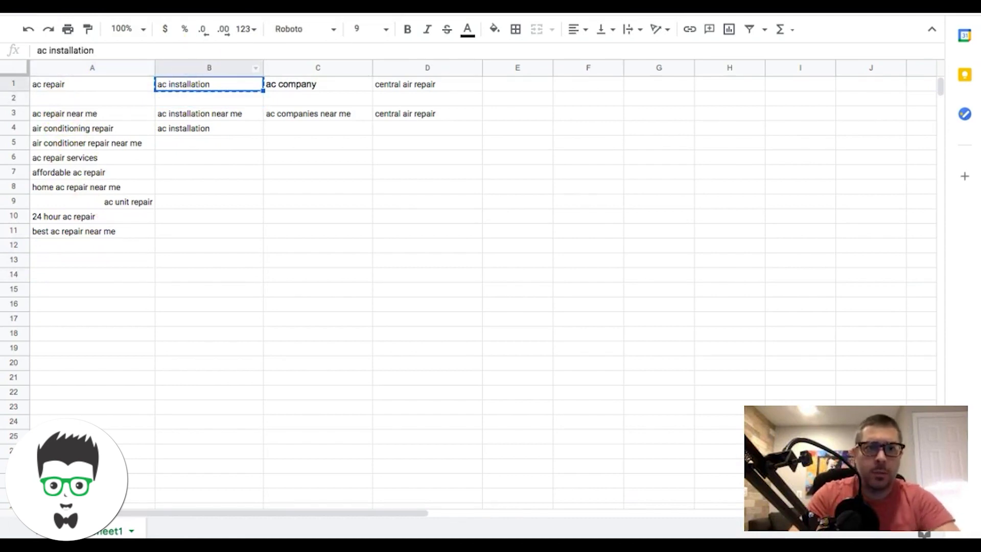
pyautogui.hotkey('ctrl', 'Tab')
pyautogui.click(240, 99)
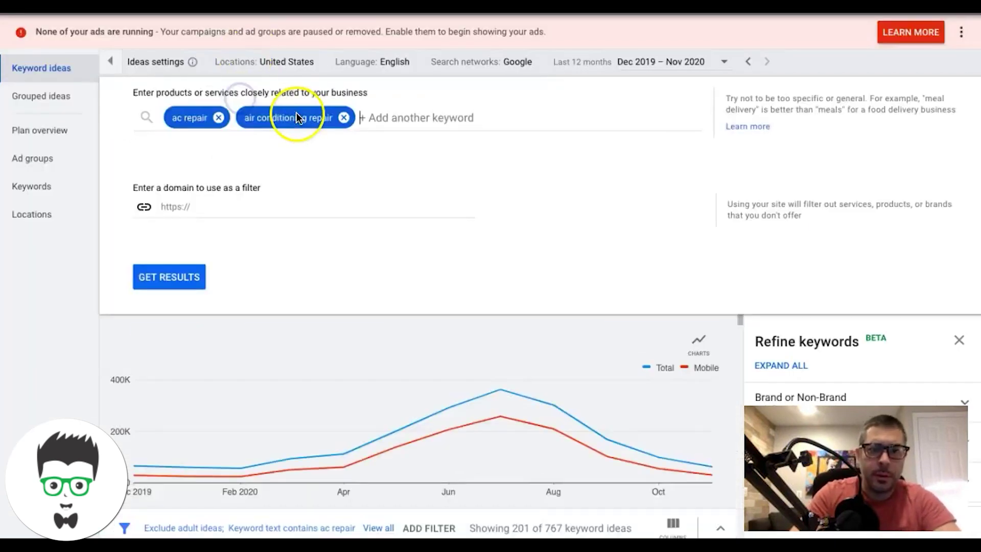
pyautogui.click(345, 172)
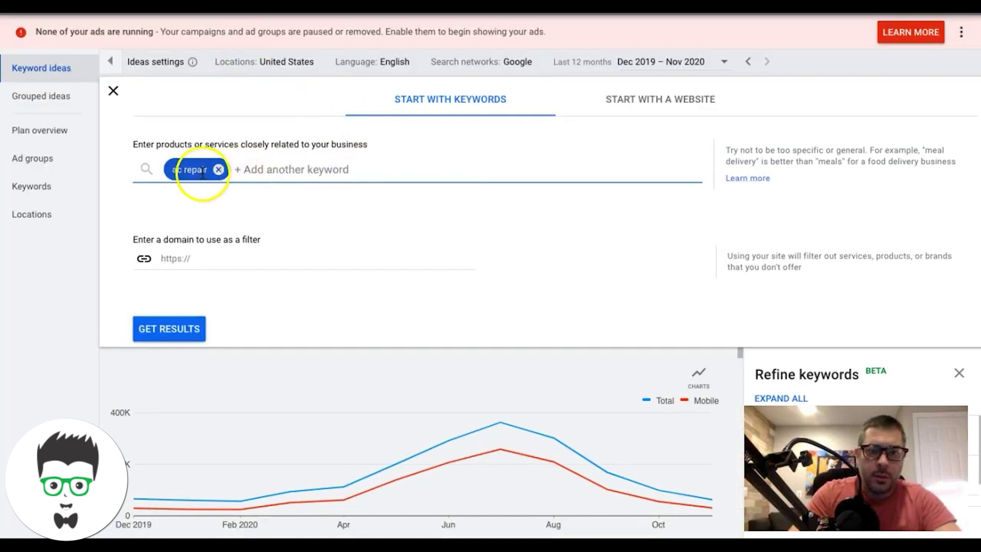
pyautogui.click(220, 170)
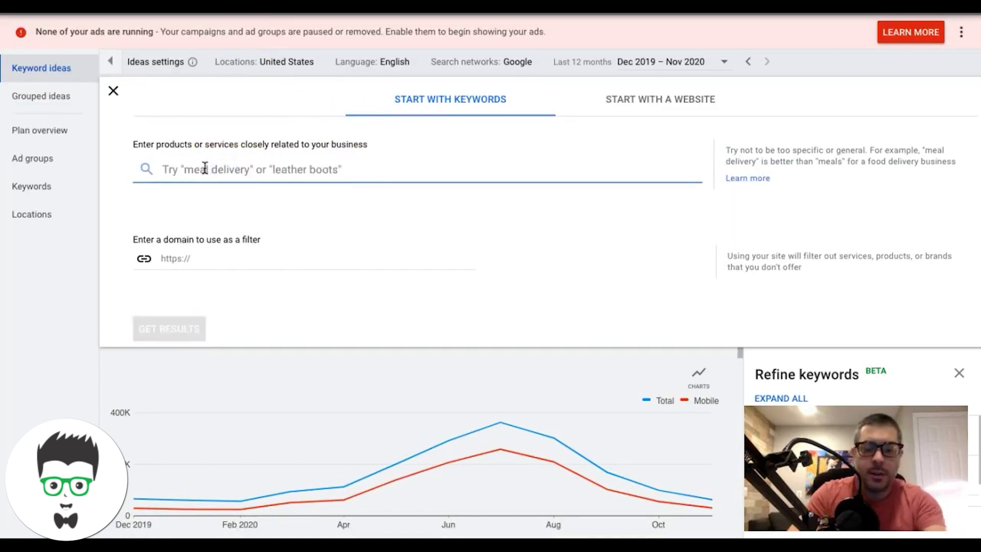
pyautogui.hotkey('ctrl', 'v')
pyautogui.press('Return')
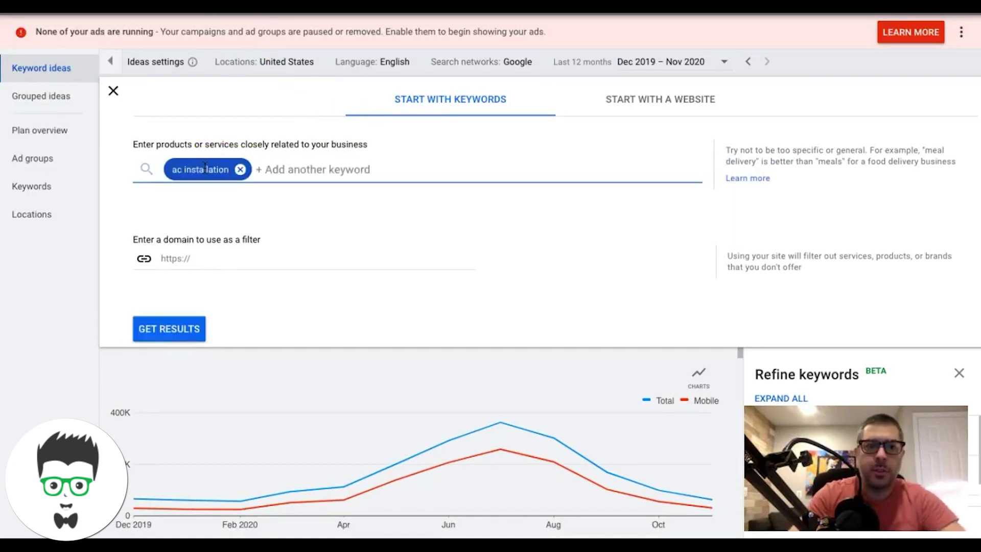
pyautogui.click(178, 332)
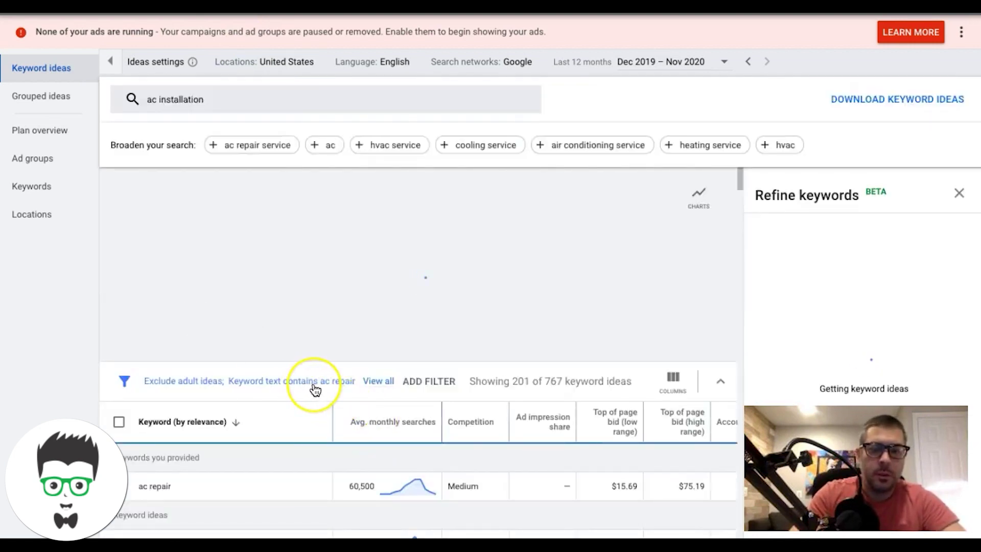
# Change the keyword text filter to contain "ac installation" and apply it
pyautogui.click(327, 380)
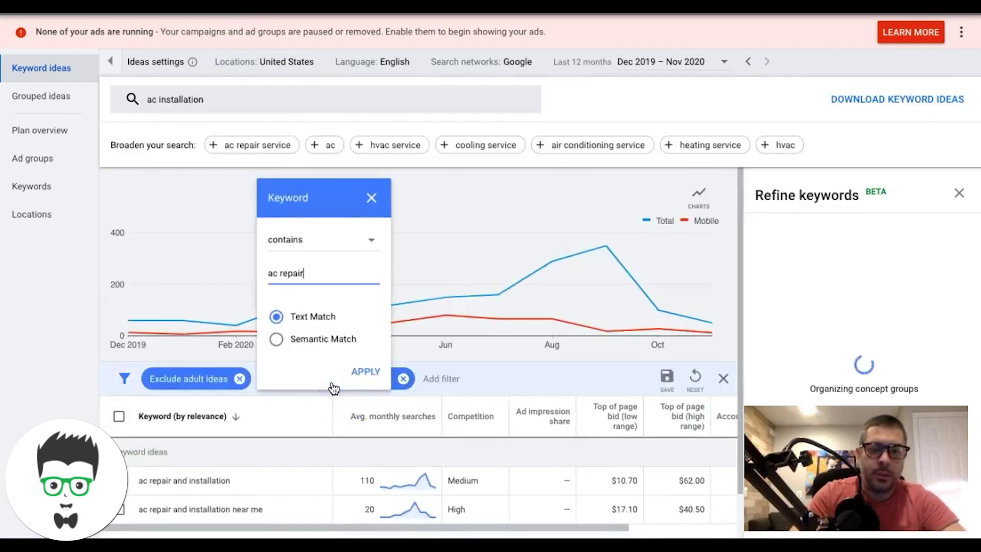
pyautogui.press('BackSpace')
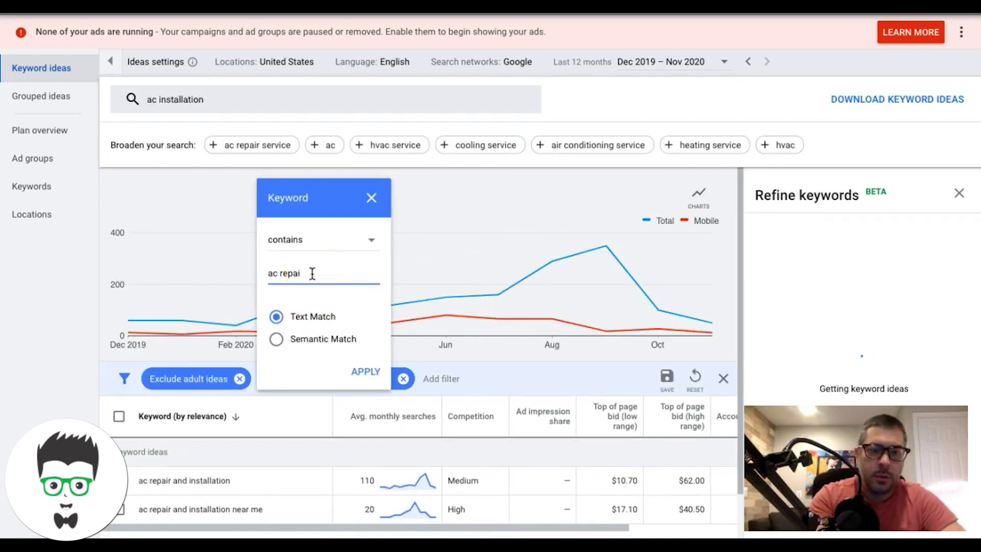
pyautogui.press('BackSpace')
pyautogui.press('BackSpace')
pyautogui.press('BackSpace')
pyautogui.press('BackSpace')
pyautogui.press('BackSpace')
pyautogui.press('BackSpace')
pyautogui.press('BackSpace')
pyautogui.press('BackSpace')
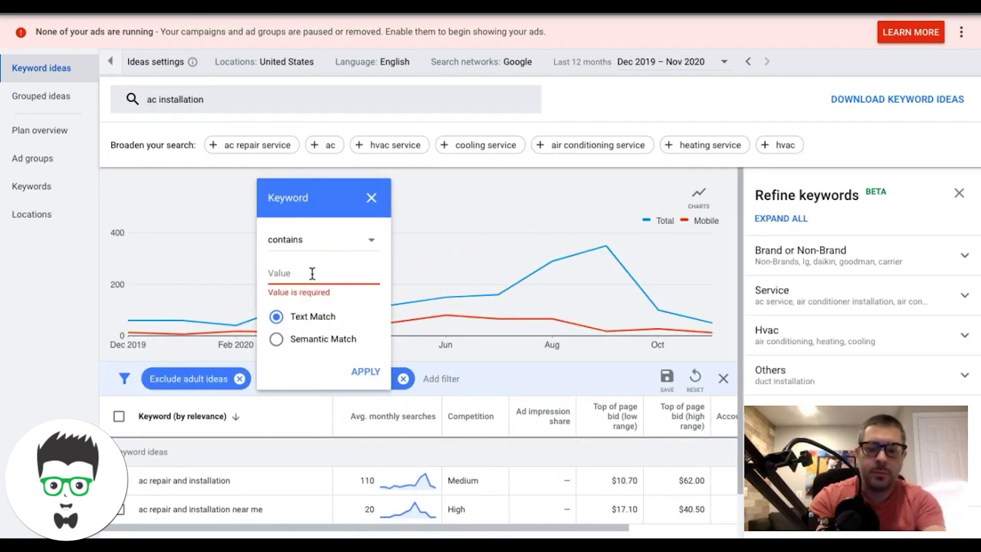
pyautogui.write('ac in')
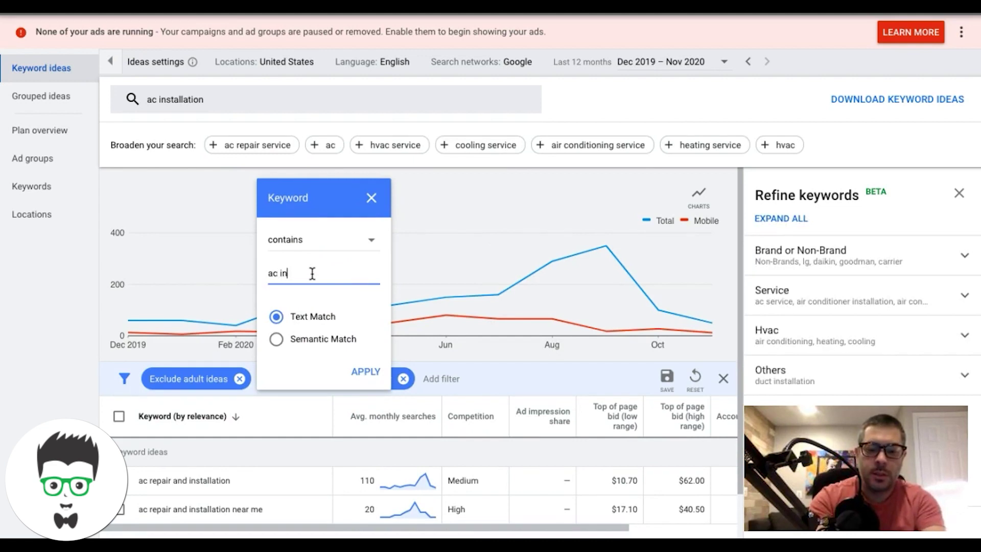
pyautogui.write('stallation')
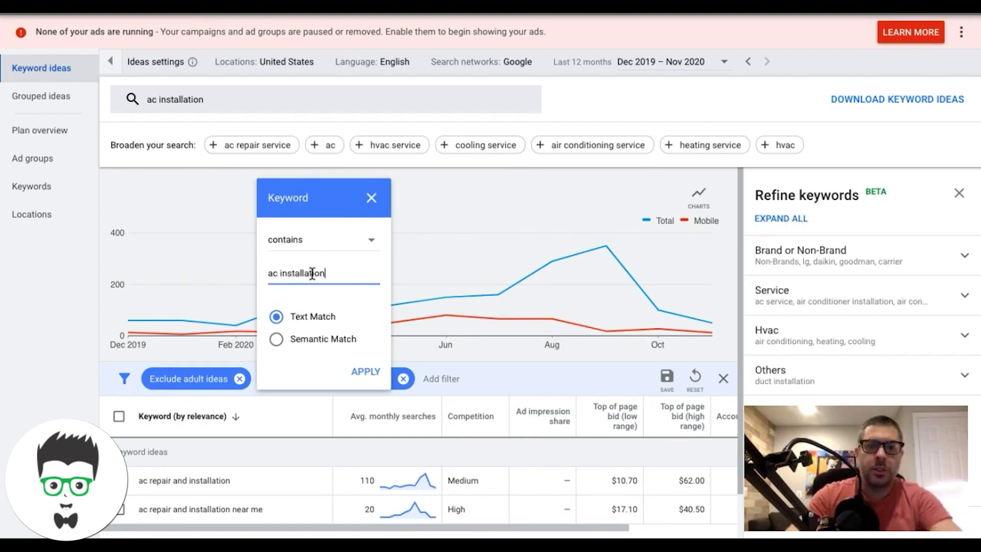
pyautogui.click(372, 372)
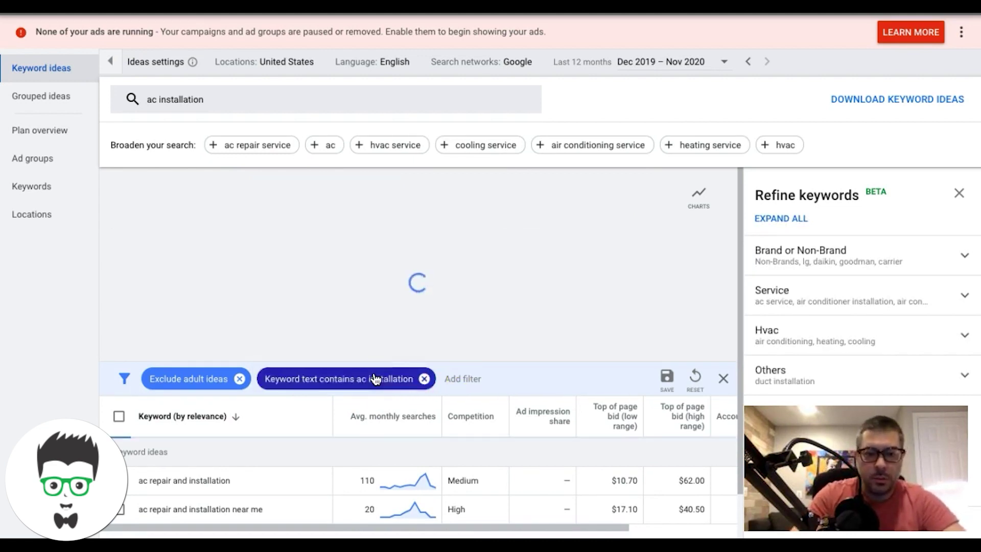
# Copy the "mini split ac installation" keyword idea into cell E1 of the spreadsheet and widen column E to fit it
pyautogui.scroll(-4, 317, 414)
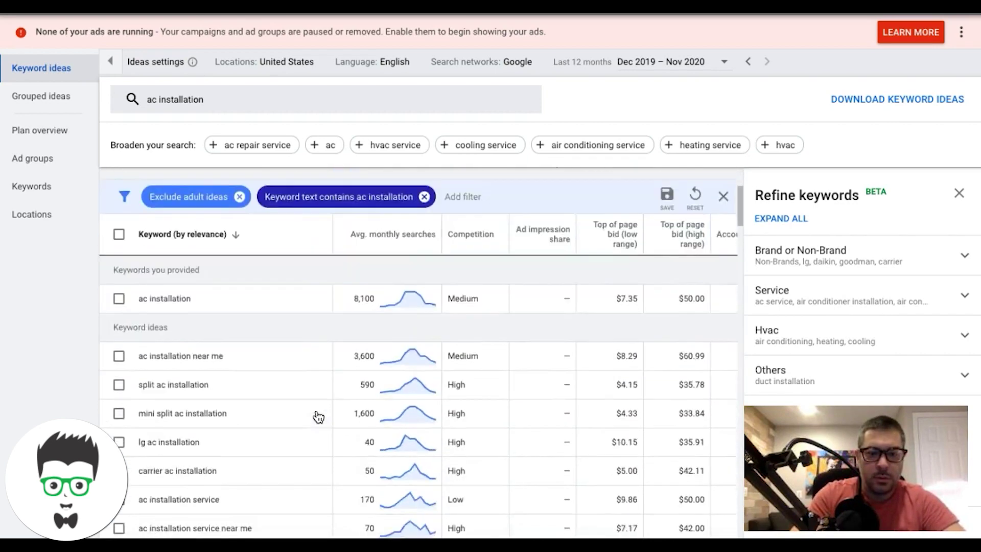
pyautogui.scroll(-1, 318, 417)
pyautogui.click(192, 319)
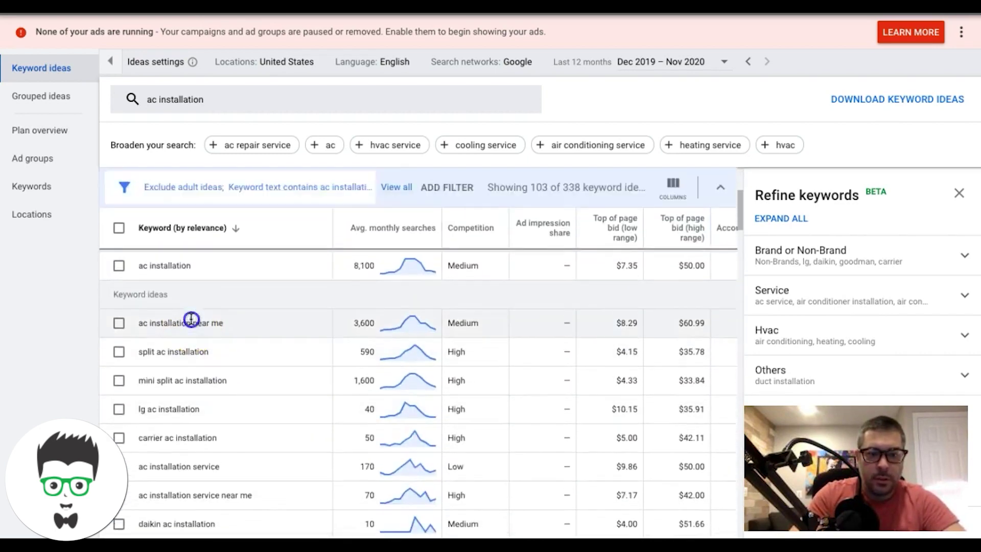
pyautogui.tripleClick(192, 319)
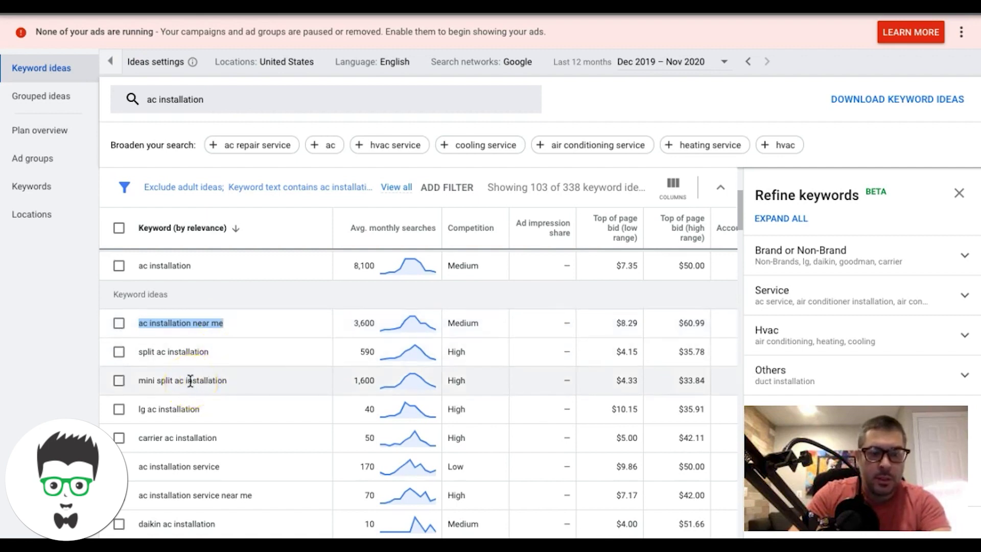
pyautogui.doubleClick(190, 381)
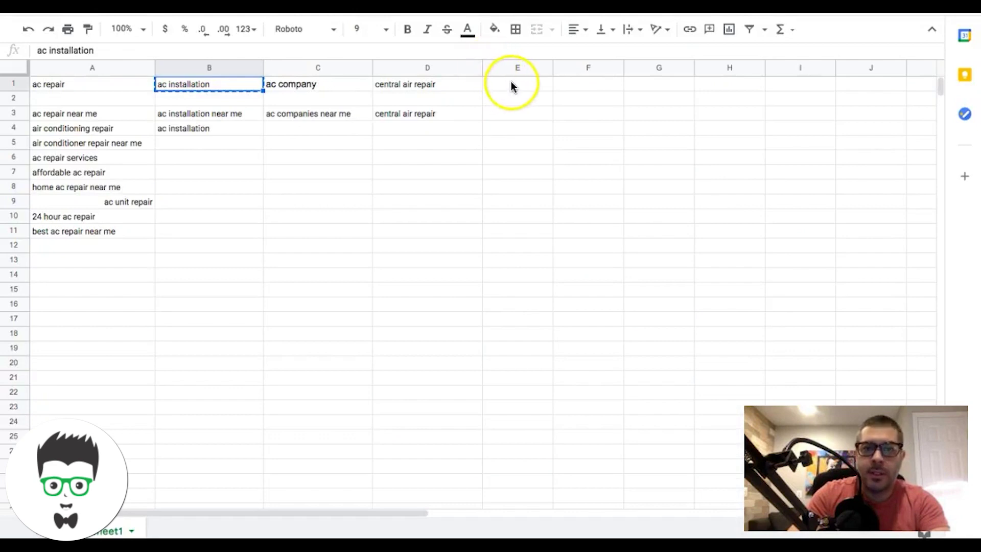
pyautogui.click(513, 90)
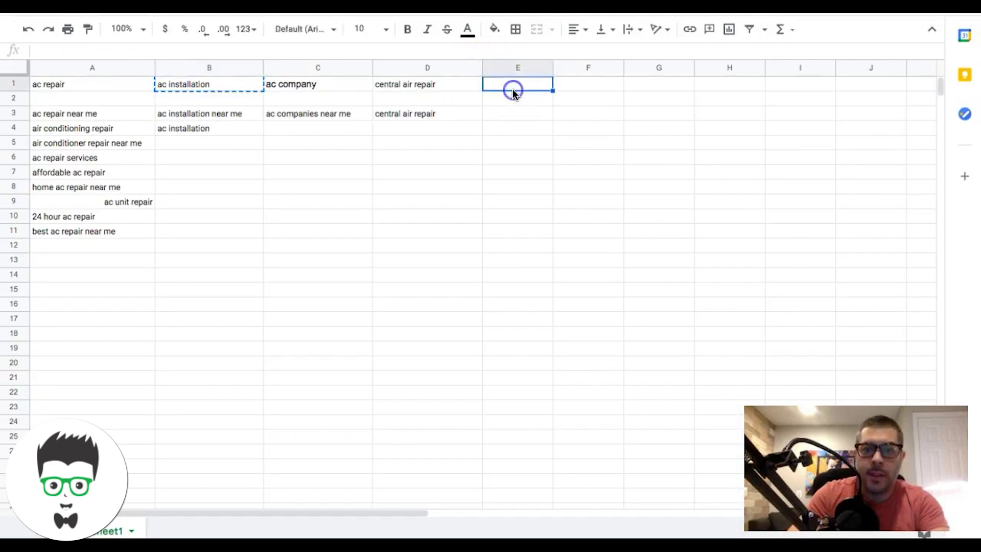
pyautogui.hotkey('ctrl', 'v')
pyautogui.click(534, 142)
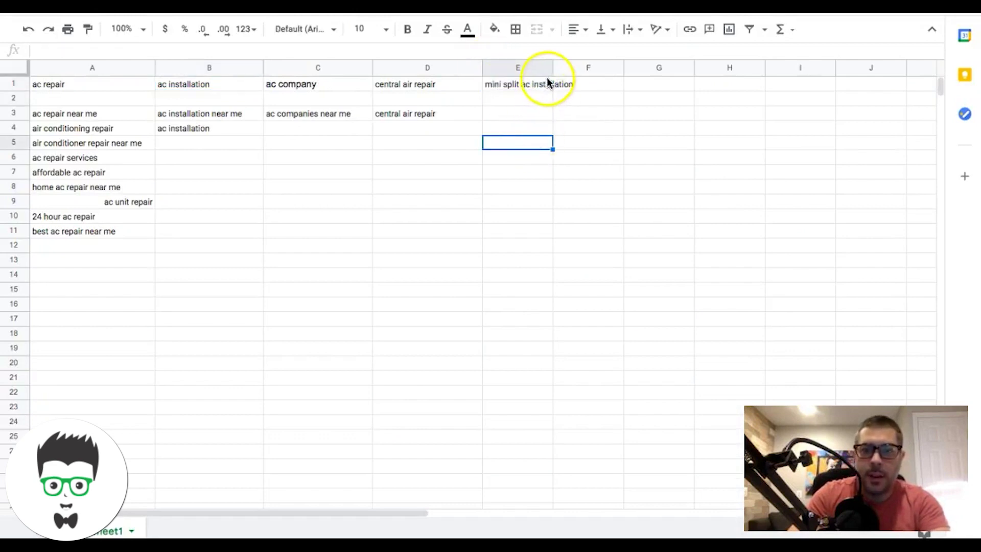
pyautogui.moveTo(553, 71); pyautogui.dragTo(584, 70)
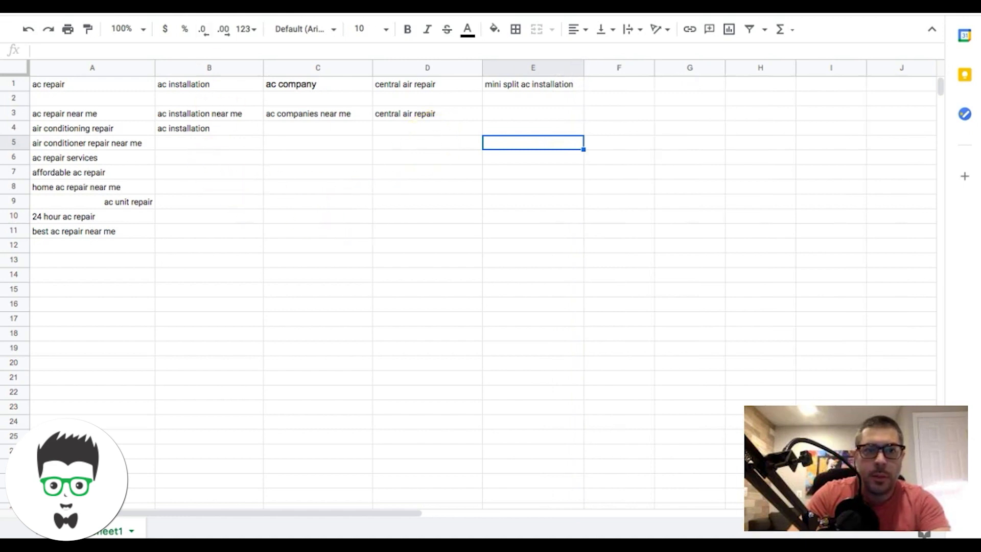
# Review the "ac installation" ideas in Keyword Planner from "mini split ac installation" down to "ductless ac installation near me" for relevant themes and brand terms
pyautogui.hotkey('ctrl', 'Tab')
pyautogui.scroll(-1, 254, 402)
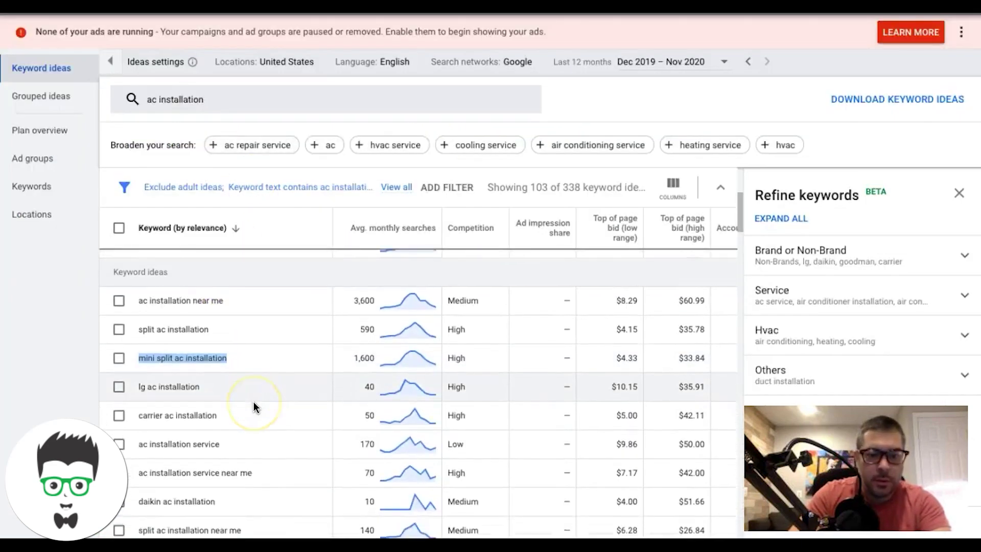
pyautogui.scroll(-2, 254, 401)
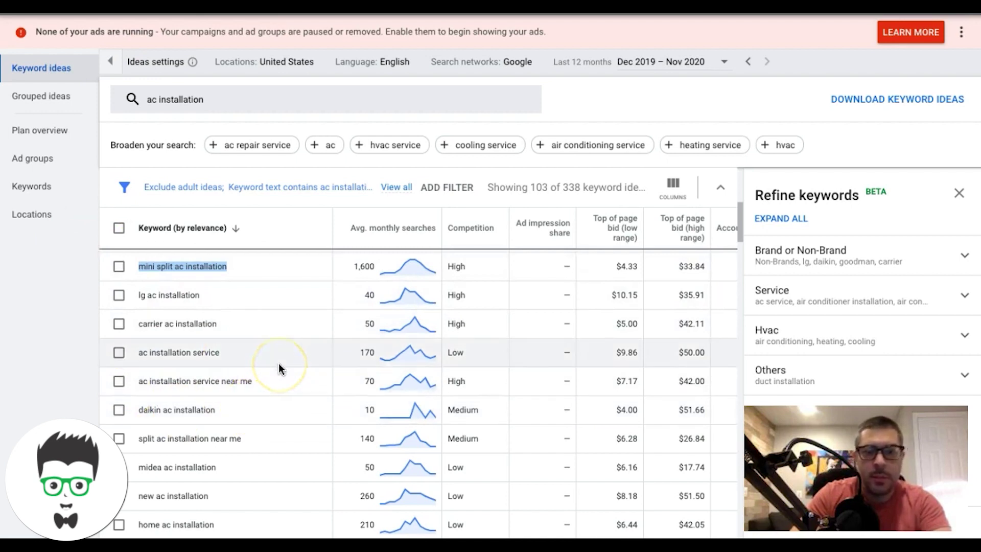
pyautogui.scroll(-1, 237, 304)
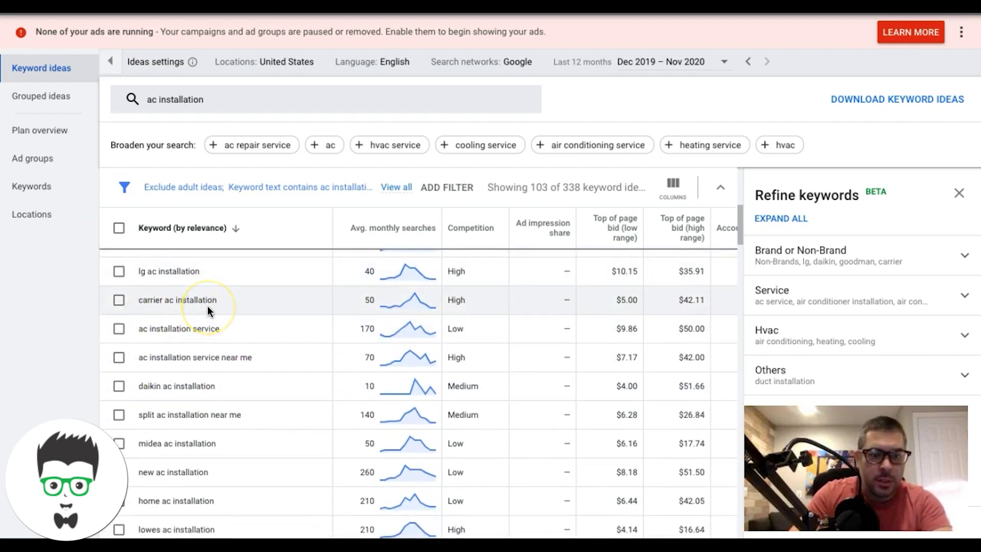
pyautogui.click(154, 308)
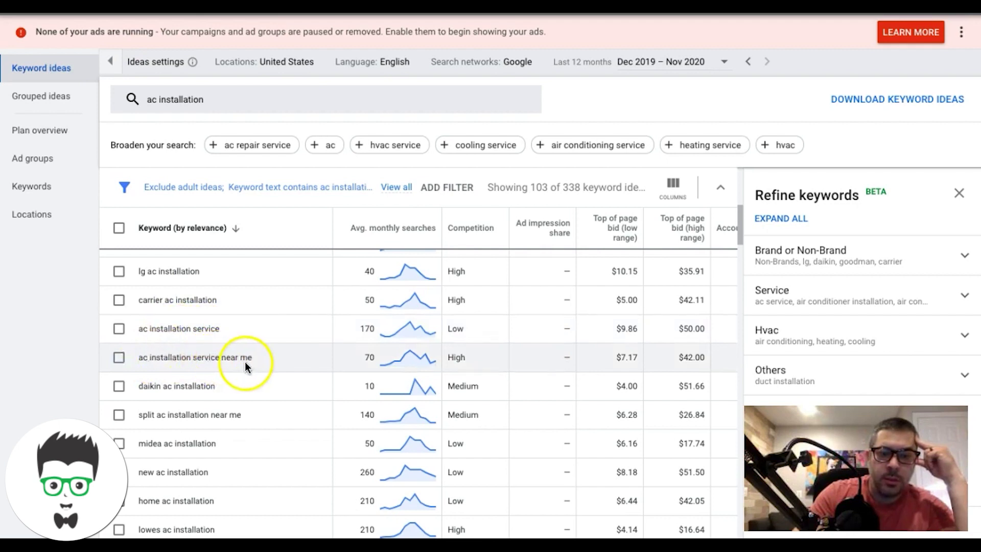
pyautogui.scroll(-1, 174, 403)
pyautogui.scroll(-2, 174, 403)
pyautogui.click(176, 365)
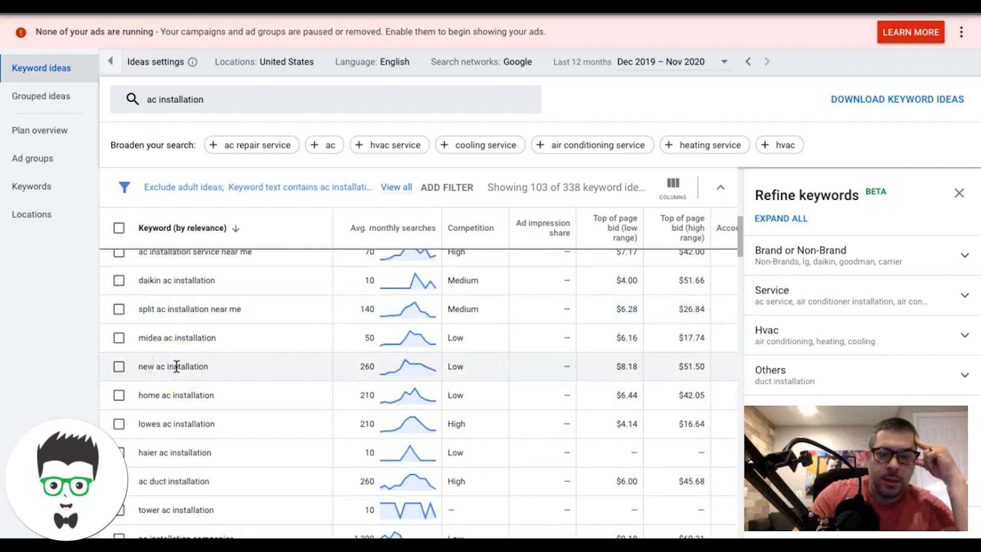
pyautogui.click(181, 423)
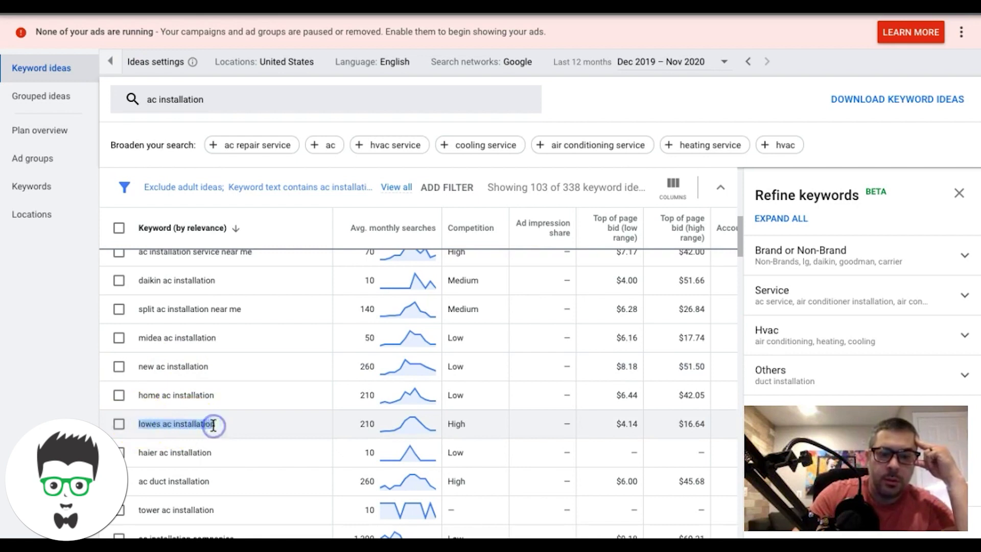
pyautogui.scroll(-4, 210, 427)
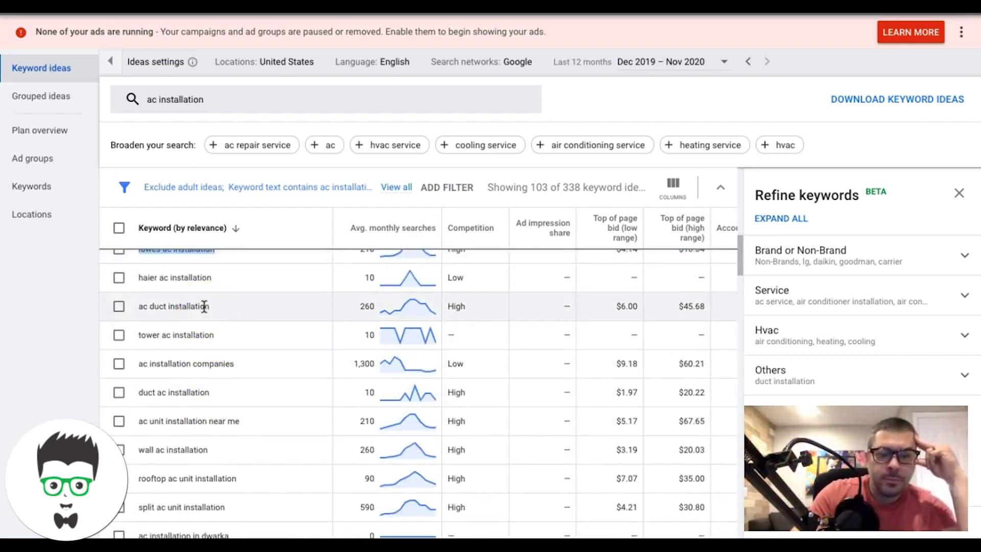
pyautogui.scroll(-3, 204, 307)
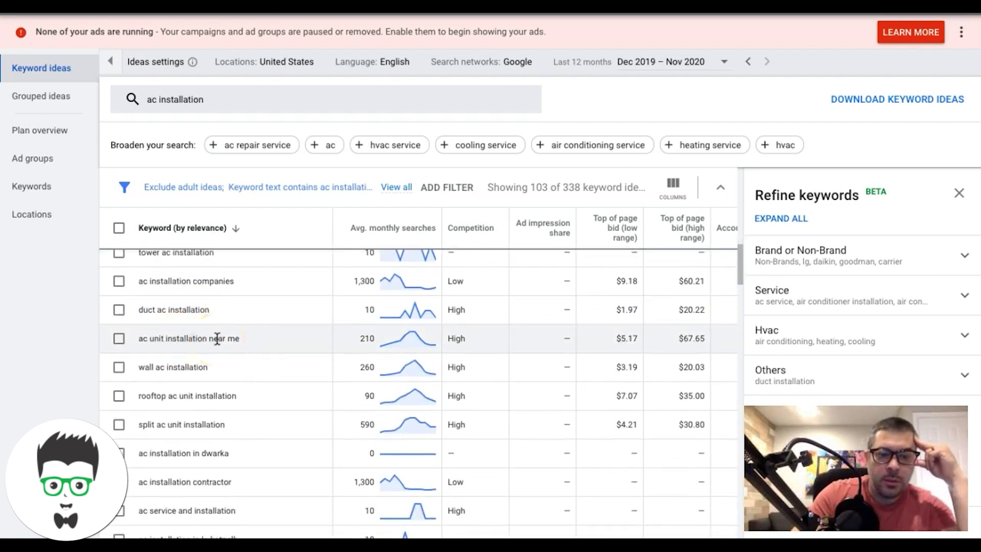
pyautogui.scroll(-2, 233, 397)
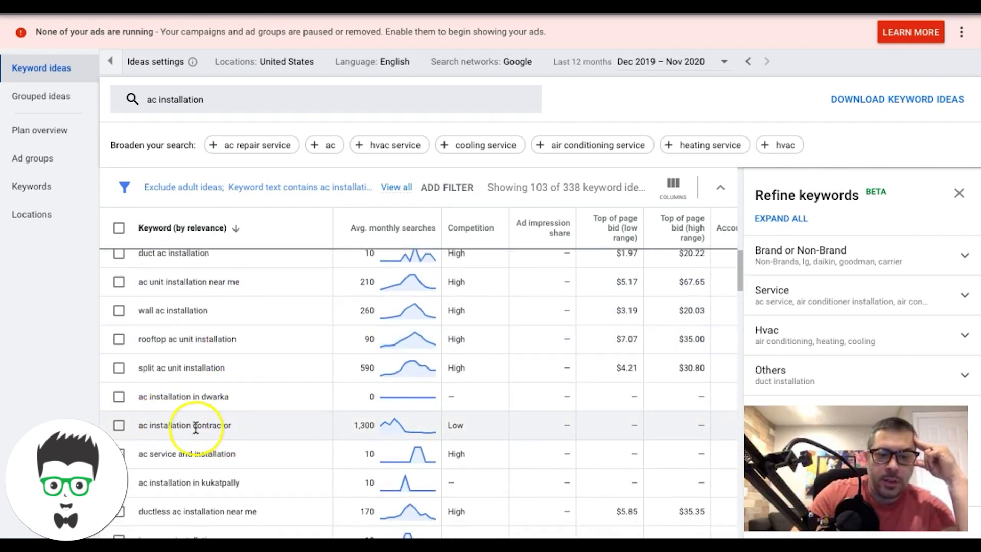
pyautogui.scroll(-3, 196, 428)
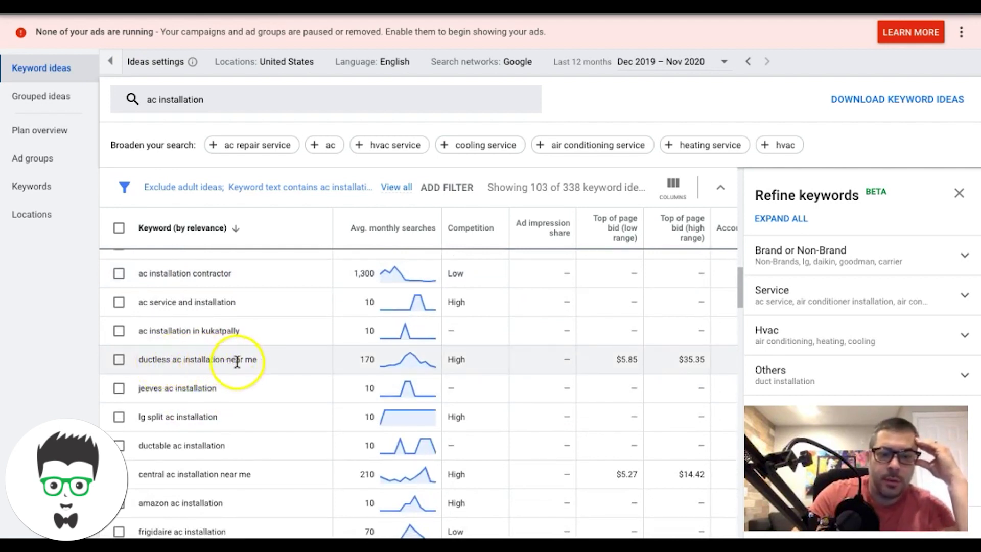
pyautogui.scroll(-1, 236, 358)
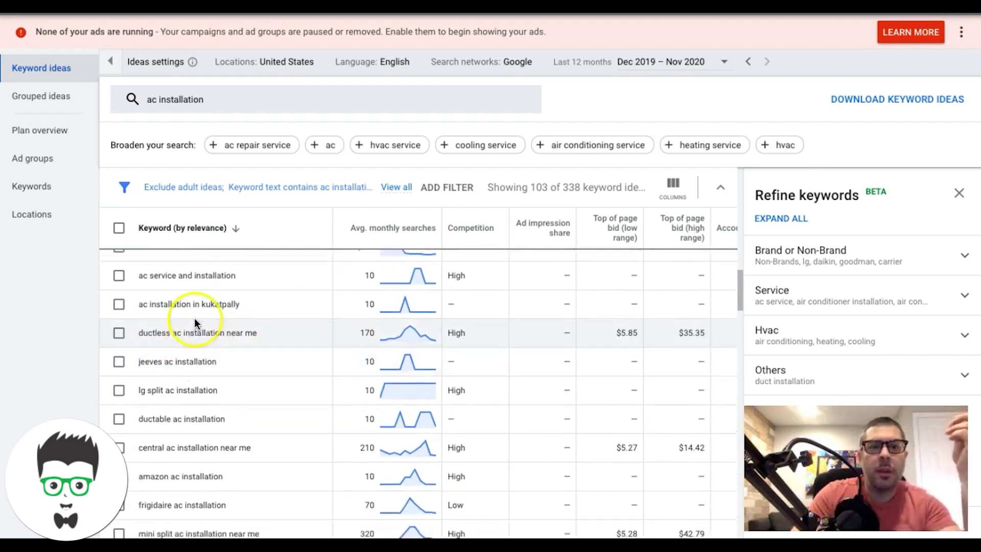
pyautogui.hotkey('ctrl', 'Tab')
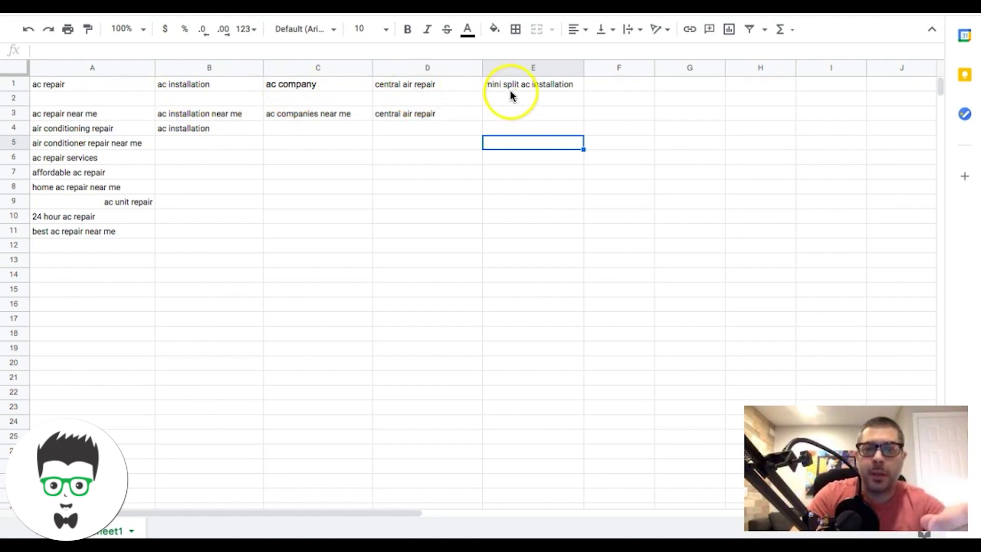
pyautogui.click(532, 89)
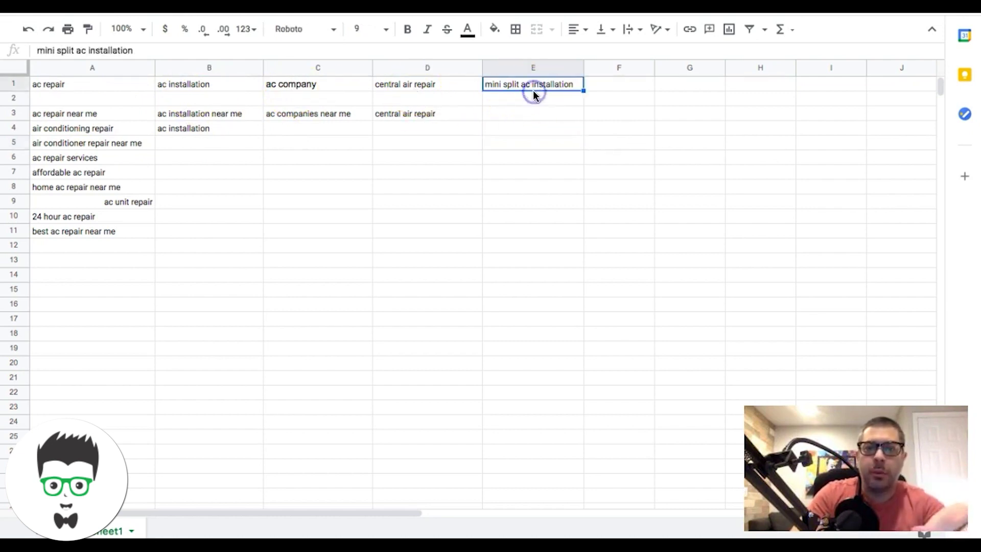
pyautogui.click(513, 110)
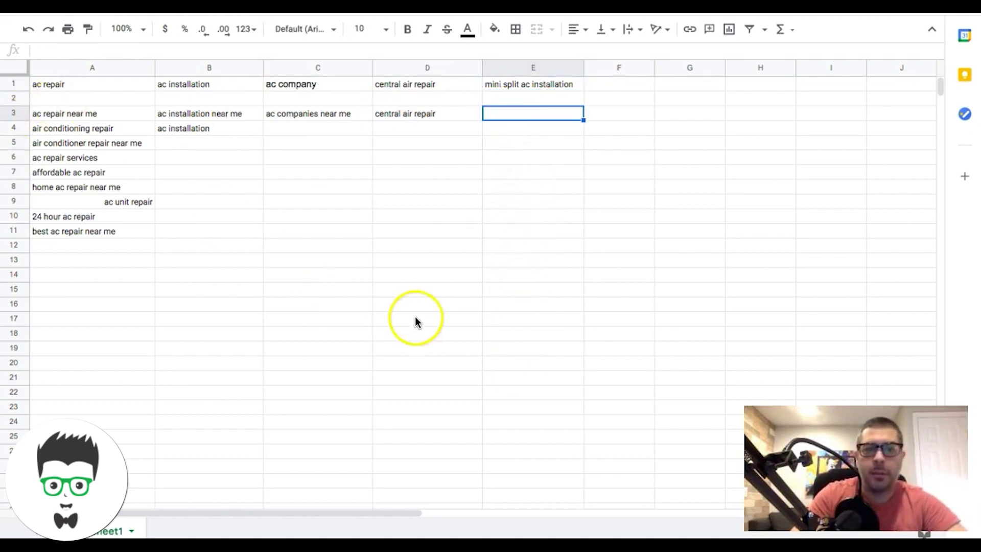
pyautogui.click(516, 207)
pyautogui.click(521, 124)
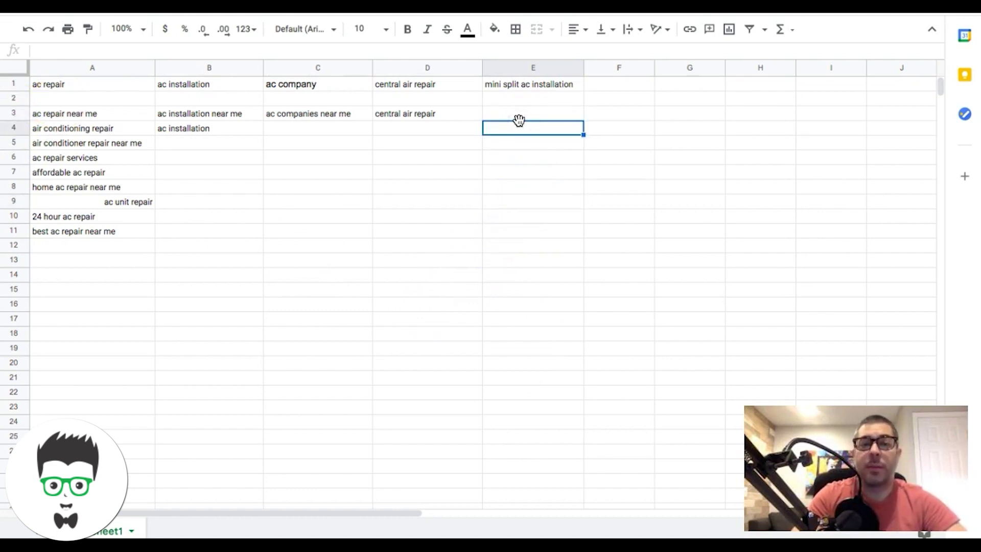
pyautogui.click(514, 115)
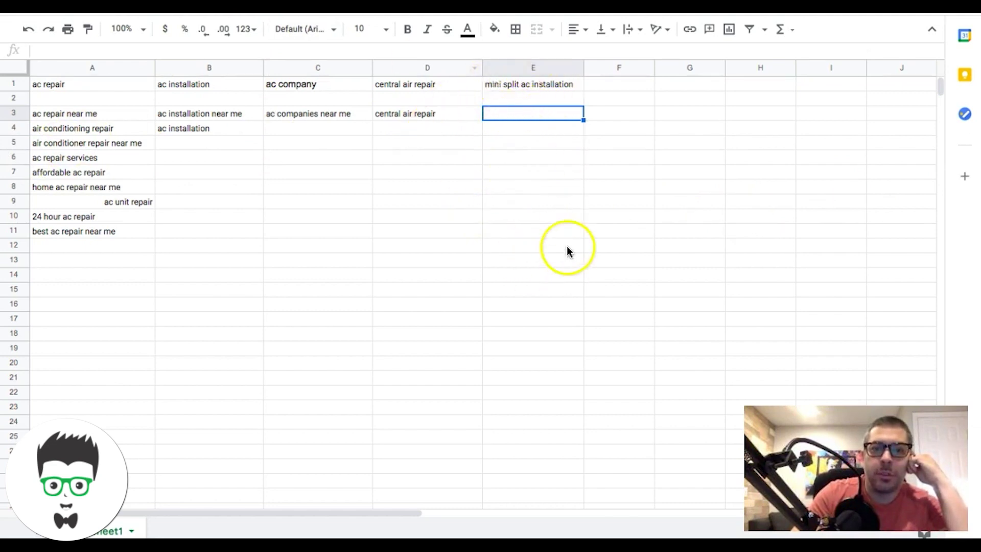
# Examine the further Keyword Planner ideas from "jeeves ac installation" through "lowes ac unit installation" down to "residential ac installation"
pyautogui.hotkey('ctrl', 'Tab')
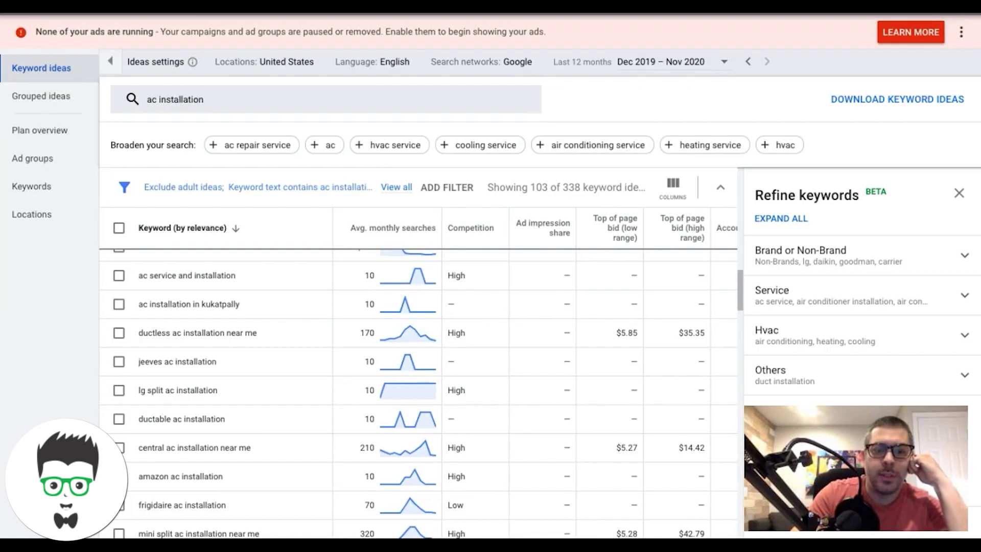
pyautogui.scroll(-2, 284, 295)
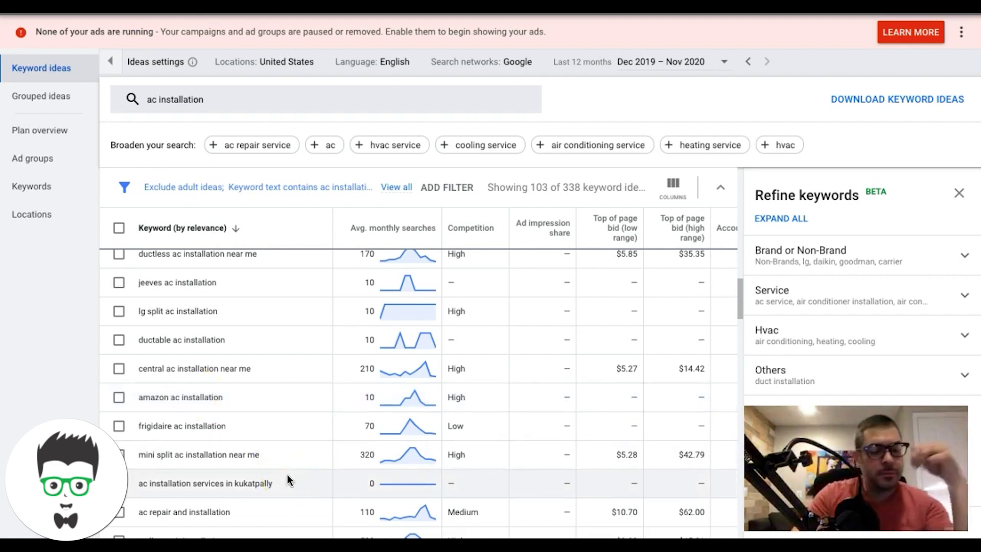
pyautogui.scroll(-3, 309, 392)
pyautogui.scroll(-2, 310, 395)
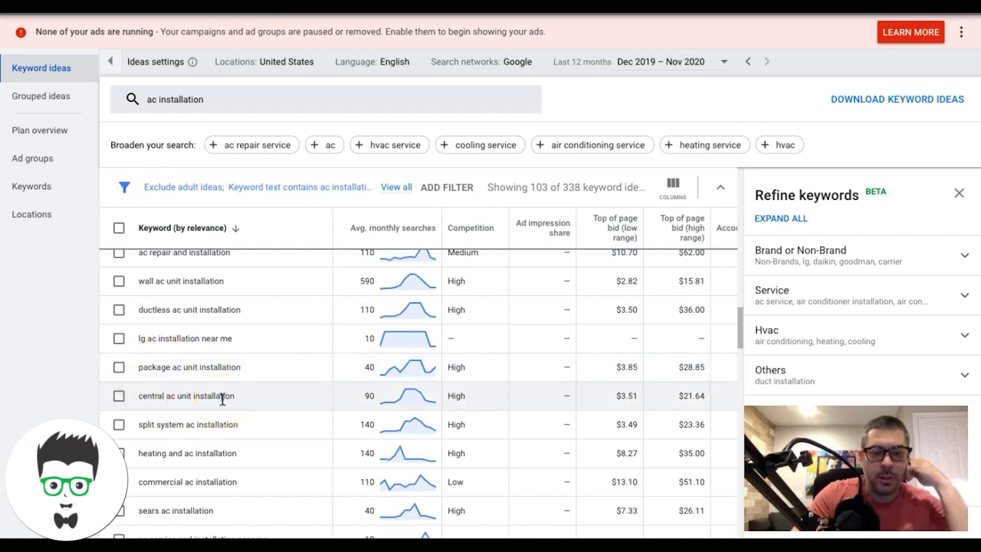
pyautogui.scroll(-3, 223, 398)
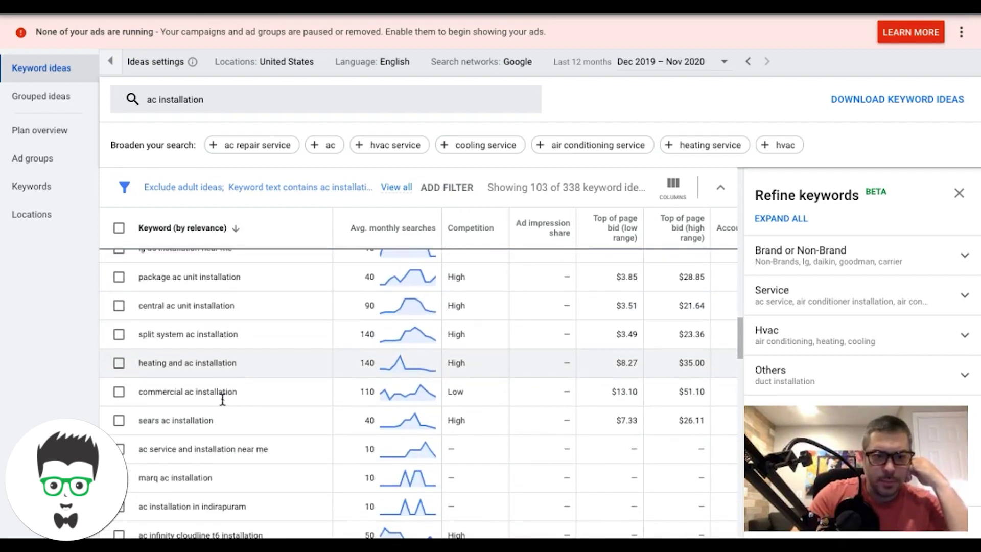
pyautogui.scroll(-4, 223, 399)
pyautogui.scroll(-4, 223, 399)
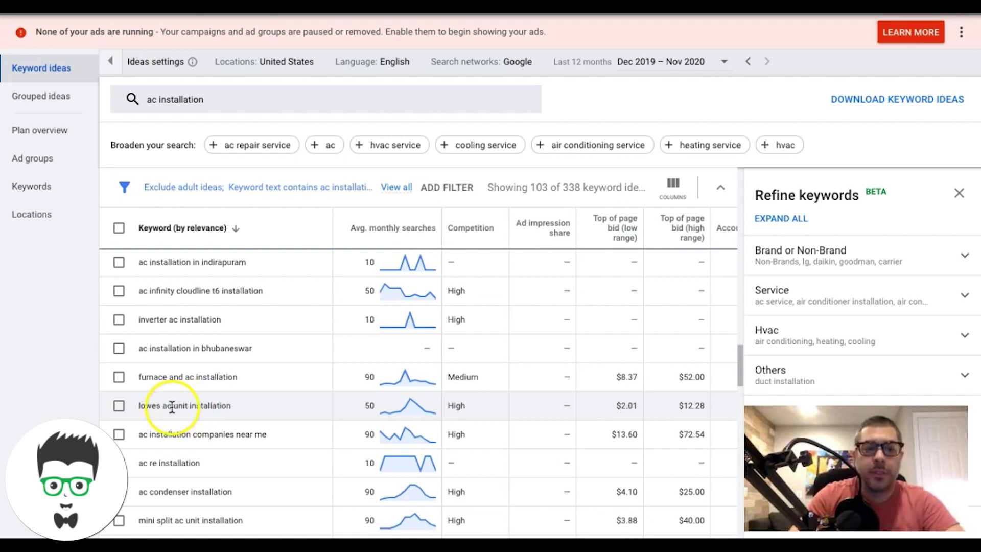
pyautogui.click(161, 403)
pyautogui.moveTo(161, 404); pyautogui.dragTo(138, 404)
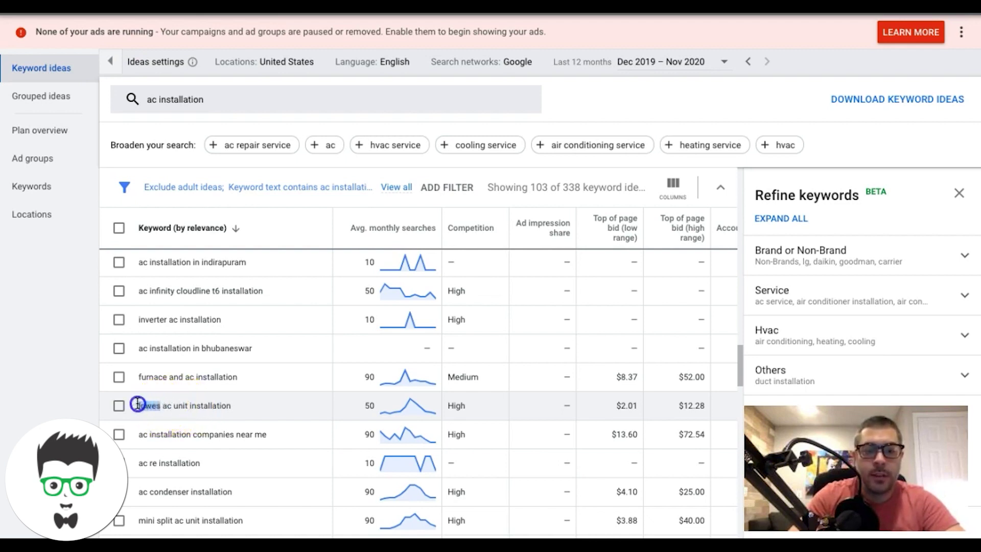
pyautogui.scroll(-3, 197, 403)
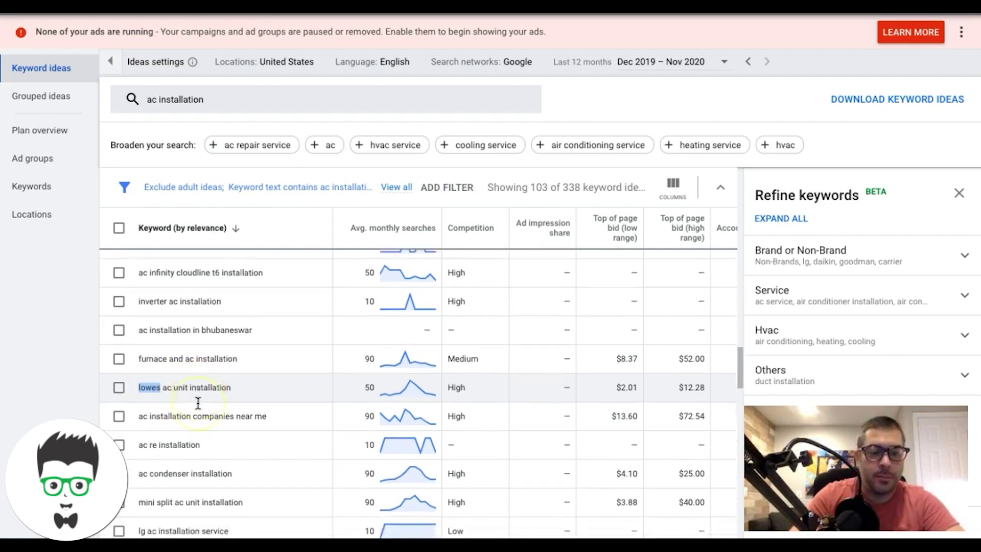
pyautogui.scroll(-5, 198, 403)
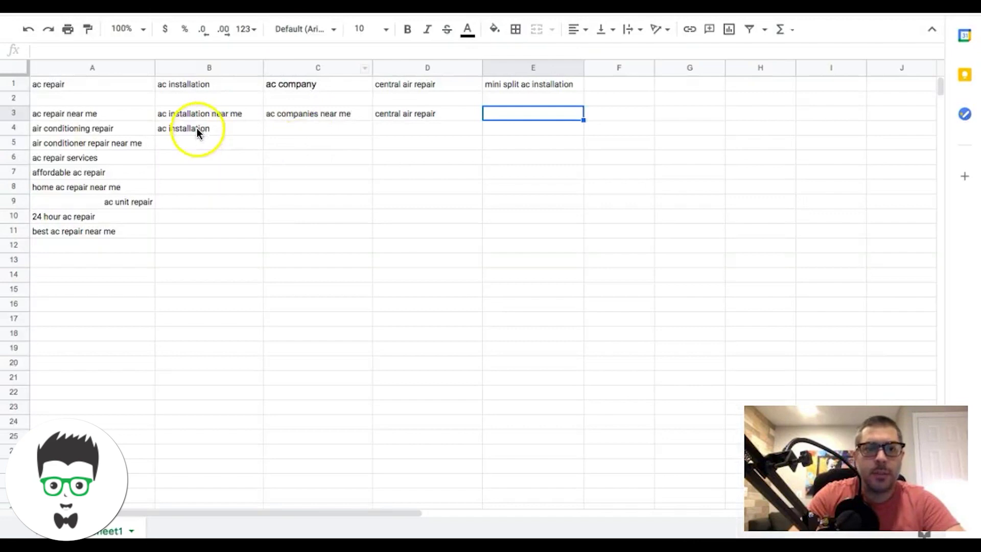
# Switch to Keyword Planner and replace the "ac installation" search term with "ac company" and "ac companies", then get the results
pyautogui.click(312, 87)
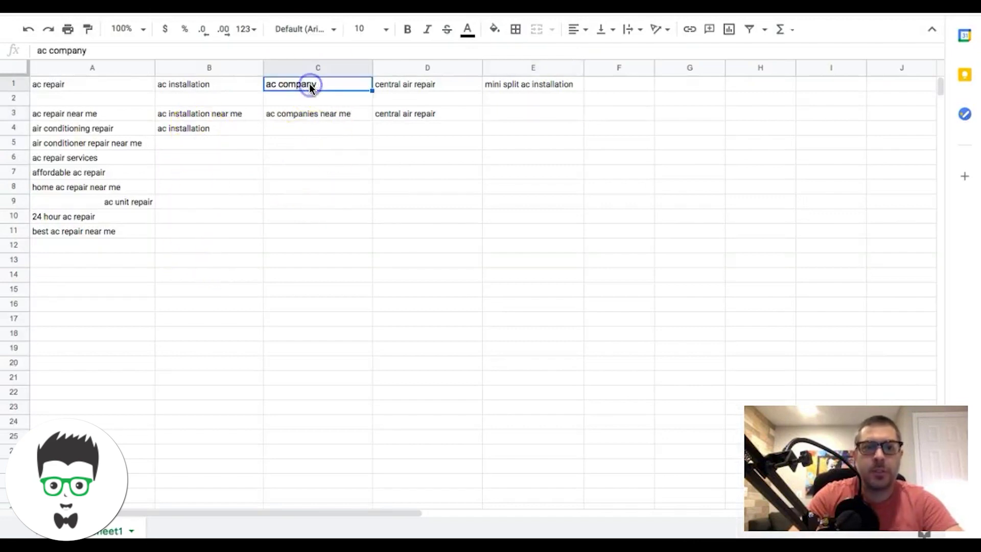
pyautogui.click(307, 13)
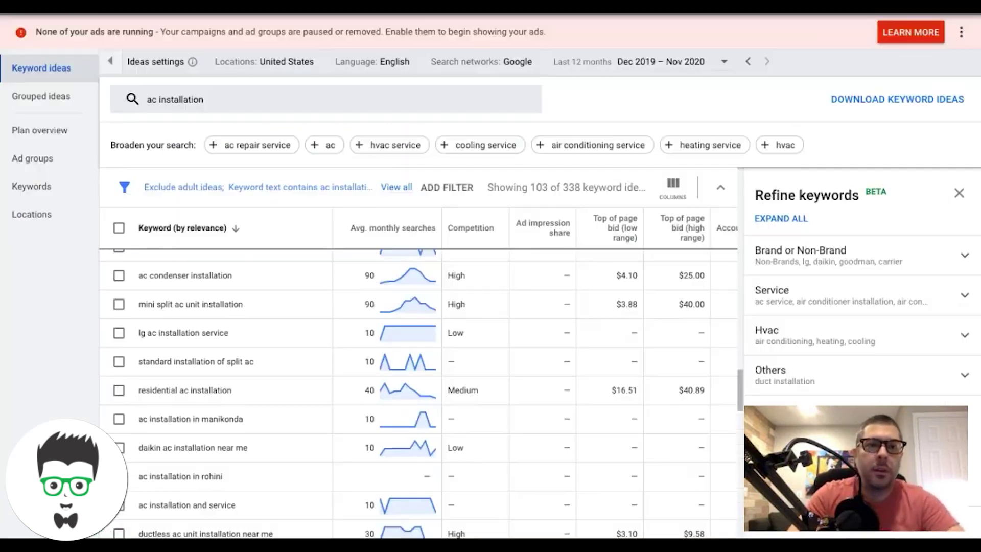
pyautogui.click(192, 103)
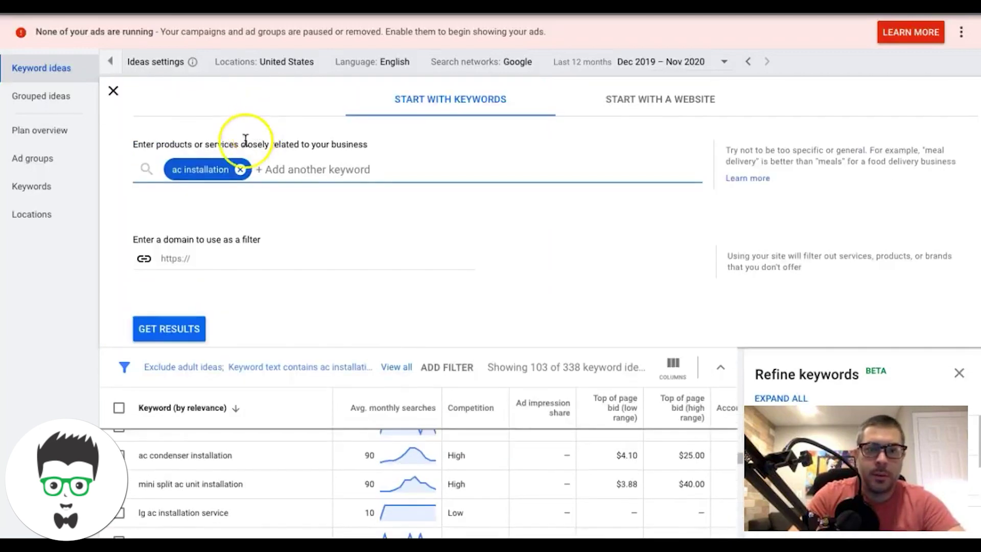
pyautogui.click(241, 169)
pyautogui.write('ac company')
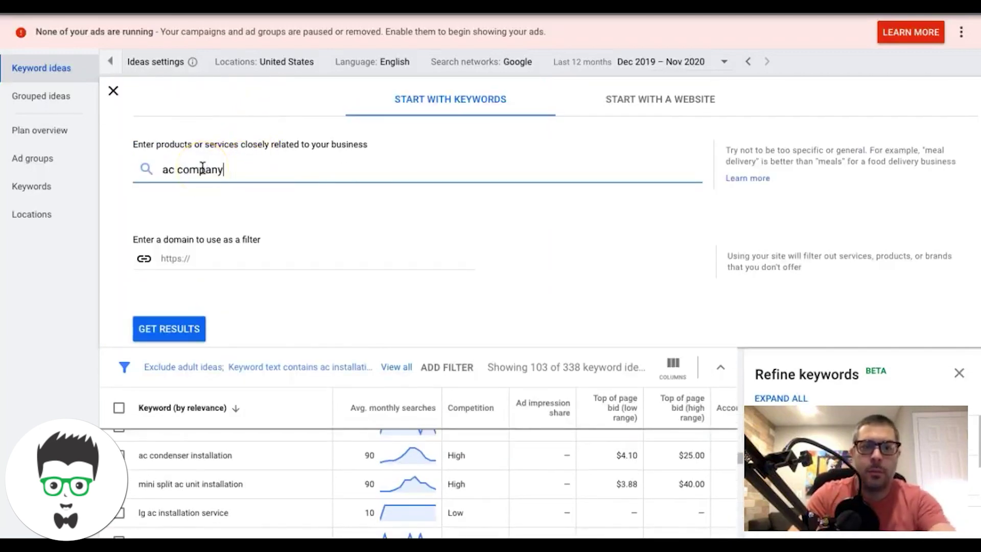
pyautogui.press('Return')
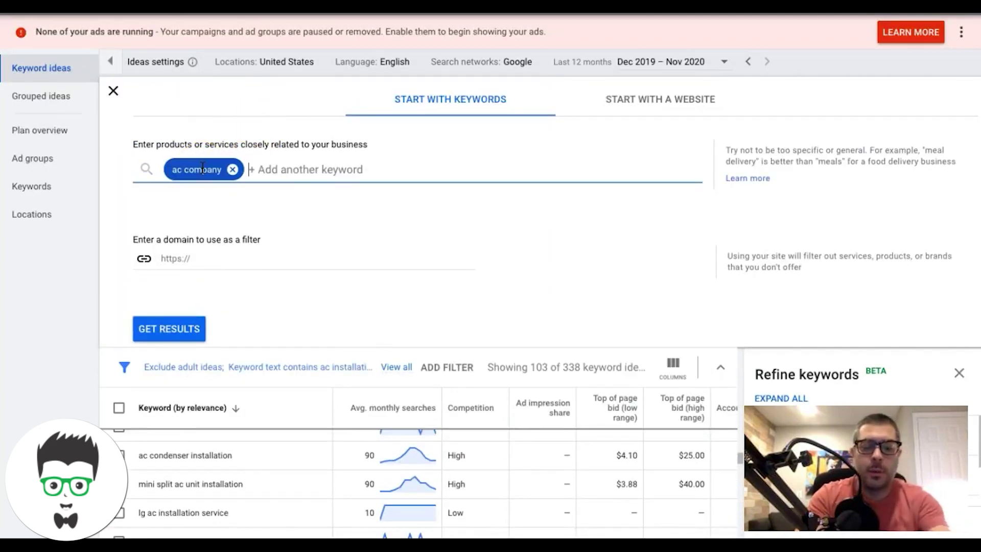
pyautogui.write('ac')
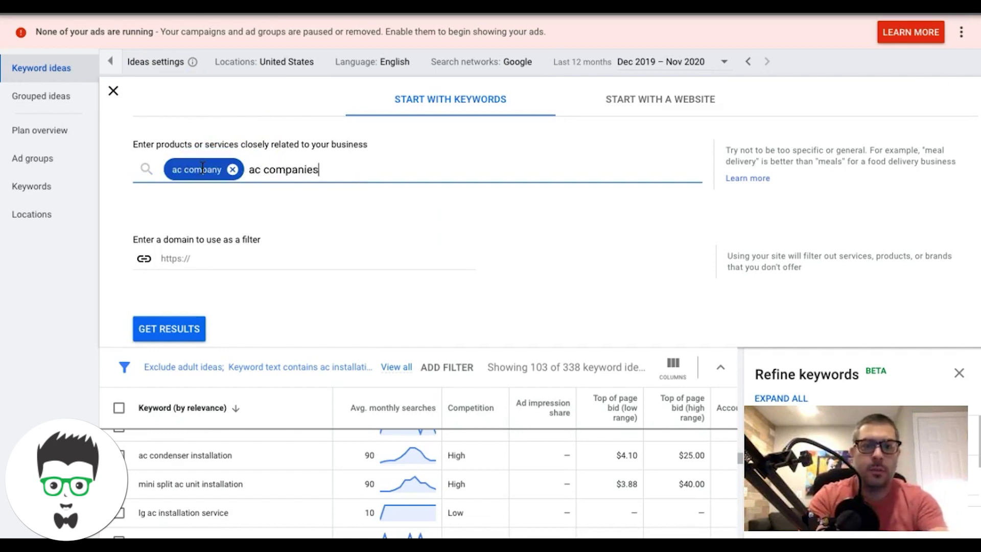
pyautogui.write(' companies')
pyautogui.press('Return')
pyautogui.press('Return')
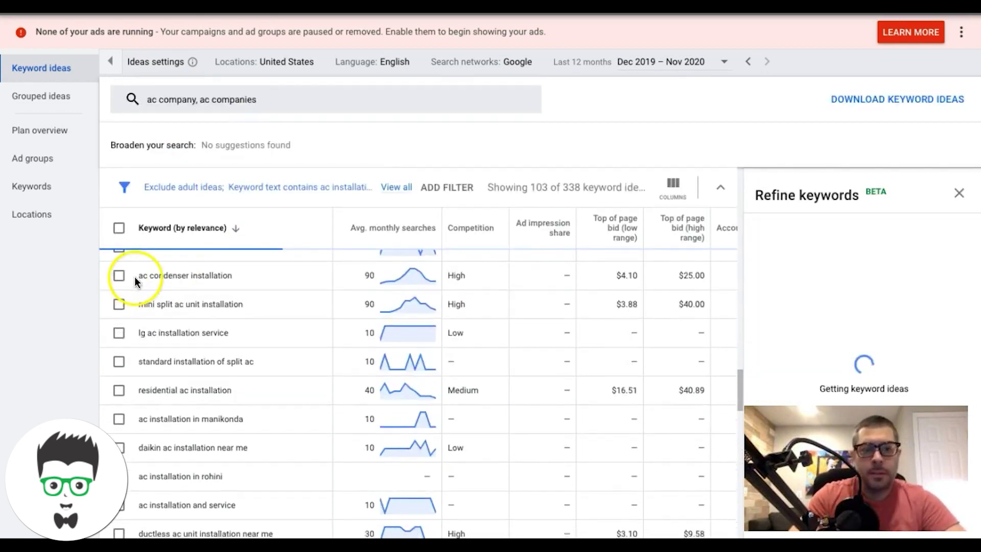
# Change the keyword text filter to contain "company" and apply it
pyautogui.click(324, 191)
pyautogui.click(324, 190)
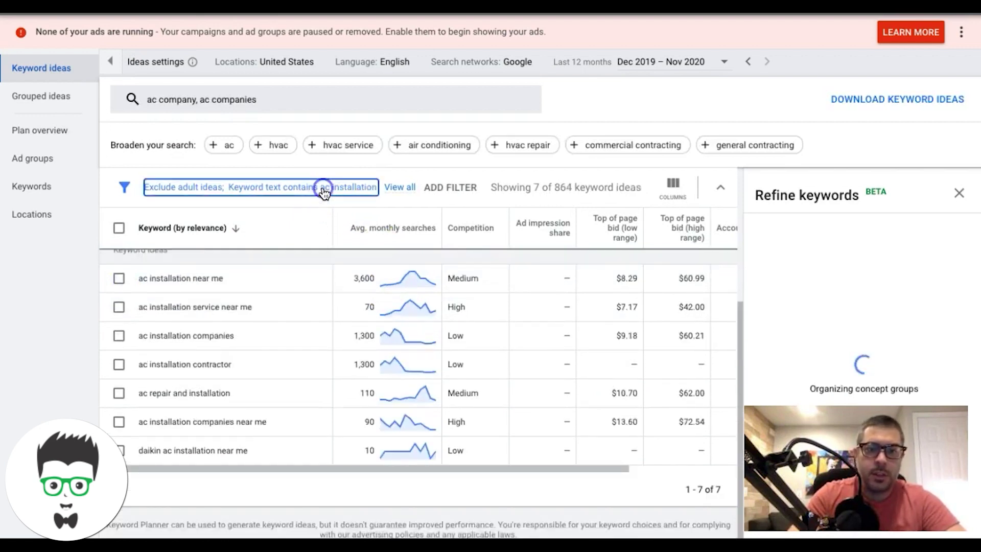
pyautogui.click(331, 268)
pyautogui.press('BackSpace')
pyautogui.press('BackSpace')
pyautogui.press('BackSpace')
pyautogui.press('BackSpace')
pyautogui.press('BackSpace')
pyautogui.press('BackSpace')
pyautogui.press('BackSpace')
pyautogui.press('BackSpace')
pyautogui.write('coma')
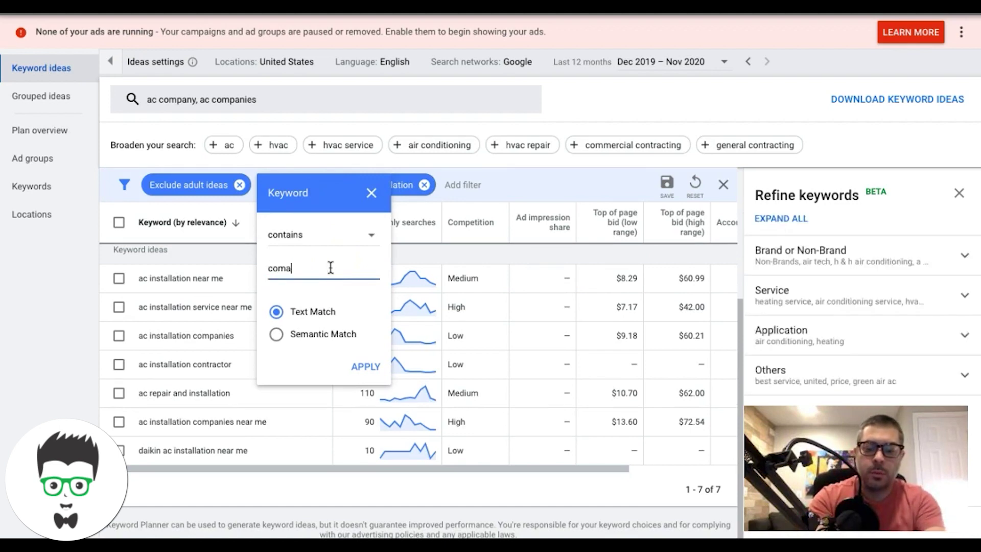
pyautogui.press('BackSpace')
pyautogui.press('BackSpace')
pyautogui.press('BackSpace')
pyautogui.write('pan')
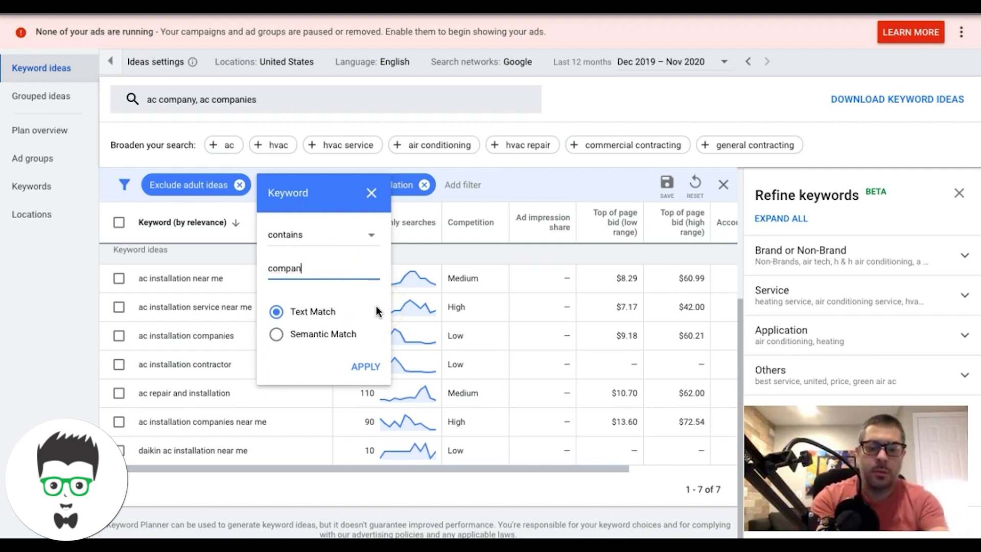
pyautogui.write('y')
pyautogui.click(365, 367)
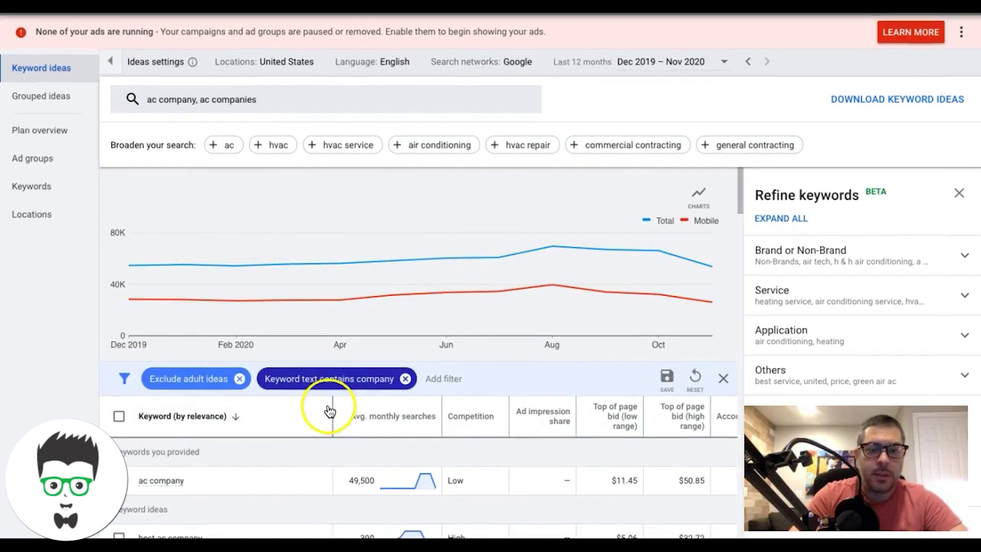
# Examine the "company" keyword ideas from "best ac company" down to "ac repair company" for brand terms and usable service themes
pyautogui.scroll(-3, 282, 410)
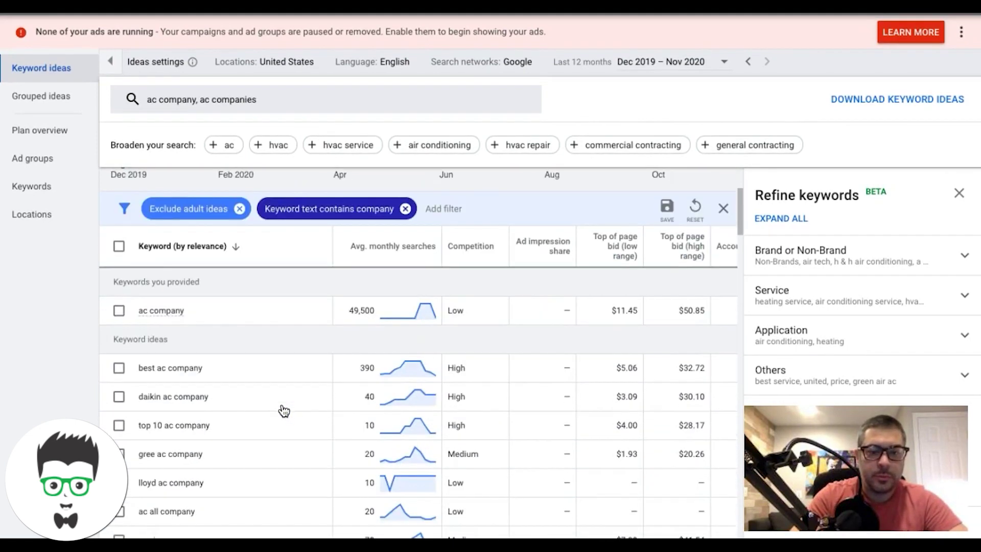
pyautogui.scroll(-1, 284, 410)
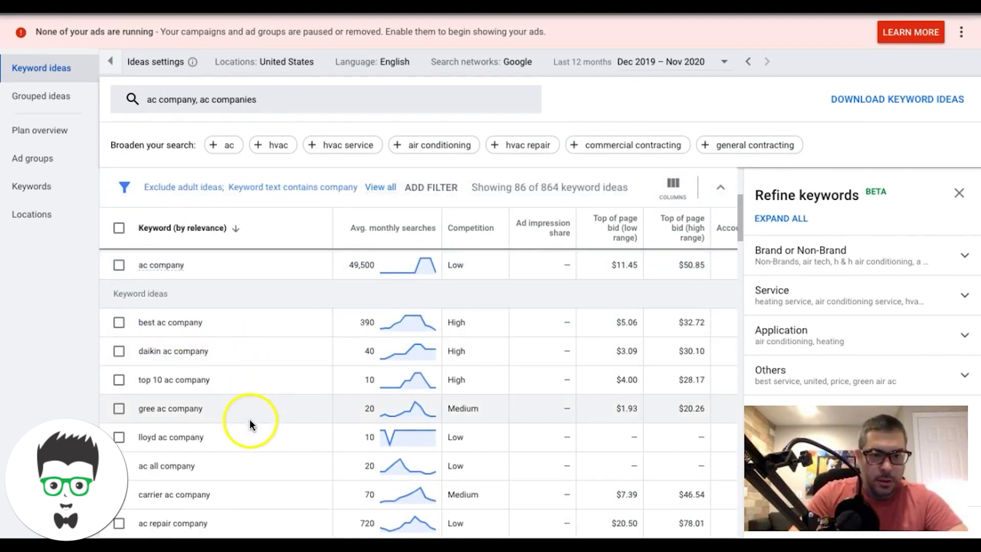
pyautogui.scroll(-2, 238, 388)
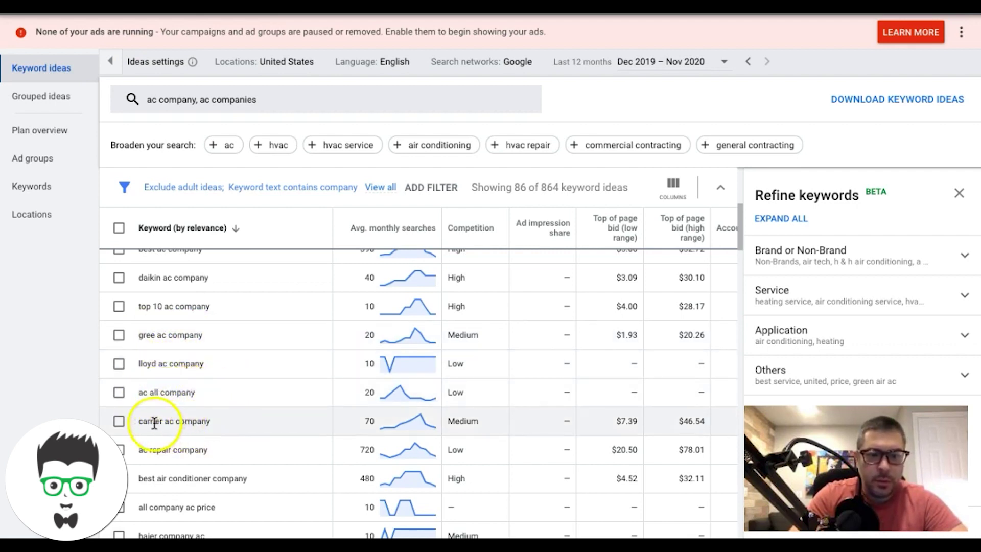
pyautogui.scroll(-3, 193, 416)
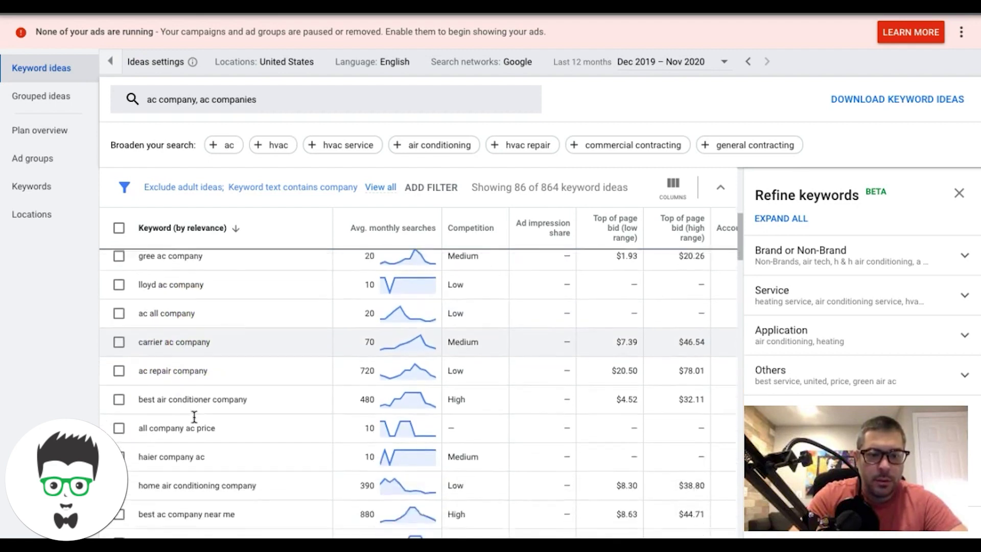
pyautogui.scroll(-1, 194, 404)
pyautogui.click(197, 334)
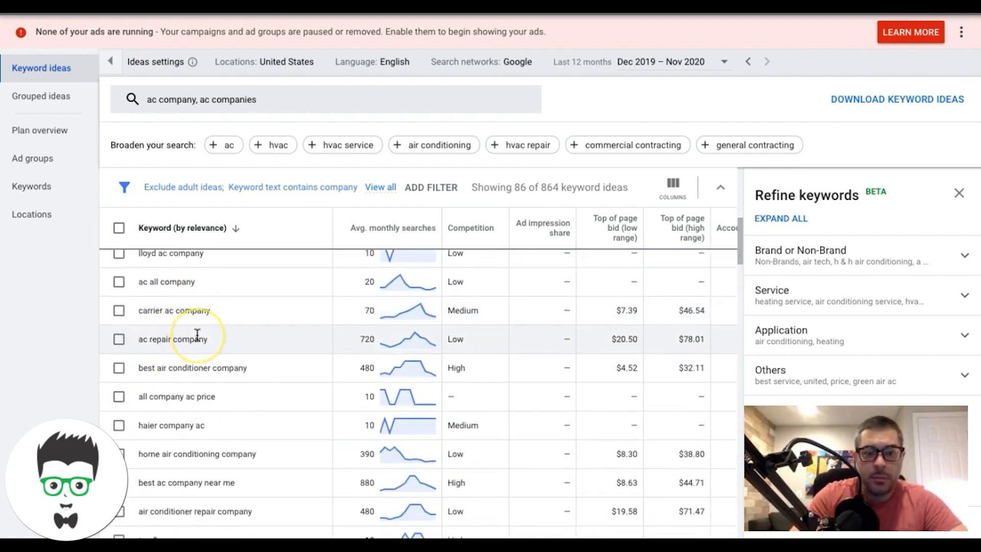
pyautogui.tripleClick(192, 336)
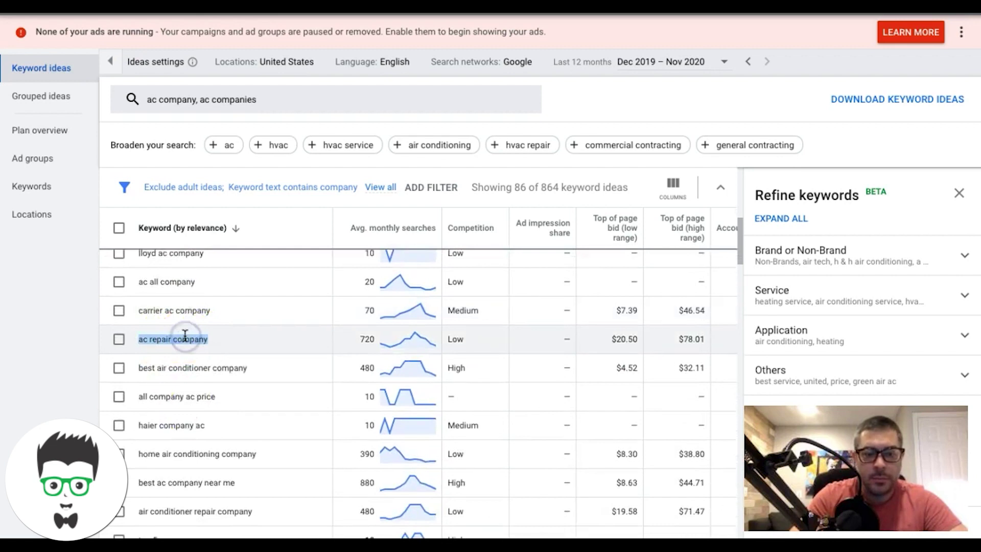
pyautogui.click(185, 336)
pyautogui.click(178, 343)
pyautogui.click(193, 339)
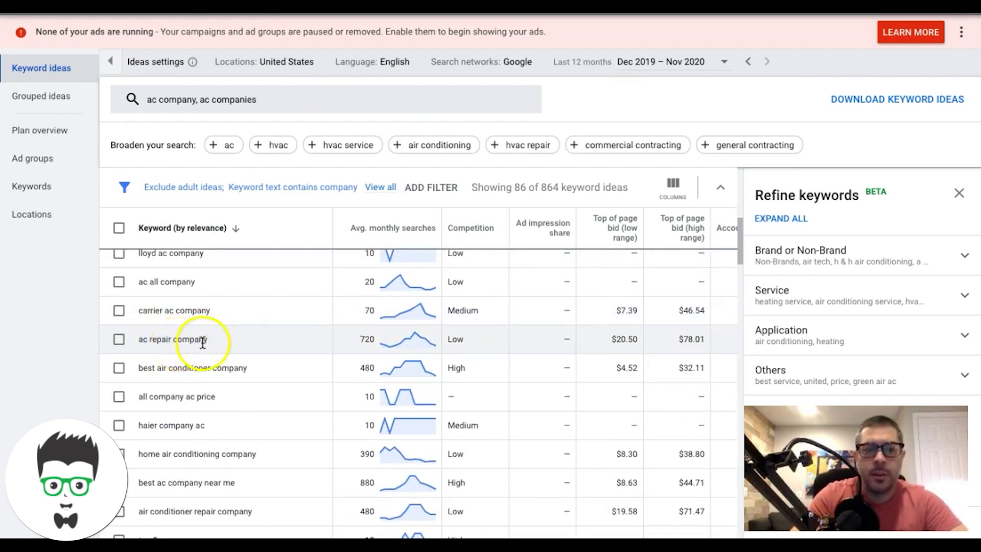
pyautogui.click(189, 339)
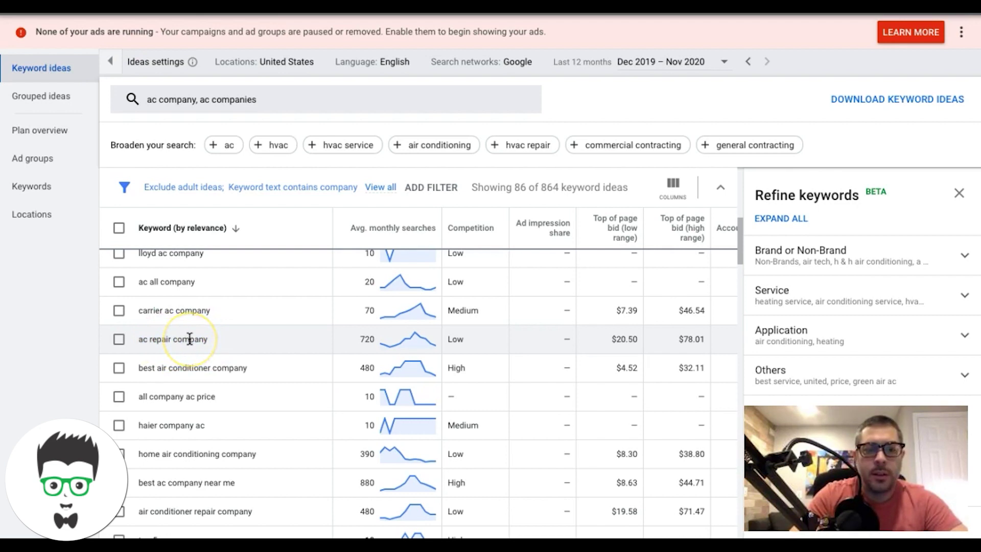
pyautogui.click(163, 340)
pyautogui.click(189, 351)
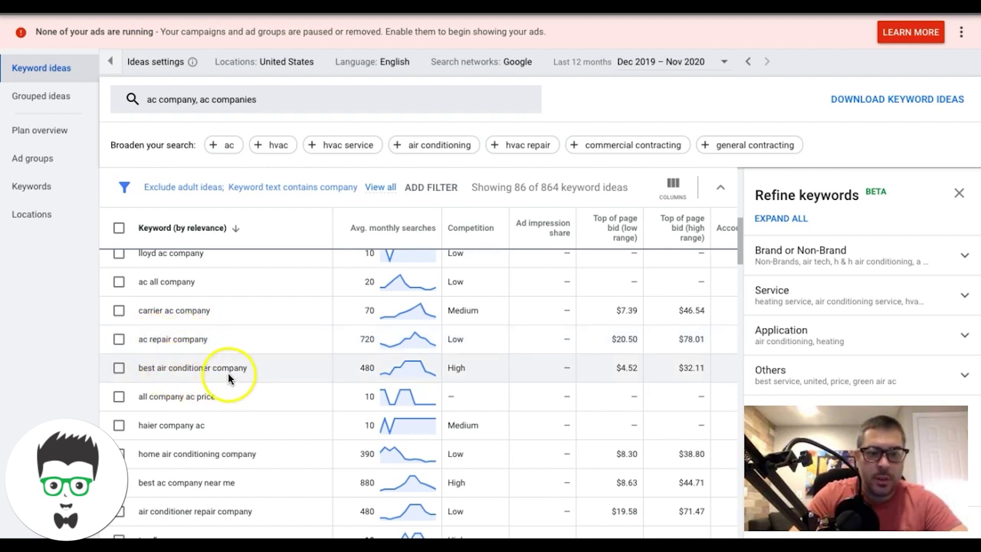
# Review the further ideas from "best air conditioner company" through "air conditioning units company" down to "ac unit company" for search intent
pyautogui.click(205, 372)
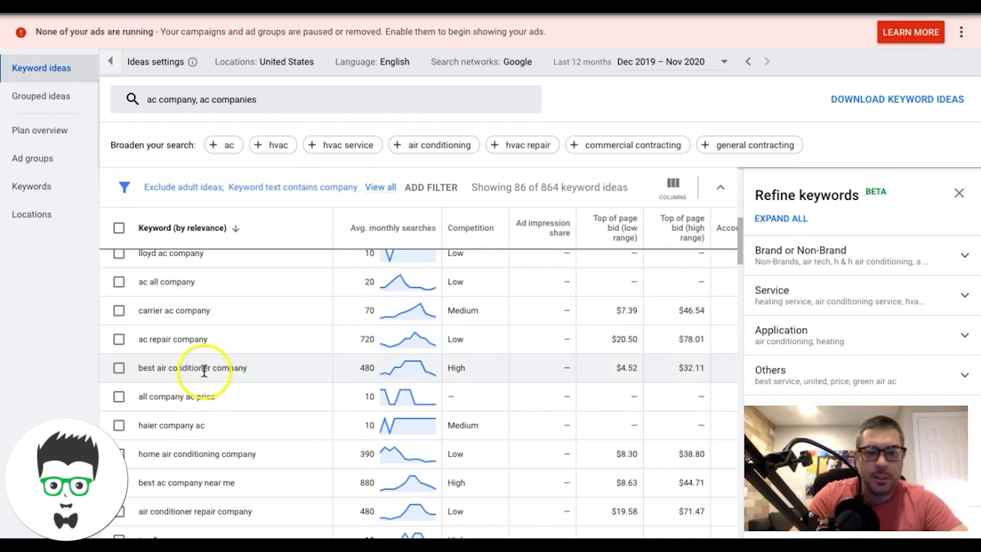
pyautogui.tripleClick(204, 371)
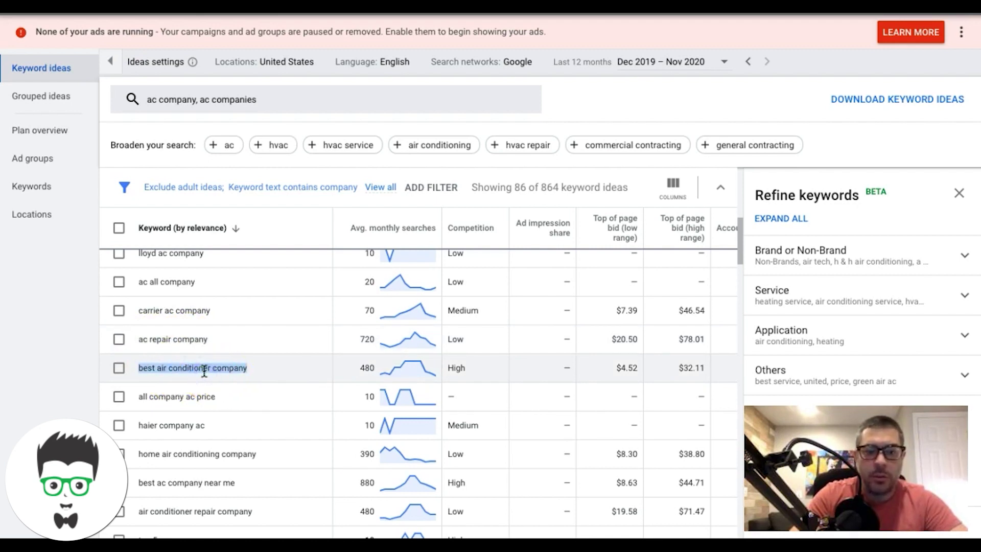
pyautogui.click(205, 371)
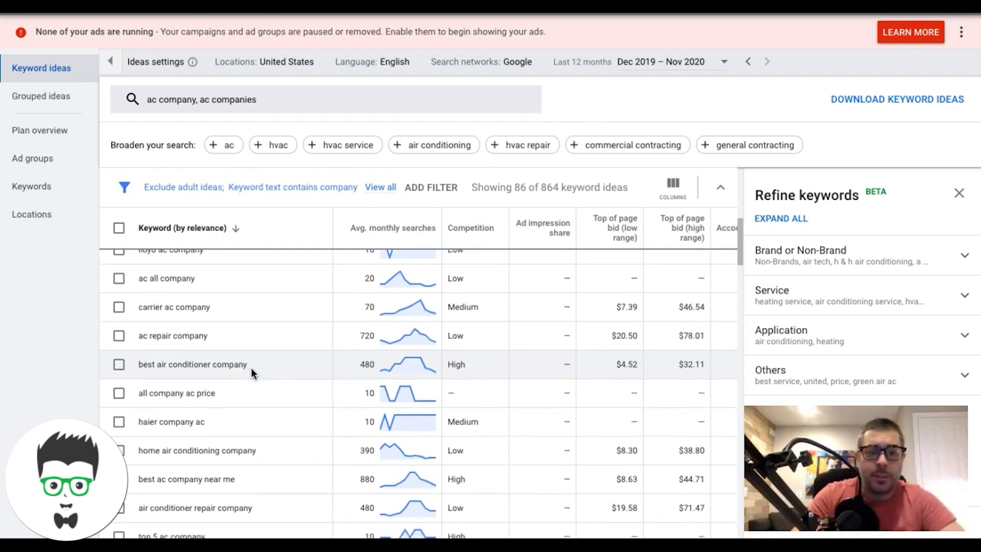
pyautogui.scroll(-1, 250, 367)
pyautogui.click(139, 340)
pyautogui.moveTo(138, 339); pyautogui.dragTo(265, 343)
pyautogui.scroll(-3, 265, 343)
pyautogui.click(256, 338)
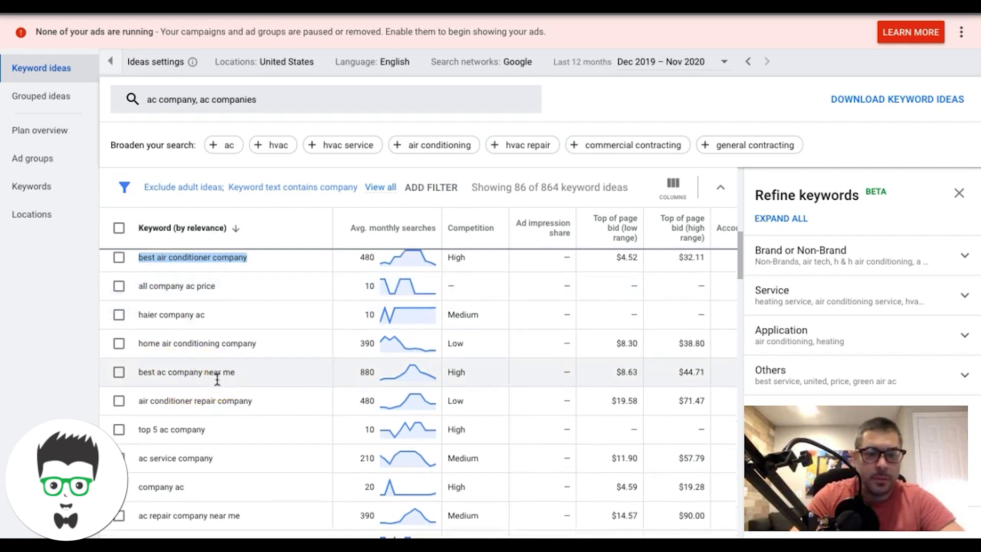
pyautogui.scroll(-2, 217, 379)
pyautogui.scroll(-3, 217, 379)
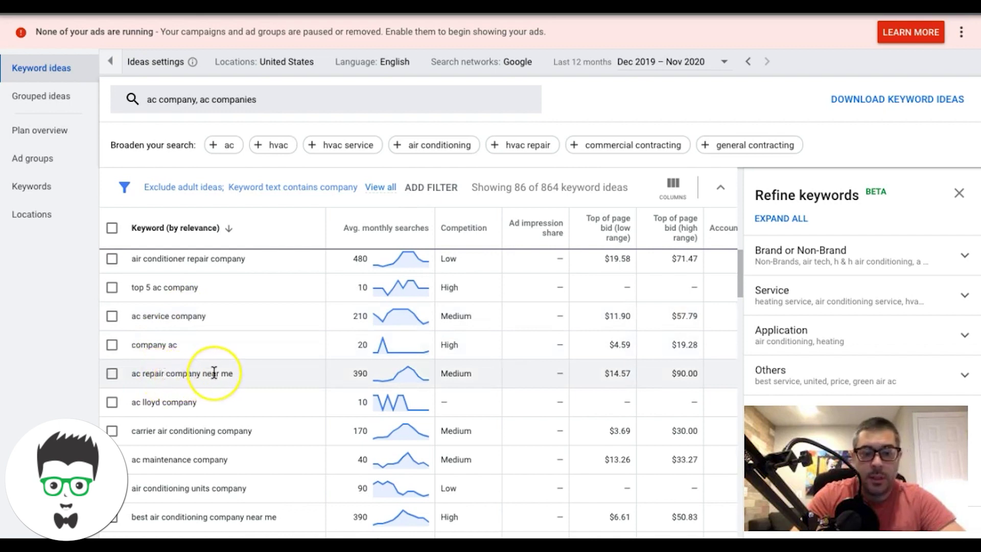
pyautogui.scroll(-2, 214, 373)
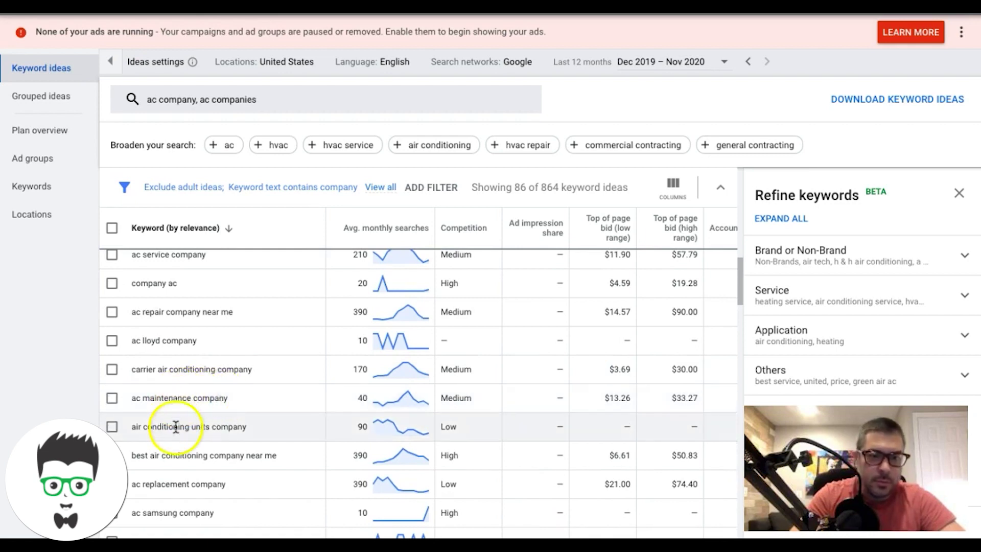
pyautogui.tripleClick(203, 427)
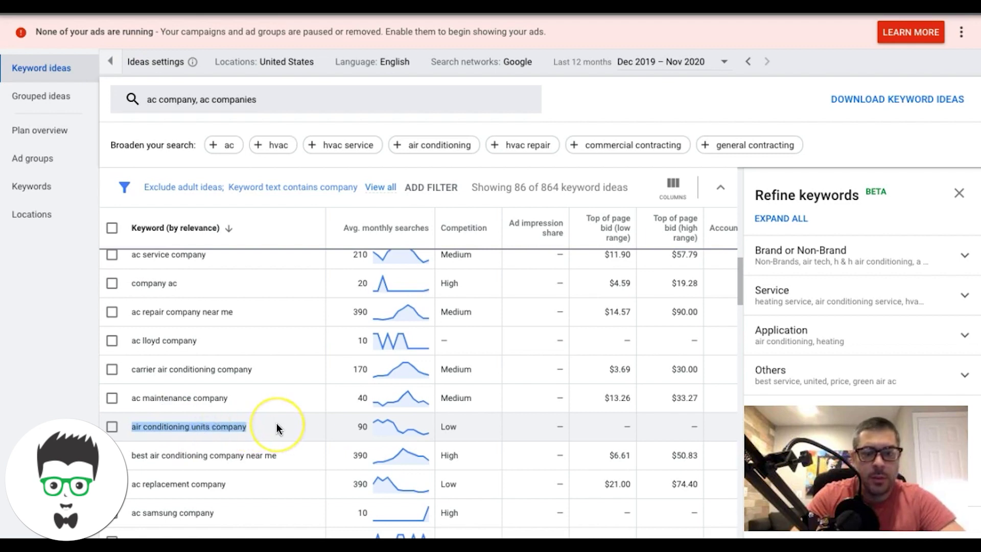
pyautogui.scroll(-1, 277, 427)
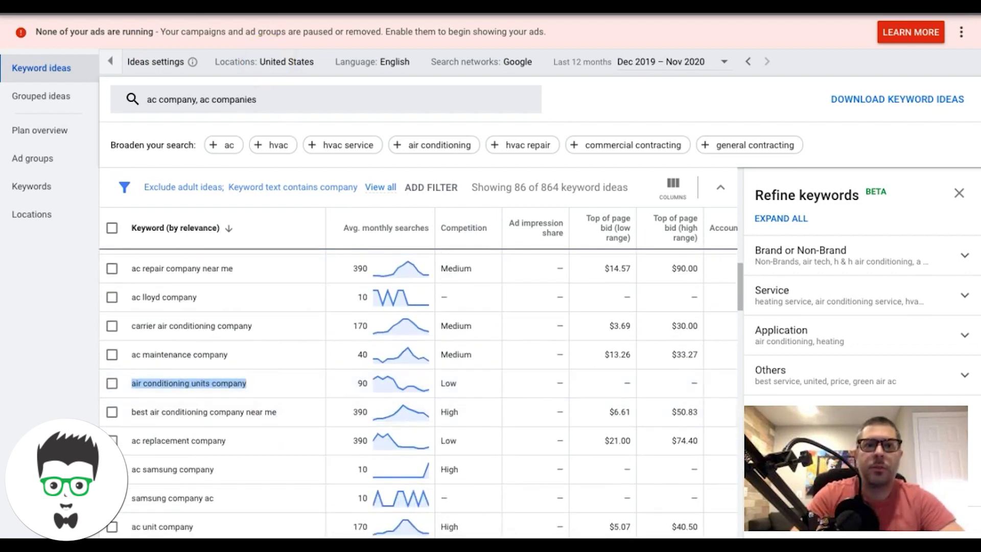
# Switch to the spreadsheet and select cell C7 in the "ac company" column
pyautogui.hotkey('ctrl', 'Tab')
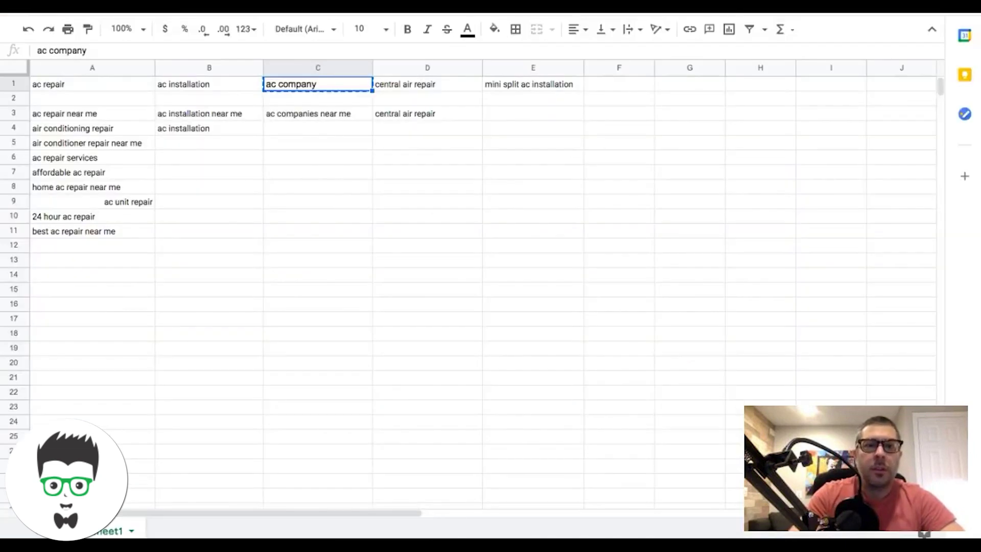
pyautogui.click(295, 177)
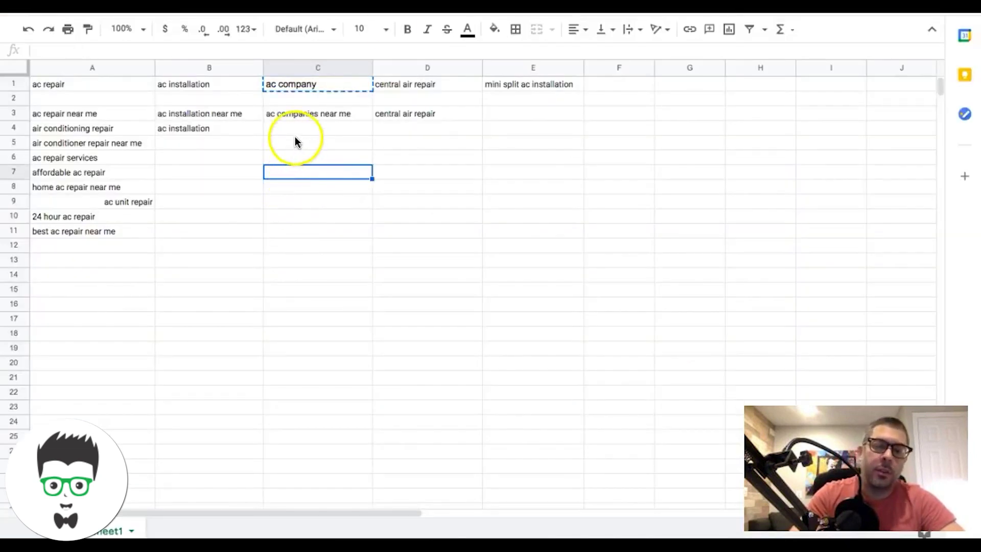